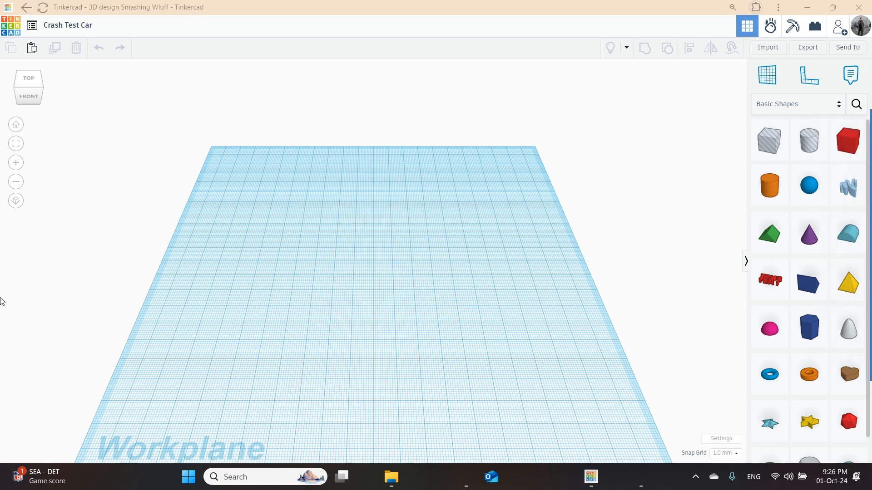
Step: Set the workplane width to 400 mm in the workspace settings
{"action": "left_click", "coordinate": [728, 439]}
{"action": "left_click", "coordinate": [423, 312]}
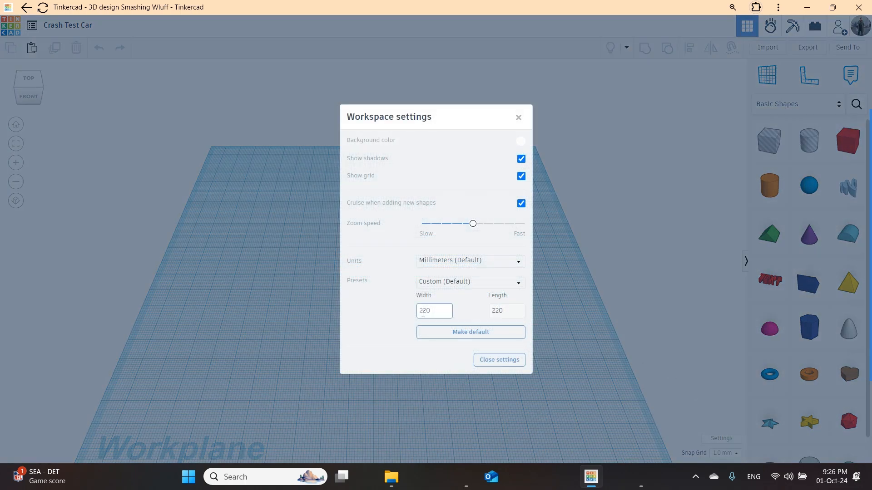
{"action": "left_click", "coordinate": [410, 313]}
{"action": "left_click", "coordinate": [447, 313]}
{"action": "left_click_drag", "start_coordinate": [447, 313], "coordinate": [386, 314]}
{"action": "left_click", "coordinate": [386, 313]}
{"action": "left_click", "coordinate": [447, 312]}
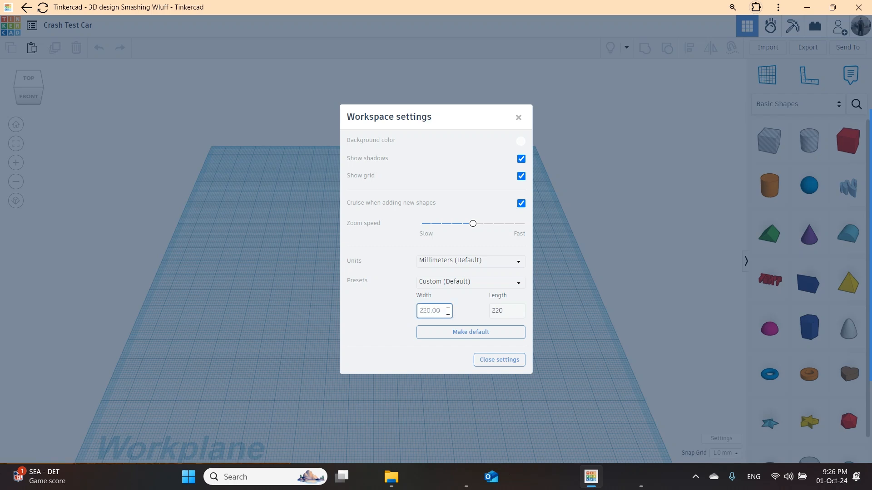
{"action": "key", "text": "BackSpace"}
{"action": "key", "text": "BackSpace"}
{"action": "key", "text": "BackSpace"}
{"action": "key", "text": "BackSpace"}
{"action": "key", "text": "BackSpace"}
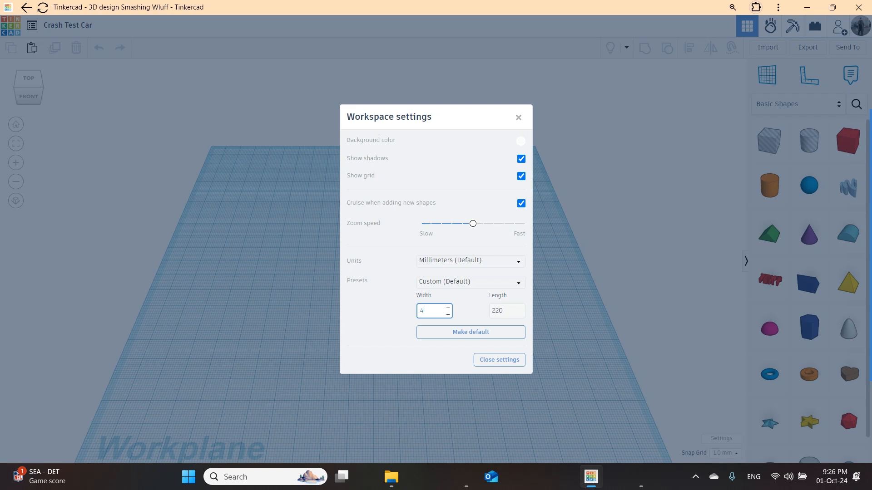
{"action": "type", "text": "400"}
Step: Set the workplane length to 400 mm and close the workspace settings
{"action": "left_click", "coordinate": [507, 311]}
{"action": "left_click", "coordinate": [483, 314]}
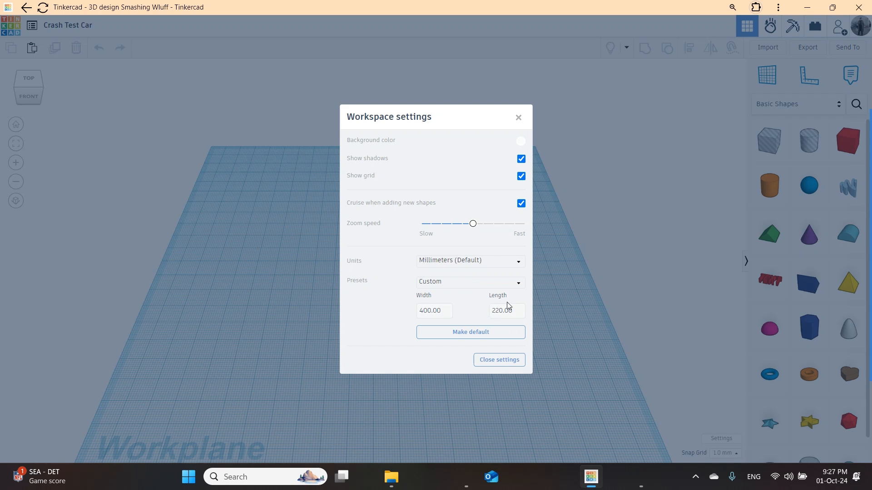
{"action": "left_click", "coordinate": [487, 314]}
{"action": "left_click", "coordinate": [515, 312]}
{"action": "type", "text": "400"}
{"action": "left_click", "coordinate": [439, 358]}
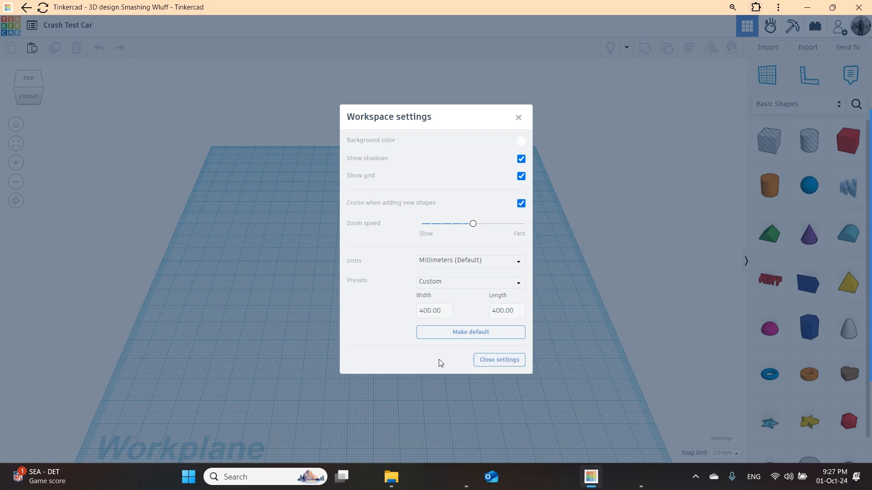
{"action": "left_click", "coordinate": [503, 360]}
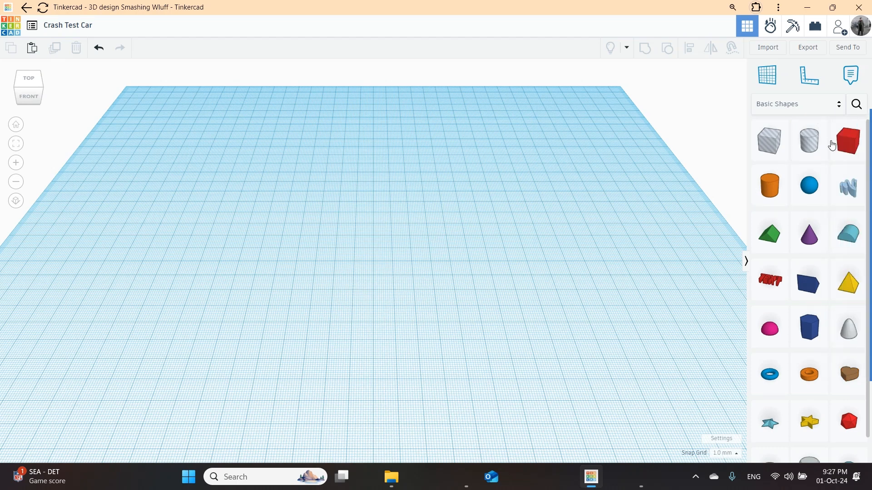
Step: Place a solid box near the middle of the workplane and a ruler in front of it to its left
{"action": "left_click_drag", "start_coordinate": [831, 145], "coordinate": [380, 230]}
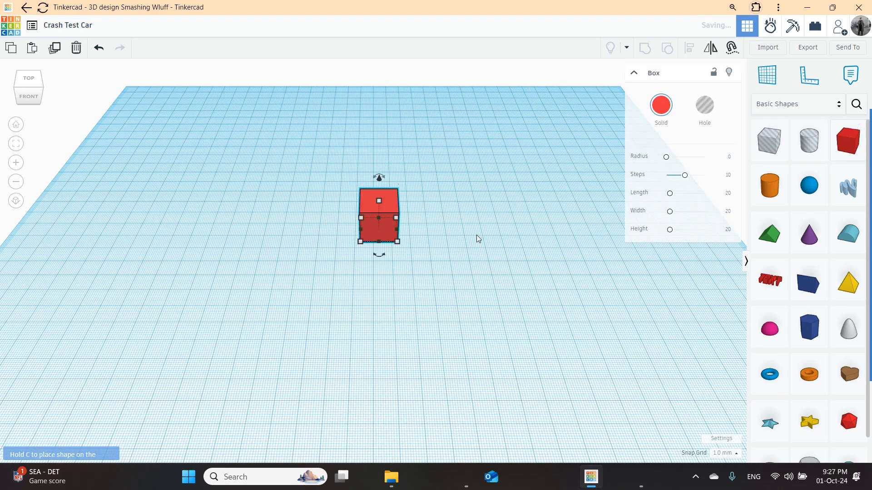
{"action": "left_click", "coordinate": [811, 74]}
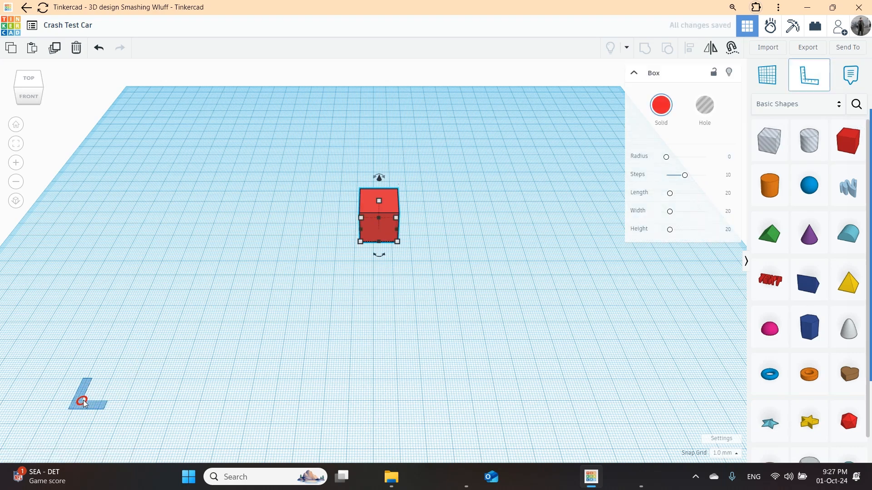
{"action": "left_click", "coordinate": [79, 401]}
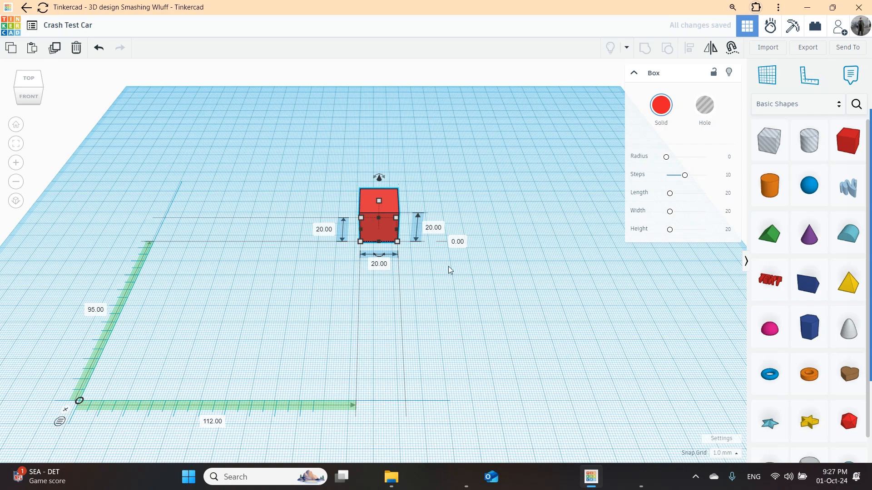
Step: Stretch the box to 91 mm long and round its edges with a radius of about 3.56 and 18 steps
{"action": "right_click_drag", "start_coordinate": [537, 312], "coordinate": [380, 216]}
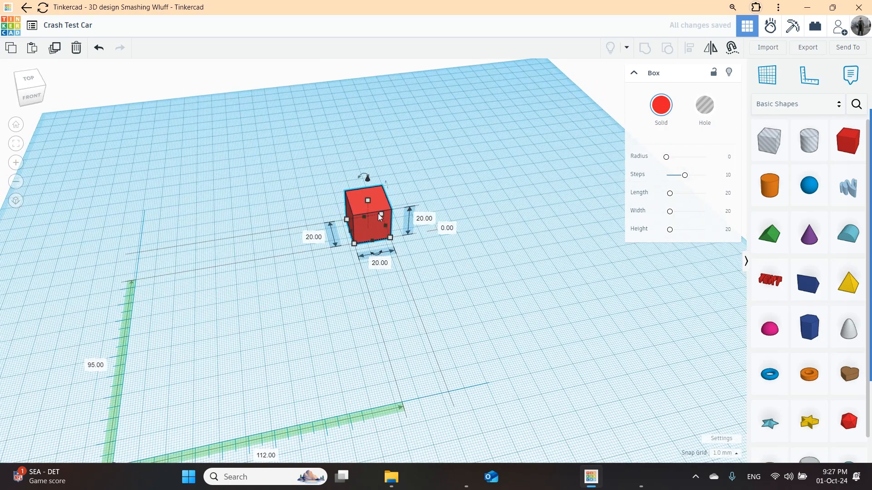
{"action": "left_click_drag", "start_coordinate": [388, 225], "coordinate": [502, 207]}
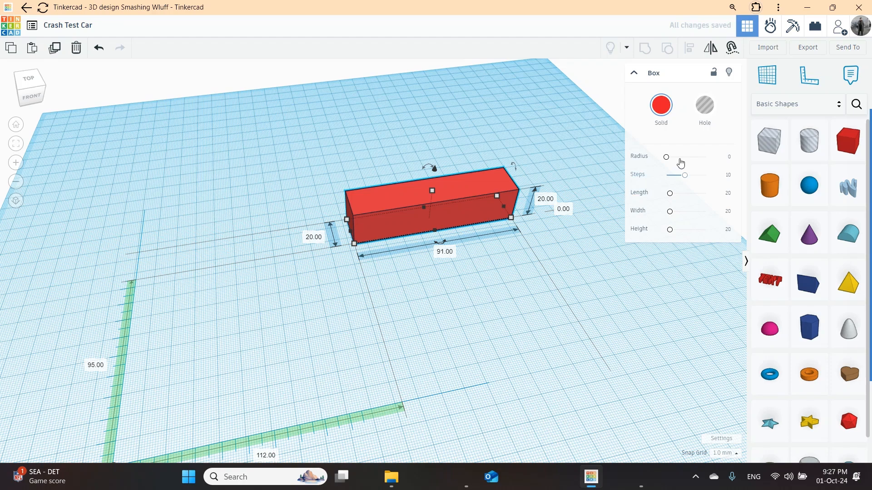
{"action": "left_click_drag", "start_coordinate": [666, 156], "coordinate": [701, 175]}
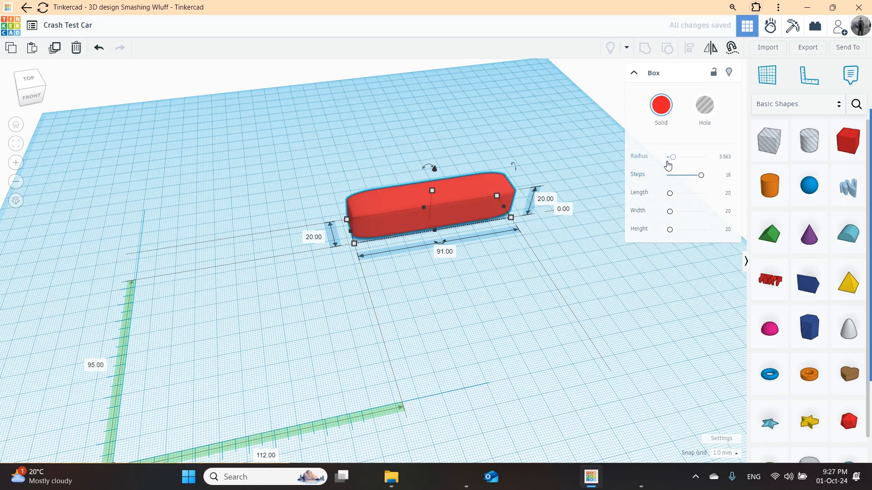
Step: Widen the rounded box to 28 mm and raise it 11 mm above the workplane
{"action": "left_click_drag", "start_coordinate": [382, 207], "coordinate": [462, 289]}
{"action": "right_click_drag", "start_coordinate": [436, 344], "coordinate": [470, 321]}
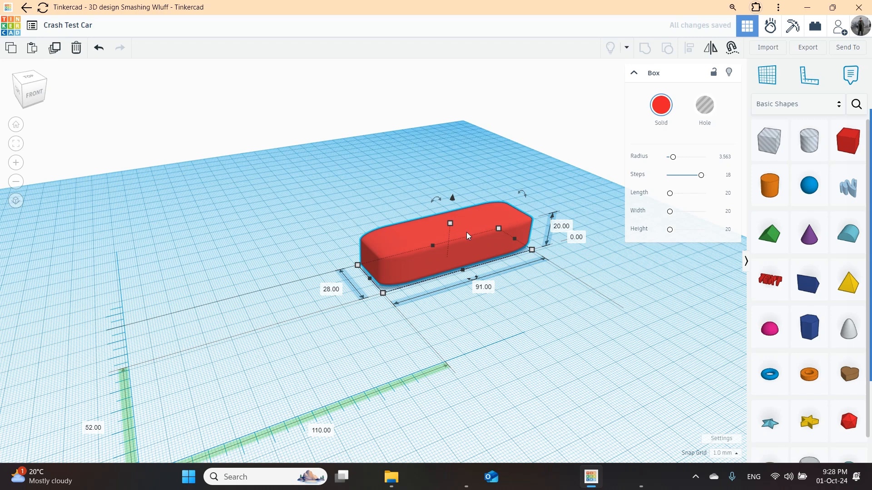
{"action": "left_click", "coordinate": [453, 197]}
{"action": "left_click_drag", "start_coordinate": [452, 198], "coordinate": [446, 175]}
{"action": "right_click_drag", "start_coordinate": [488, 293], "coordinate": [546, 337]}
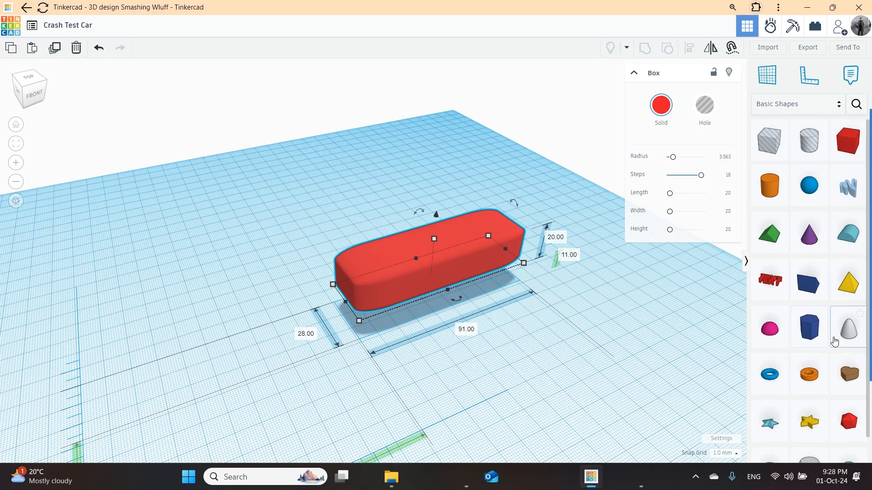
Step: Place a paraboloid on top of the red body and rotate it 90° so it lies along the body's length
{"action": "left_click_drag", "start_coordinate": [846, 329], "coordinate": [417, 241]}
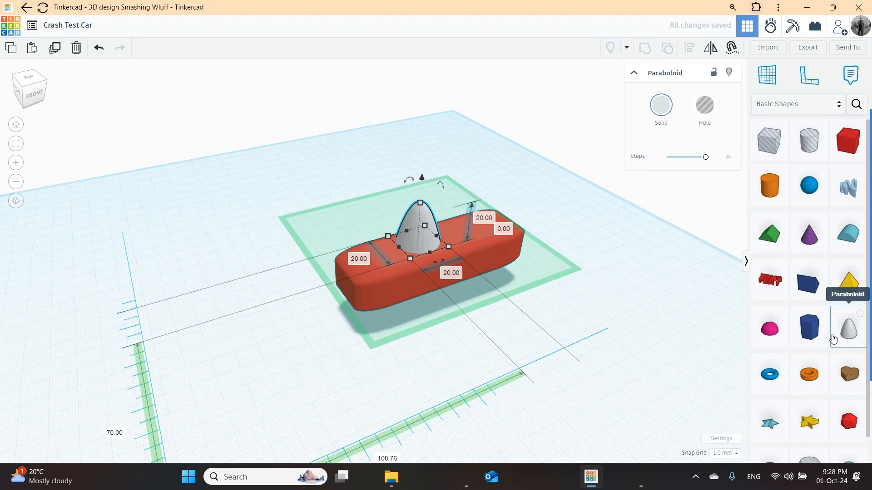
{"action": "left_click_drag", "start_coordinate": [412, 179], "coordinate": [364, 223]}
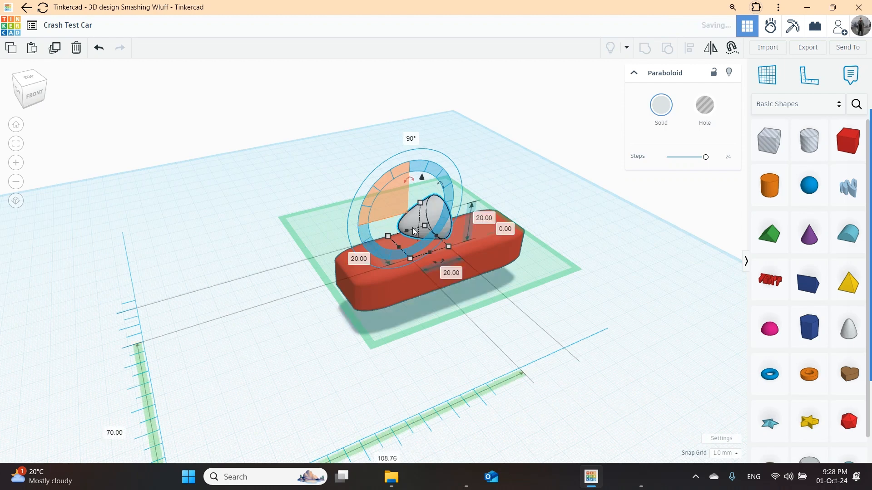
{"action": "left_click", "coordinate": [553, 202]}
{"action": "left_click", "coordinate": [419, 228]}
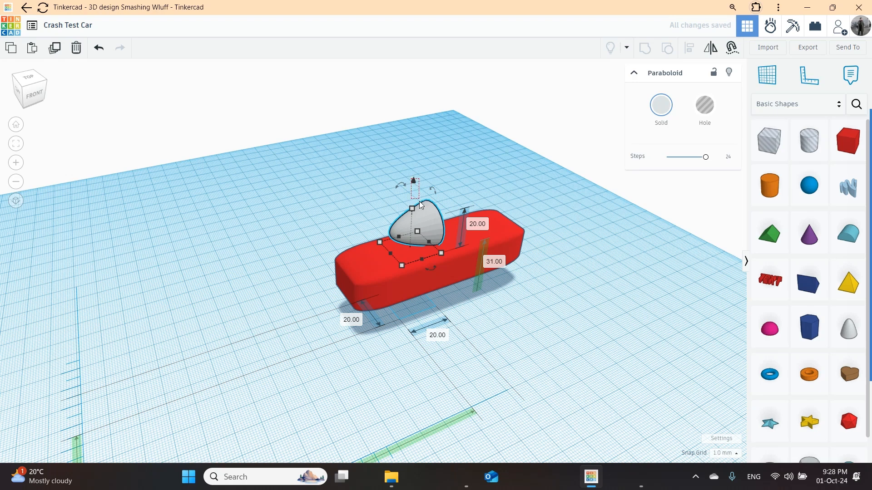
Step: Lower the paraboloid into the body to 20 mm above the workplane and resize its base to 22 by 27 mm
{"action": "left_click", "coordinate": [415, 177]}
{"action": "left_click", "coordinate": [429, 231]}
{"action": "left_click_drag", "start_coordinate": [413, 186], "coordinate": [419, 206]}
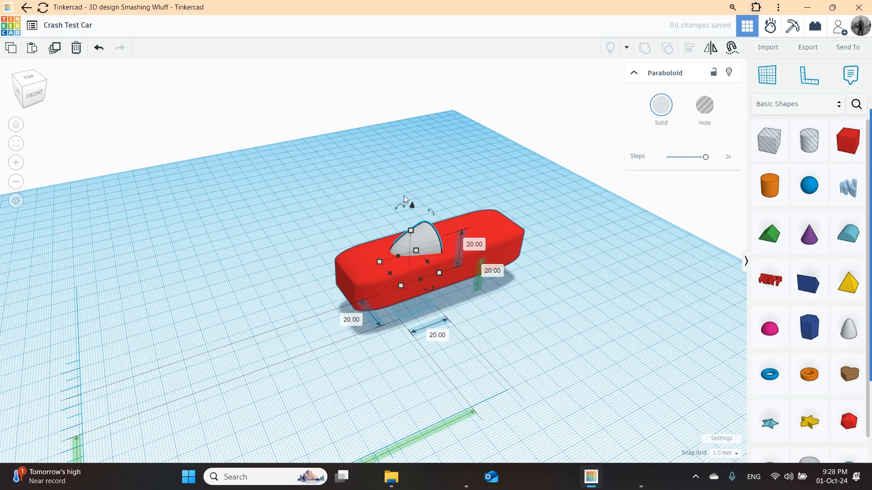
{"action": "mouse_move", "coordinate": [403, 206]}
{"action": "left_click_drag", "start_coordinate": [427, 263], "coordinate": [429, 280]}
{"action": "left_click_drag", "start_coordinate": [397, 254], "coordinate": [393, 251]}
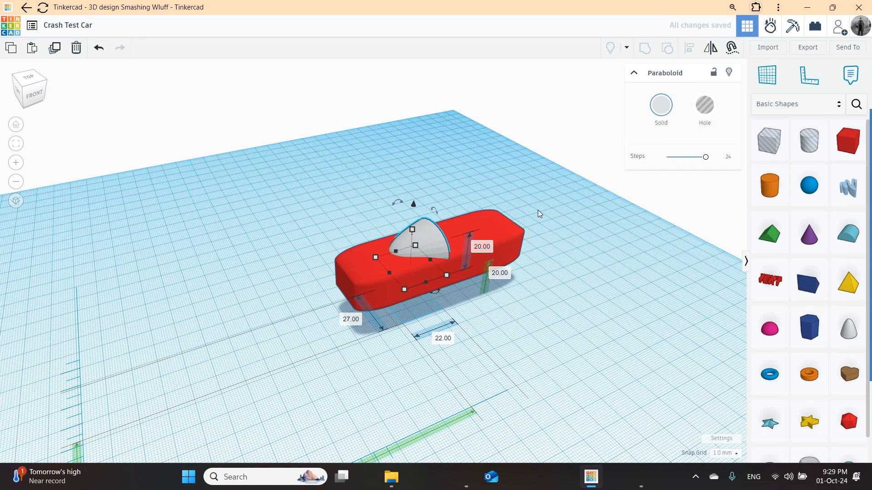
Step: Duplicate the paraboloid and move the copy along the body toward its right end
{"action": "key", "text": "Right"}
{"action": "key", "text": "Right"}
{"action": "key", "text": "Right"}
{"action": "key", "text": "Right"}
{"action": "key", "text": "Right"}
{"action": "key", "text": "Right"}
{"action": "key", "text": "Right"}
{"action": "key", "text": "Right"}
{"action": "key", "text": "Right"}
{"action": "key", "text": "Right"}
{"action": "key", "text": "Right"}
{"action": "key", "text": "Right"}
{"action": "key", "text": "Right"}
{"action": "key", "text": "Right"}
{"action": "key", "text": "Right"}
{"action": "key", "text": "Right"}
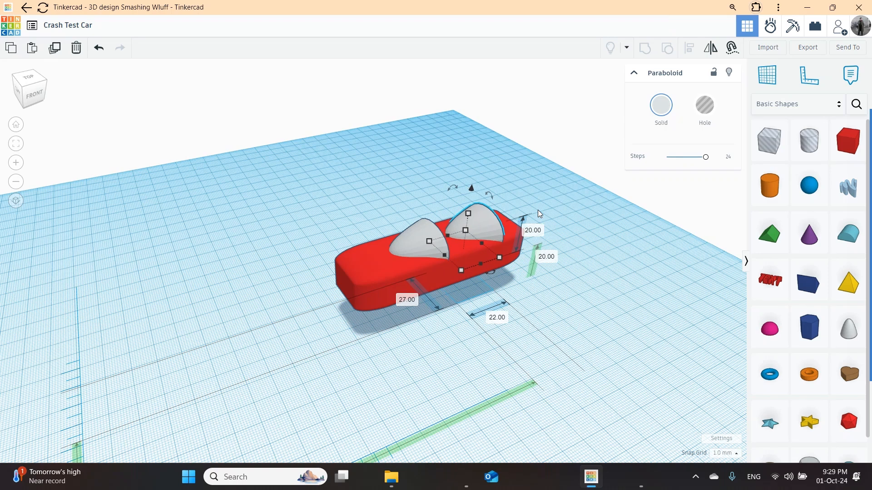
Step: Mirror the copied paraboloid along the body's length so its flat face points toward the original
{"action": "left_click", "coordinate": [711, 48]}
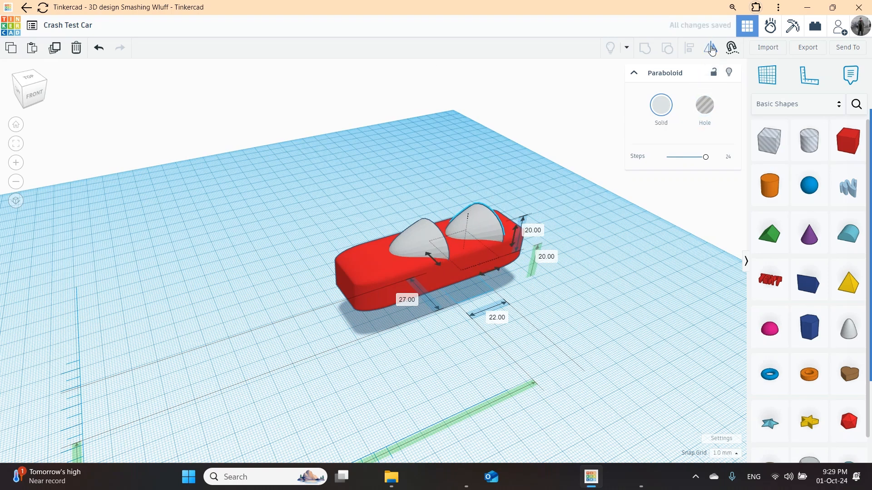
{"action": "right_click_drag", "start_coordinate": [541, 305], "coordinate": [564, 334]}
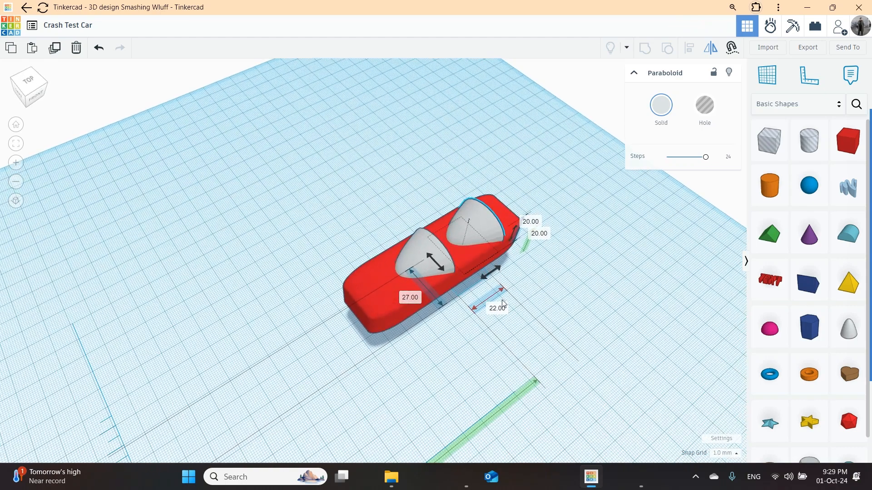
{"action": "left_click", "coordinate": [499, 268]}
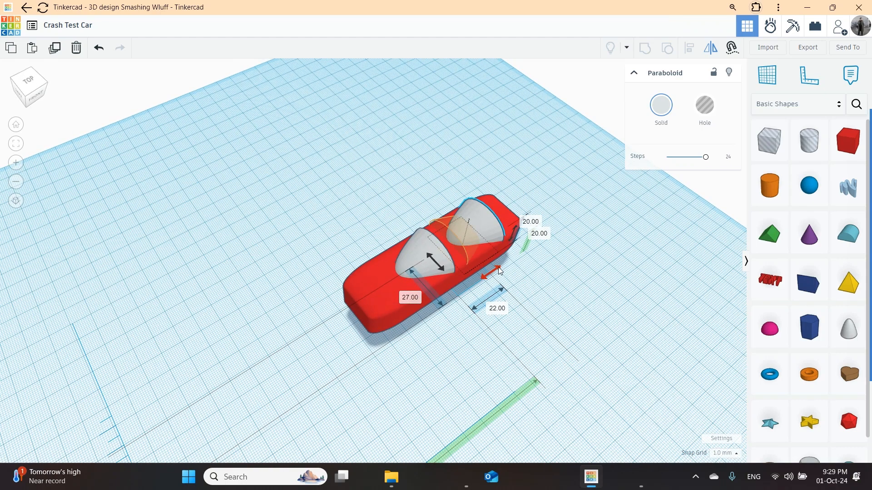
{"action": "right_click_drag", "start_coordinate": [512, 260], "coordinate": [419, 272]}
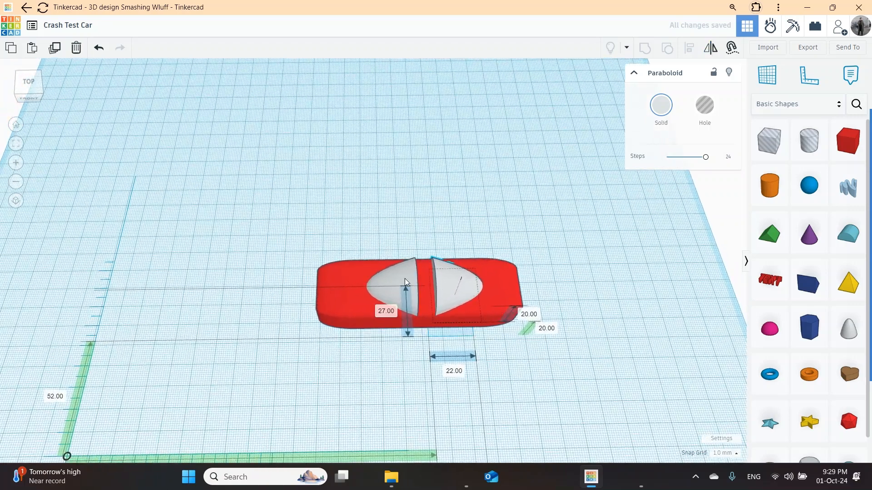
Step: Move the original paraboloid up to the mirrored copy's flat face and stretch the copy to 36 mm long
{"action": "left_click", "coordinate": [405, 282]}
{"action": "key", "text": "Right"}
{"action": "key", "text": "Right"}
{"action": "key", "text": "Right"}
{"action": "key", "text": "Right"}
{"action": "key", "text": "Right"}
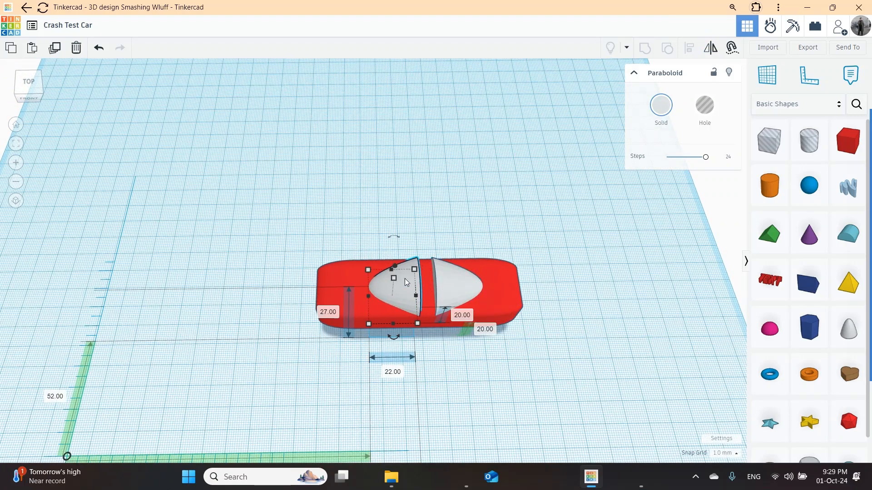
{"action": "key", "text": "Right"}
{"action": "key", "text": "Right"}
{"action": "key", "text": "Right"}
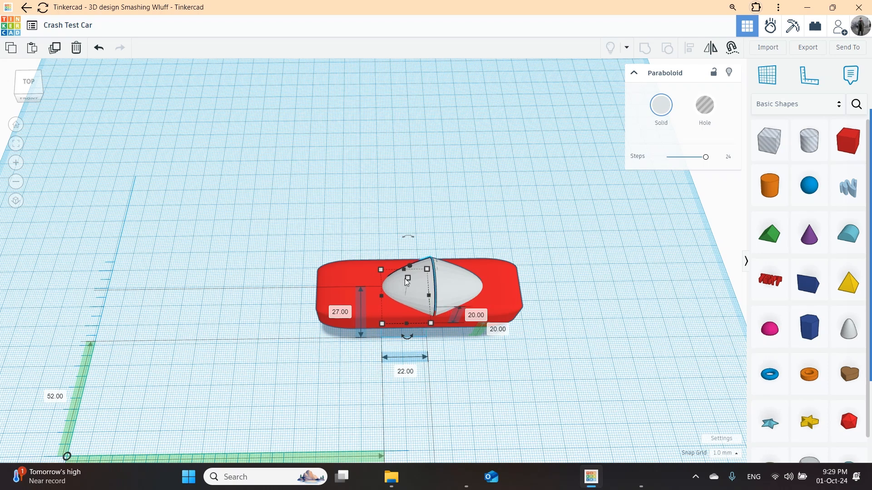
{"action": "left_click", "coordinate": [459, 287]}
{"action": "left_click_drag", "start_coordinate": [478, 296], "coordinate": [507, 290]}
Step: Align the body and both paraboloids to a common centre across the body's width
{"action": "right_click_drag", "start_coordinate": [579, 292], "coordinate": [287, 233]}
{"action": "left_click_drag", "start_coordinate": [282, 182], "coordinate": [607, 355]}
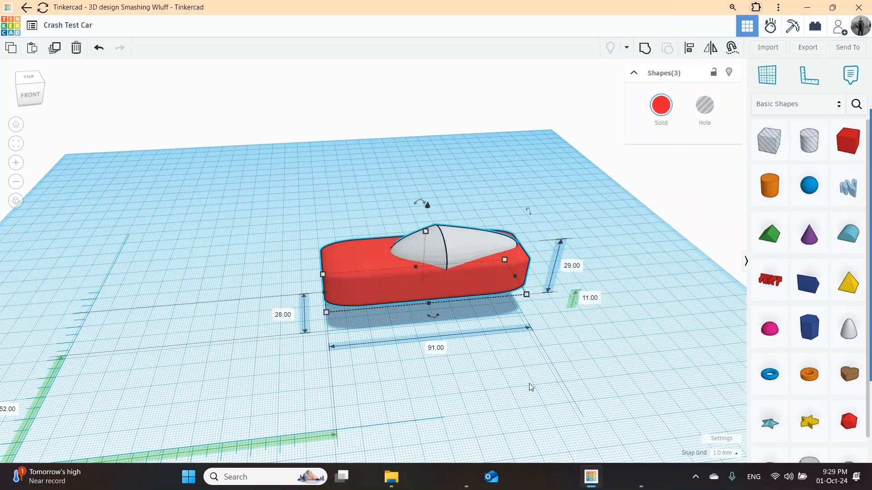
{"action": "right_click_drag", "start_coordinate": [530, 383], "coordinate": [573, 350]}
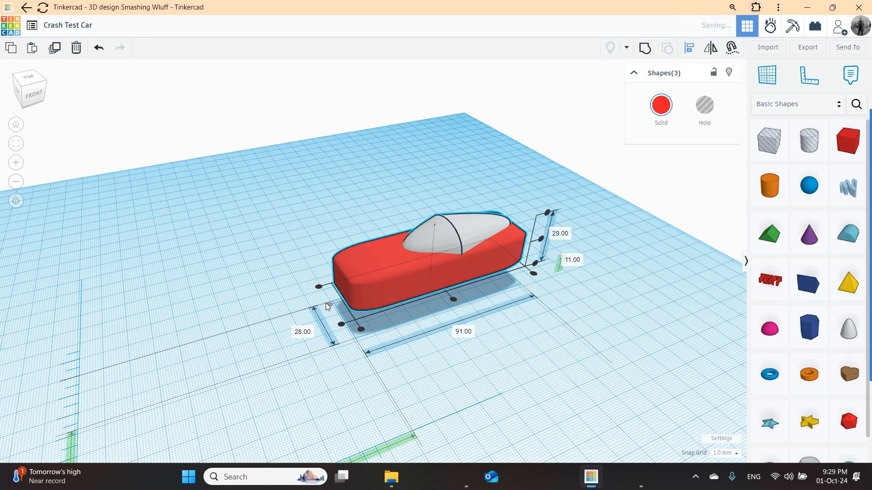
{"action": "left_click", "coordinate": [621, 275]}
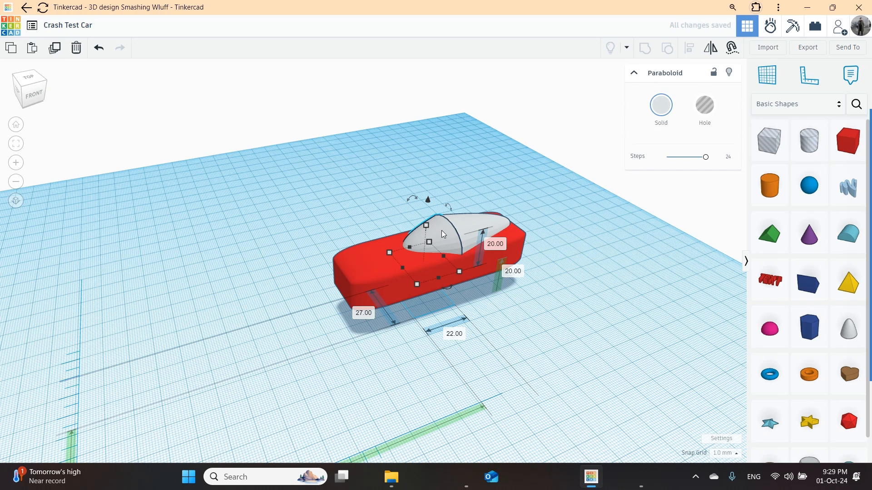
Step: Scale the shorter paraboloid down proportionally to 19 mm high
{"action": "left_click_drag", "start_coordinate": [424, 228], "coordinate": [431, 231]}
{"action": "right_click_drag", "start_coordinate": [586, 317], "coordinate": [503, 318]}
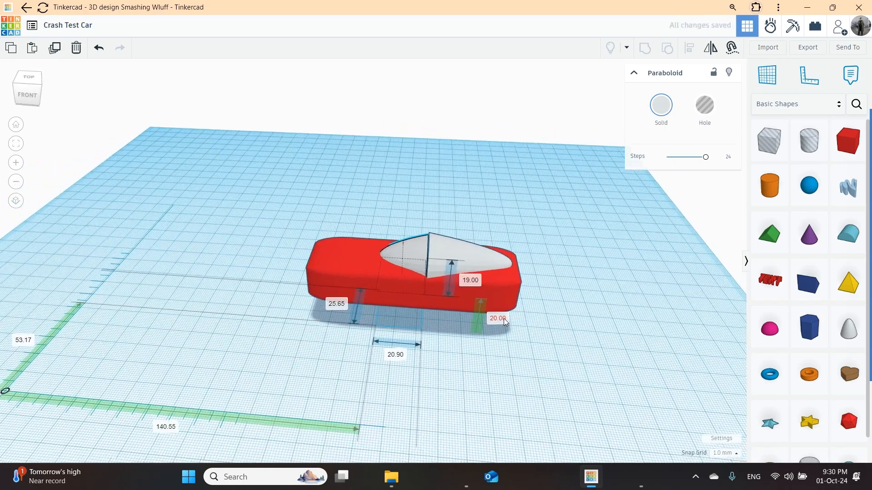
{"action": "scroll", "coordinate": [503, 318], "scroll_direction": "up", "scroll_amount": 5}
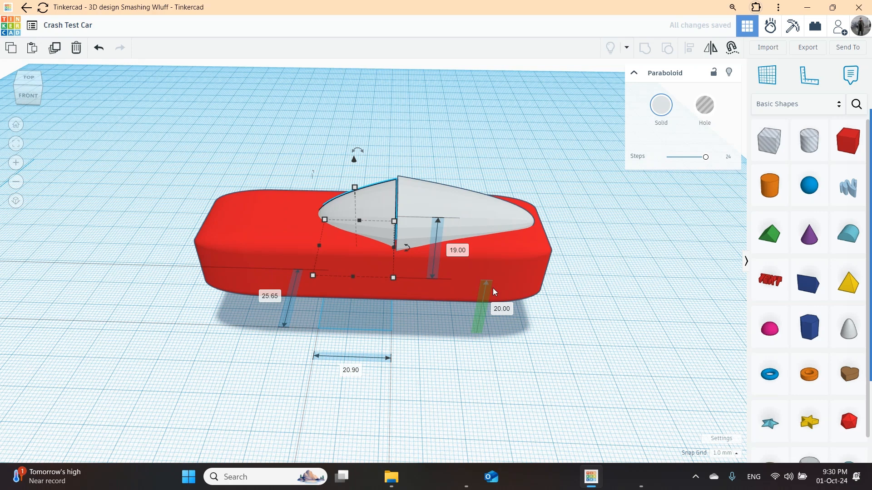
Step: Shift the shorter paraboloid 1 mm toward the longer one to close the gap, and colour it blue
{"action": "left_click", "coordinate": [530, 143]}
{"action": "left_click", "coordinate": [366, 214]}
{"action": "key", "text": "Right"}
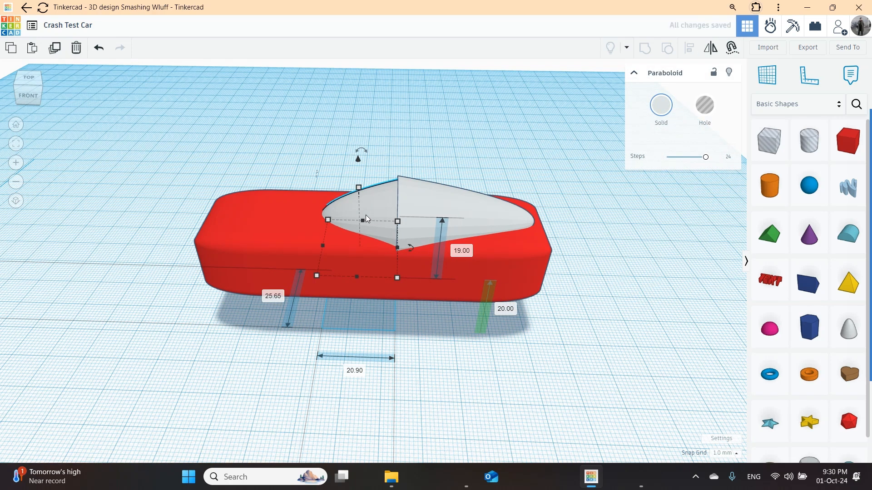
{"action": "left_click", "coordinate": [661, 104]}
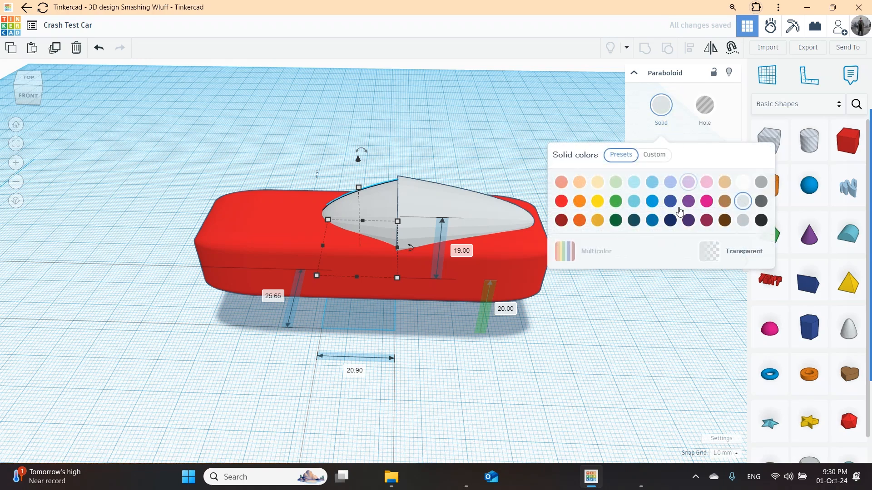
{"action": "left_click", "coordinate": [652, 202]}
Step: Recolour the red body and the longer grey paraboloid golden yellow together
{"action": "left_click", "coordinate": [490, 222]}
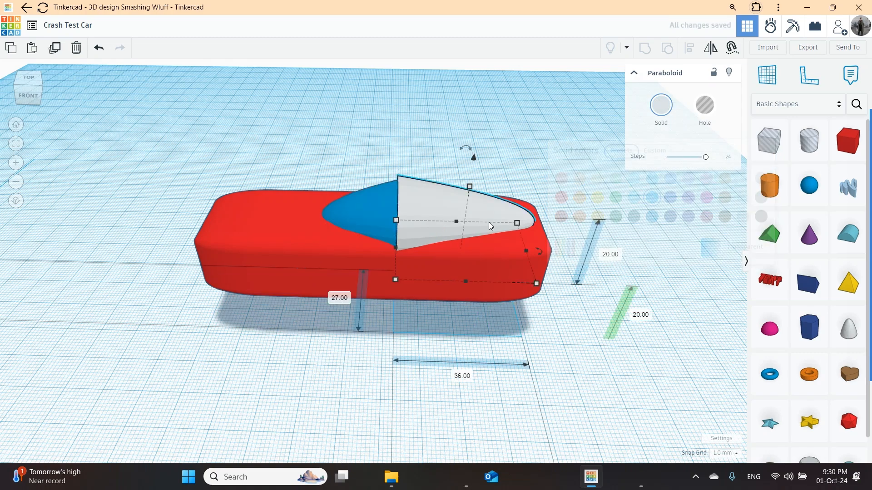
{"action": "left_click", "coordinate": [563, 186]}
{"action": "left_click_drag", "start_coordinate": [518, 285], "coordinate": [504, 320]}
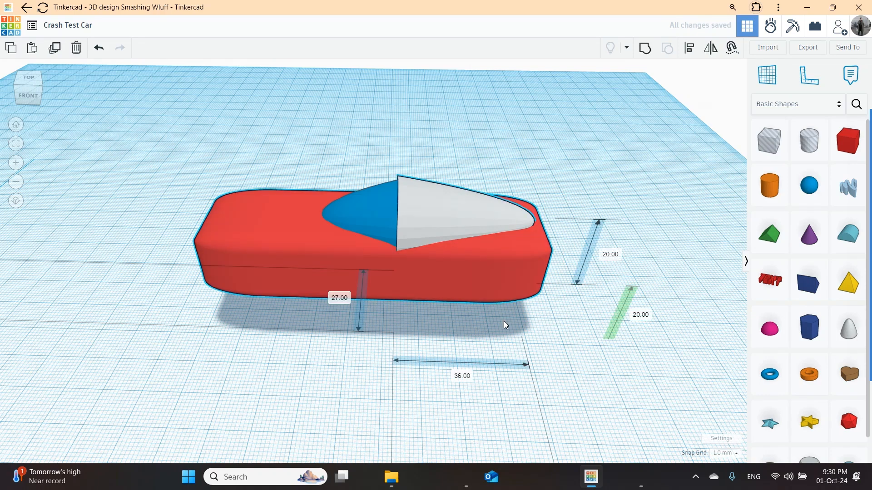
{"action": "left_click", "coordinate": [666, 128]}
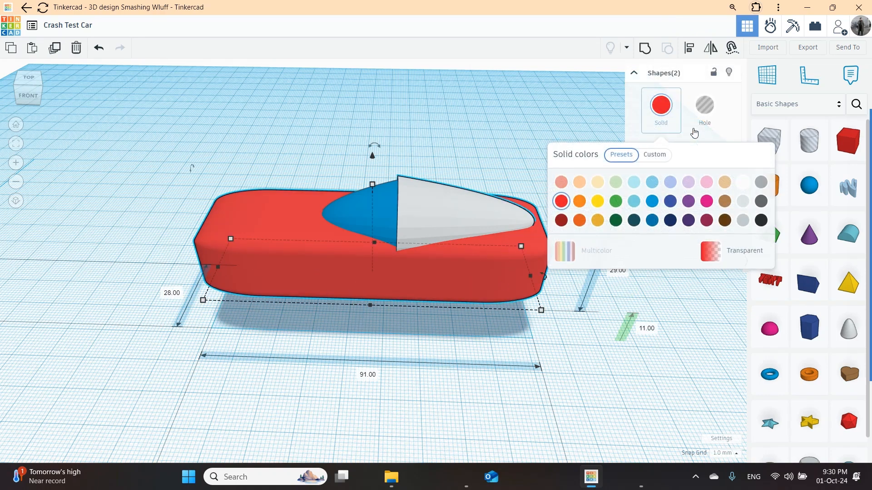
{"action": "left_click", "coordinate": [598, 220]}
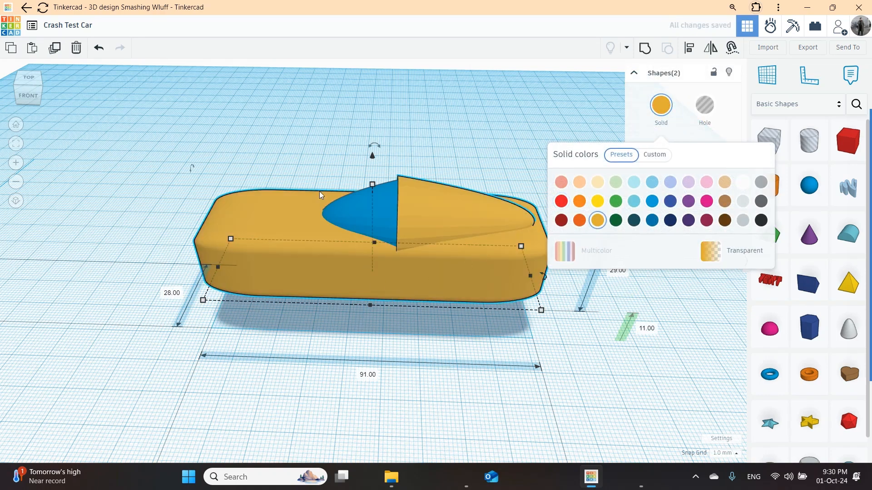
Step: Select the body and both paraboloids and centre-align them across the body's width
{"action": "left_click", "coordinate": [257, 160]}
{"action": "right_click_drag", "start_coordinate": [257, 159], "coordinate": [356, 144]}
{"action": "left_click_drag", "start_coordinate": [355, 142], "coordinate": [558, 342]}
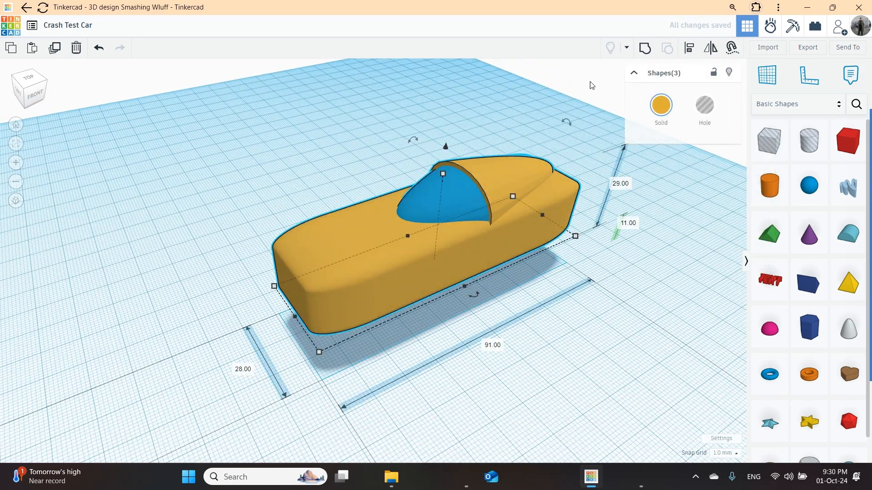
{"action": "left_click", "coordinate": [689, 48]}
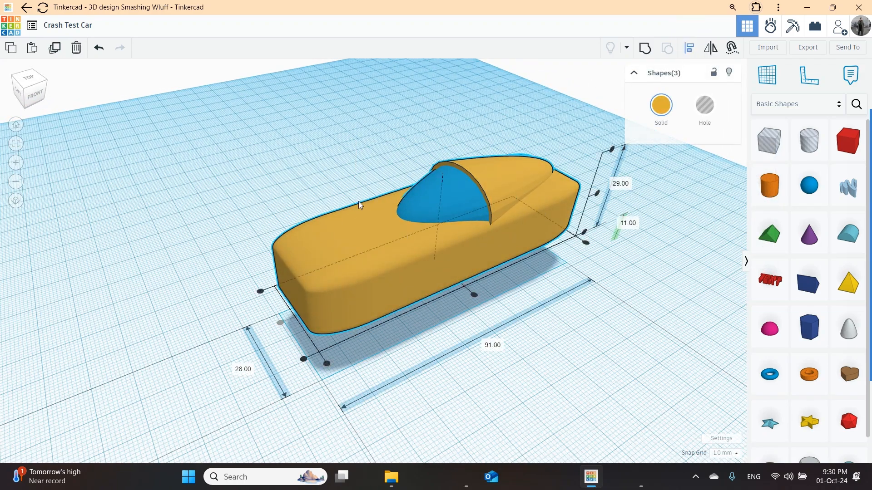
{"action": "left_click", "coordinate": [281, 325]}
{"action": "middle_click_drag", "start_coordinate": [585, 278], "coordinate": [524, 296]}
{"action": "left_click", "coordinate": [456, 204]}
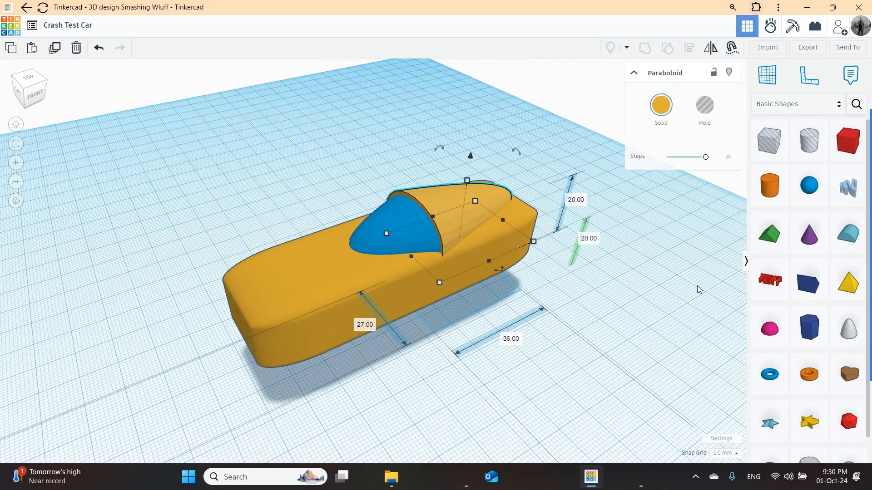
{"action": "left_click", "coordinate": [606, 236]}
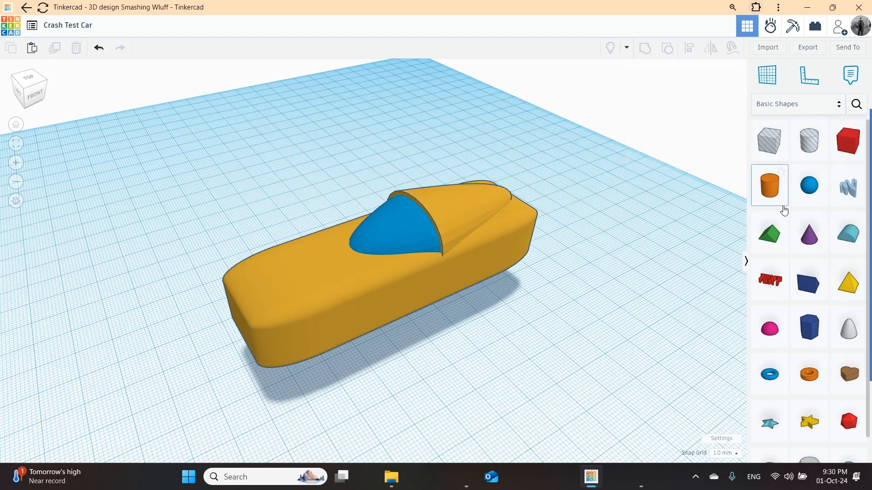
Step: Add a box beside the car's rear, size it 10 × 2 × 14 mm and set its corner radius to about 6.09
{"action": "left_click_drag", "start_coordinate": [848, 141], "coordinate": [540, 273]}
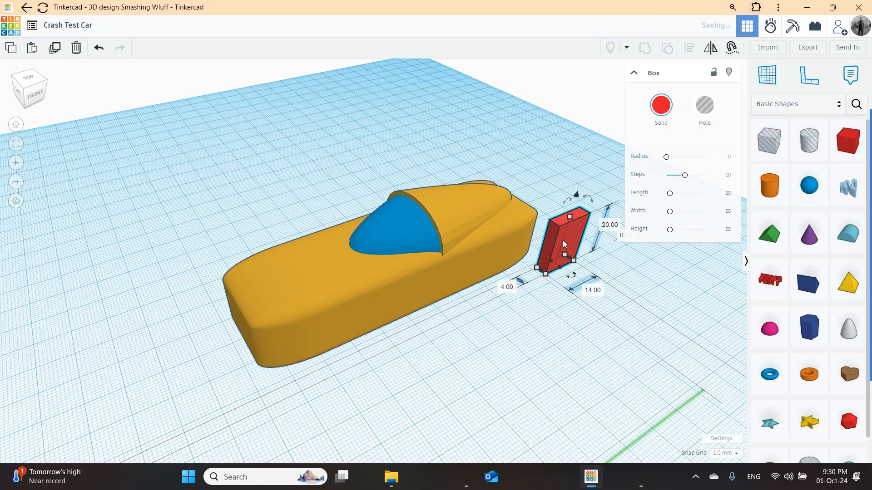
{"action": "left_click_drag", "start_coordinate": [565, 217], "coordinate": [551, 270]}
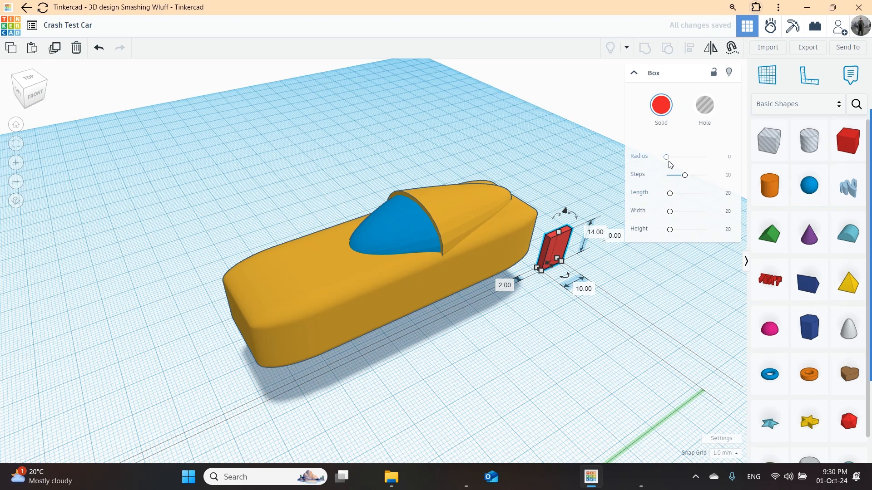
{"action": "left_click_drag", "start_coordinate": [666, 156], "coordinate": [683, 158]}
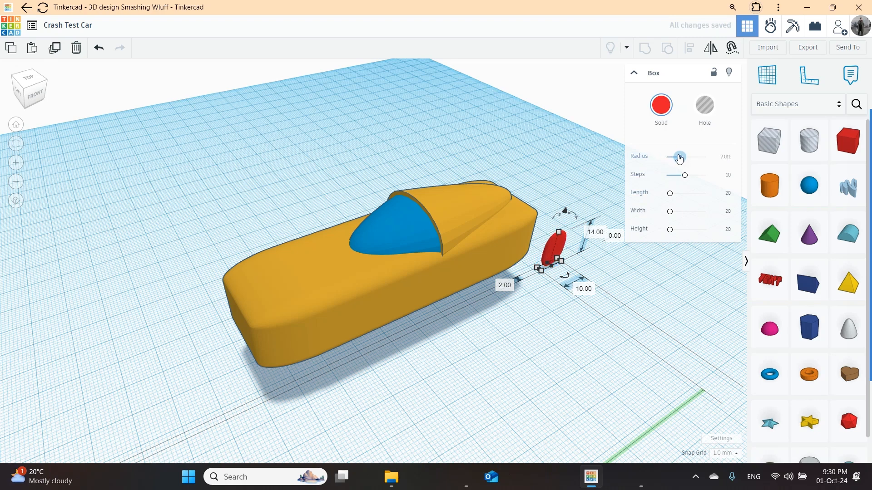
{"action": "left_click_drag", "start_coordinate": [629, 184], "coordinate": [626, 186]}
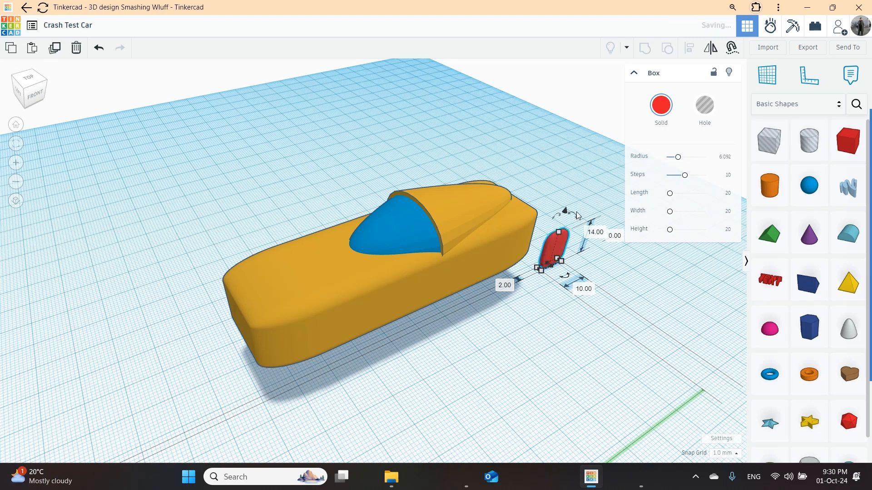
Step: Raise the rounded box to 28 mm above the workplane and move it over the body's rear side edge as a fin
{"action": "key", "text": "ctrl+Up"}
{"action": "key", "text": "ctrl+Up"}
{"action": "key", "text": "ctrl+Up"}
{"action": "key", "text": "ctrl+Up"}
{"action": "key", "text": "ctrl+Up"}
{"action": "key", "text": "ctrl+Up"}
{"action": "key", "text": "ctrl+Up"}
{"action": "key", "text": "ctrl+Up"}
{"action": "key", "text": "ctrl+Up"}
{"action": "key", "text": "ctrl+Up"}
{"action": "key", "text": "ctrl+Up"}
{"action": "key", "text": "ctrl+Up"}
{"action": "key", "text": "ctrl+Up"}
{"action": "key", "text": "ctrl+Up"}
{"action": "key", "text": "ctrl+Up"}
{"action": "key", "text": "ctrl+Up"}
{"action": "key", "text": "ctrl+Up"}
{"action": "key", "text": "ctrl+Up"}
{"action": "key", "text": "ctrl+Up"}
{"action": "key", "text": "ctrl+Up"}
{"action": "key", "text": "ctrl+Up"}
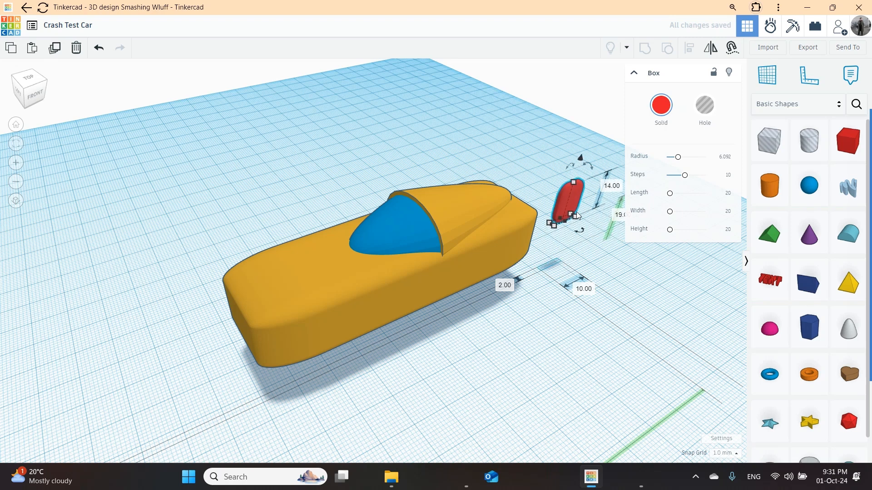
{"action": "key", "text": "Down"}
{"action": "key", "text": "Down"}
{"action": "key", "text": "Down"}
{"action": "key", "text": "Down"}
{"action": "key", "text": "Down"}
{"action": "key", "text": "Down"}
{"action": "key", "text": "Down"}
{"action": "key", "text": "Down"}
{"action": "key", "text": "Down"}
{"action": "key", "text": "Down"}
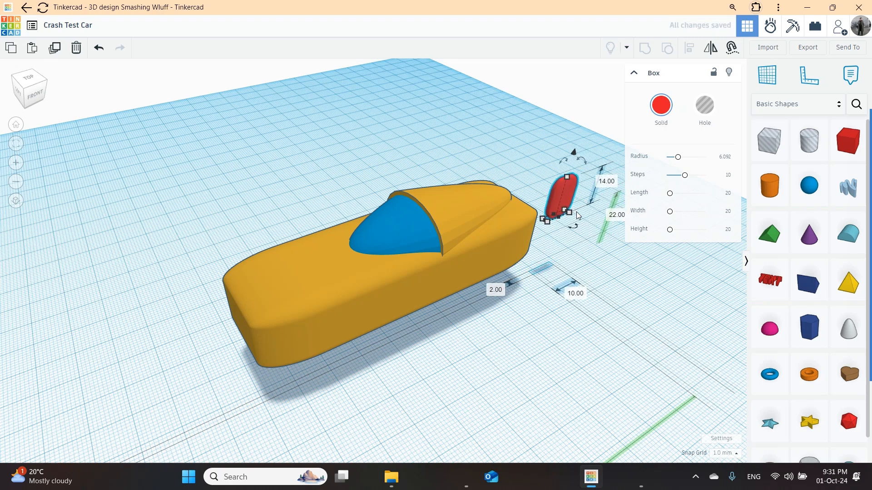
{"action": "key", "text": "Down"}
{"action": "key", "text": "Down"}
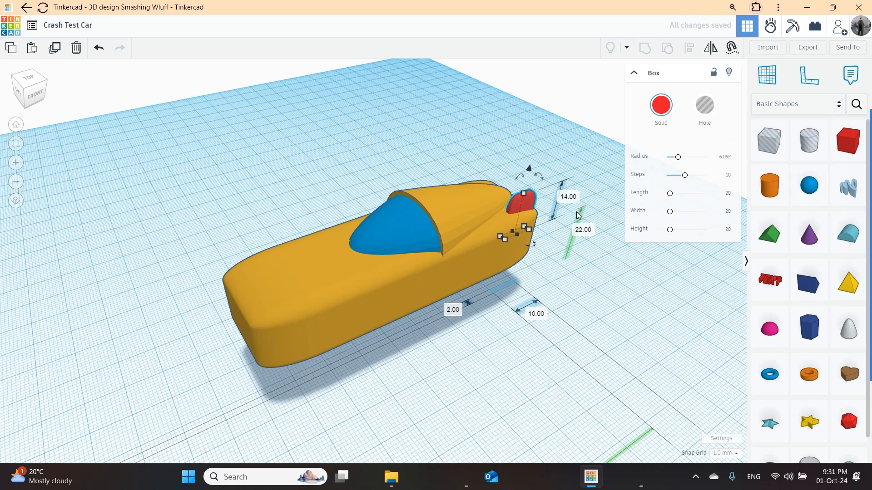
{"action": "key", "text": "ctrl+Up"}
{"action": "key", "text": "ctrl+Up"}
{"action": "key", "text": "ctrl+Up"}
{"action": "key", "text": "ctrl+Up"}
{"action": "key", "text": "ctrl+Up"}
{"action": "key", "text": "ctrl+Up"}
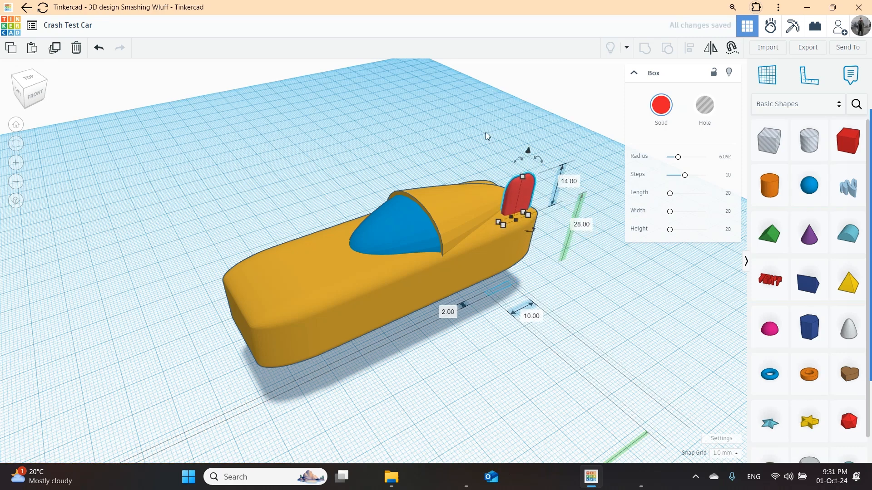
Step: Tilt the fin 33° toward the car's rear and stretch it to 16.30 mm tall with its base at 25.70 mm
{"action": "left_click_drag", "start_coordinate": [523, 162], "coordinate": [552, 135]}
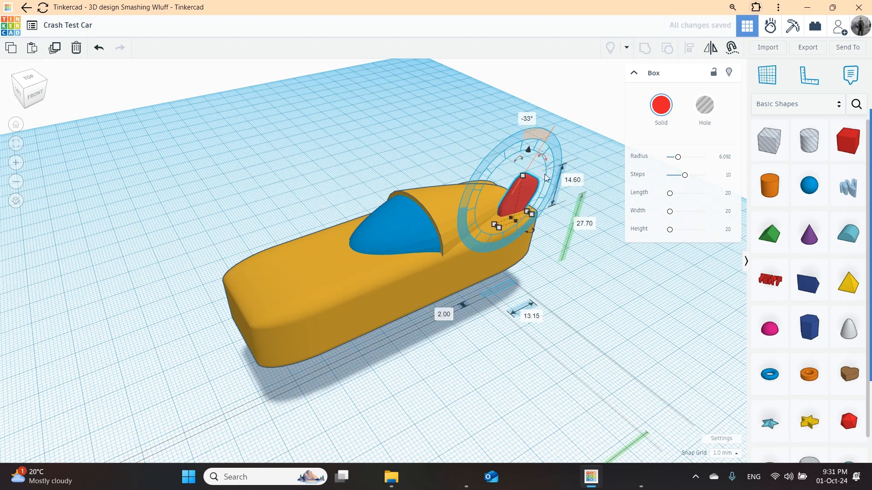
{"action": "left_click_drag", "start_coordinate": [523, 175], "coordinate": [530, 170]}
{"action": "key", "text": "ctrl+Down"}
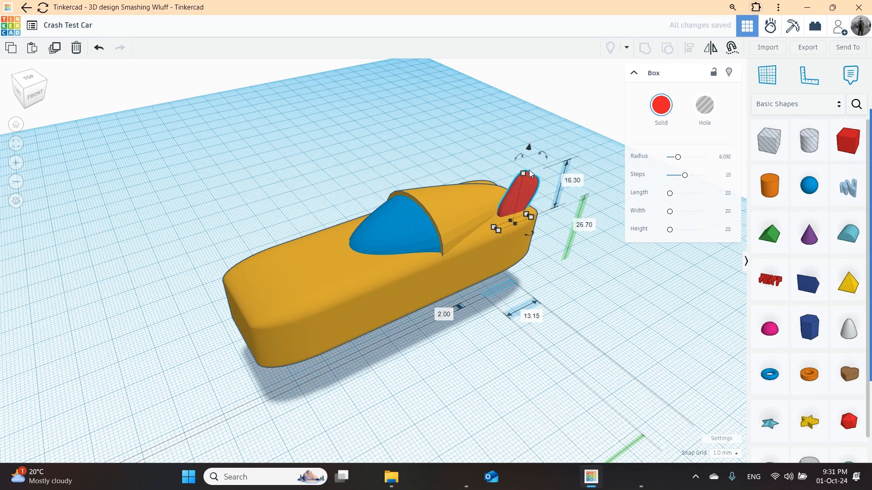
{"action": "key", "text": "ctrl+Down"}
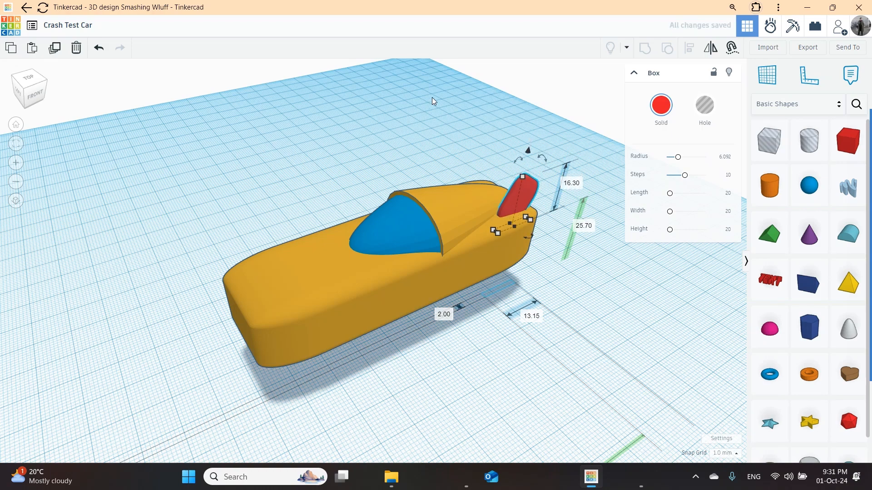
Step: Stretch the fin to 19.30 mm tall and lower its base 3 mm into the body
{"action": "left_click", "coordinate": [480, 153]}
{"action": "right_click_drag", "start_coordinate": [549, 175], "coordinate": [478, 244]}
{"action": "left_click", "coordinate": [478, 244]}
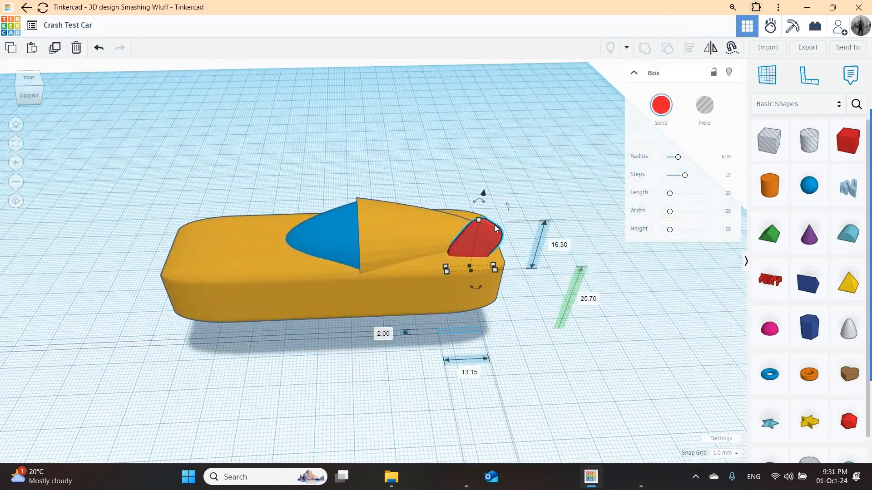
{"action": "left_click_drag", "start_coordinate": [478, 220], "coordinate": [480, 208]}
{"action": "key", "text": "Down"}
{"action": "key", "text": "Down"}
{"action": "key", "text": "Down"}
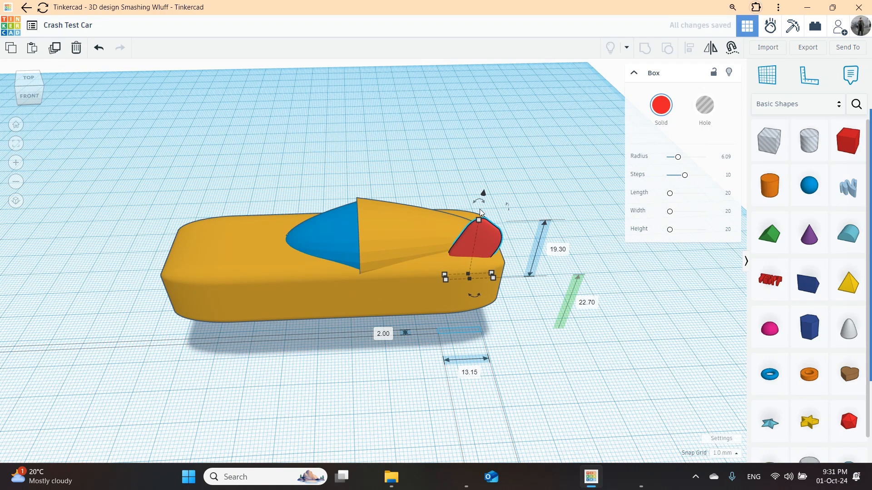
{"action": "left_click", "coordinate": [447, 207]}
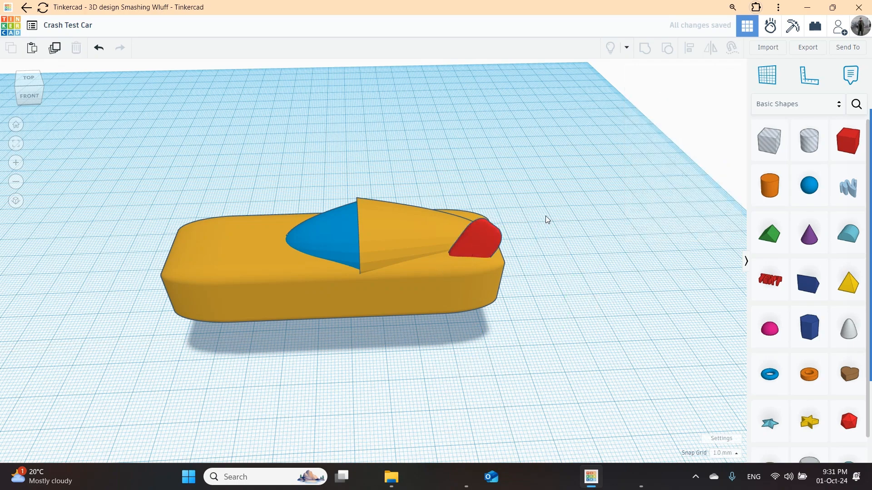
Step: Duplicate the fin and shift the copy across to the opposite side of the car's rear
{"action": "right_click_drag", "start_coordinate": [517, 427], "coordinate": [541, 359]}
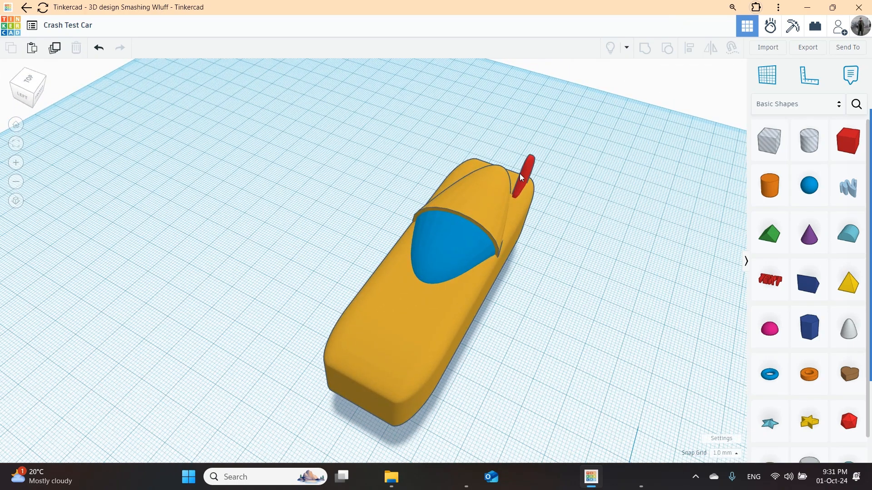
{"action": "left_click", "coordinate": [523, 181]}
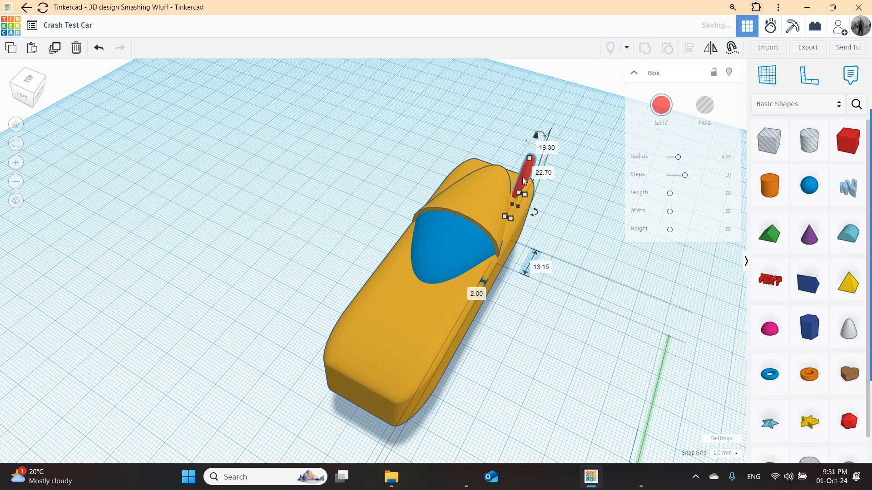
{"action": "key", "text": "ctrl+d"}
{"action": "key", "text": "shift+Left"}
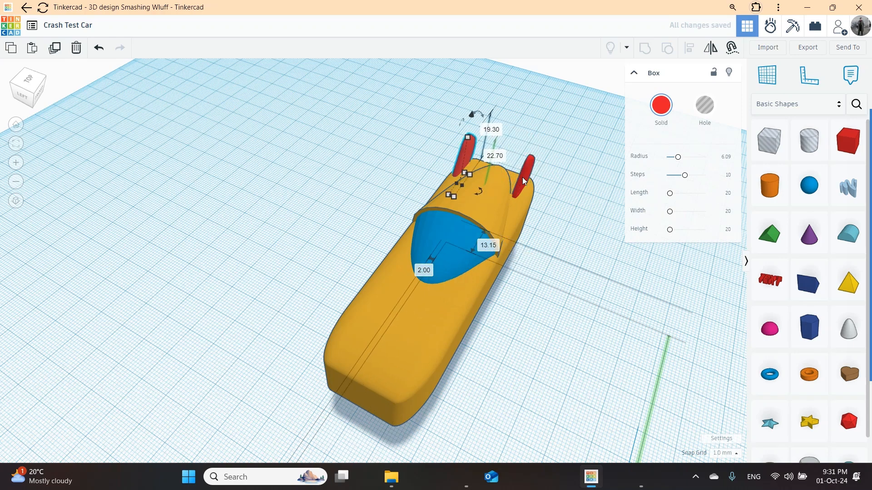
{"action": "key", "text": "Right"}
{"action": "key", "text": "Right"}
{"action": "key", "text": "Right"}
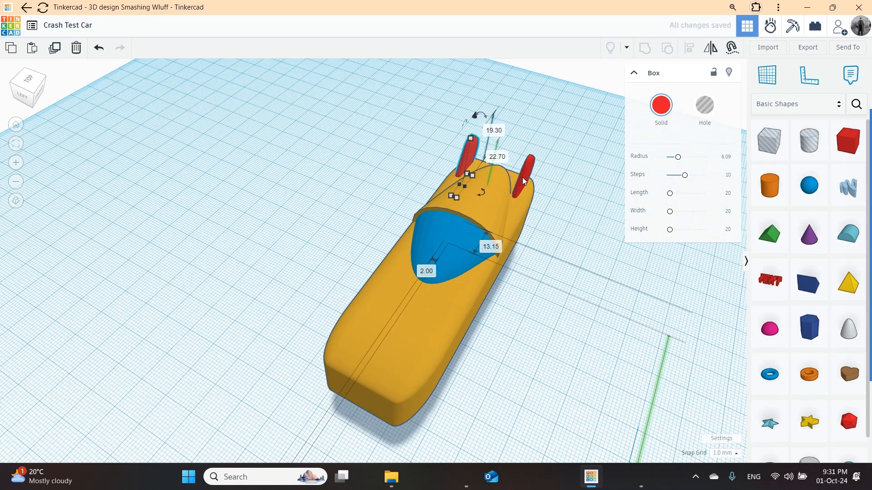
{"action": "key", "text": "Left"}
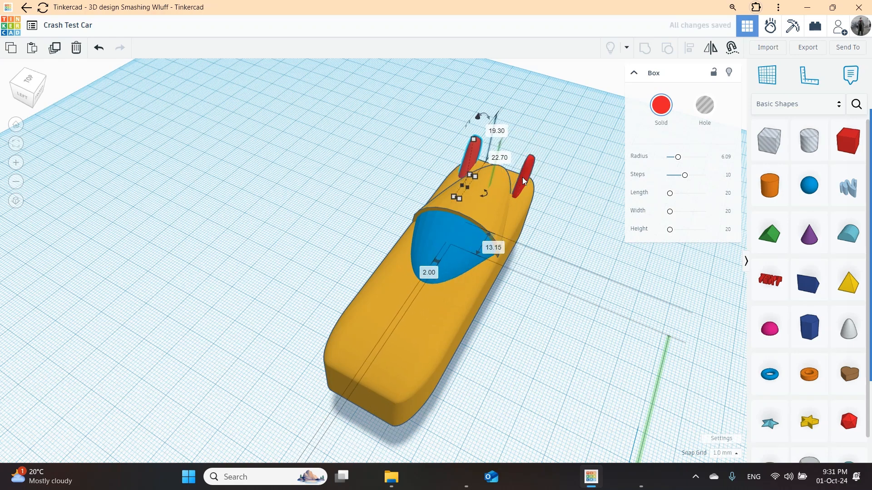
{"action": "right_click_drag", "start_coordinate": [570, 239], "coordinate": [429, 218]}
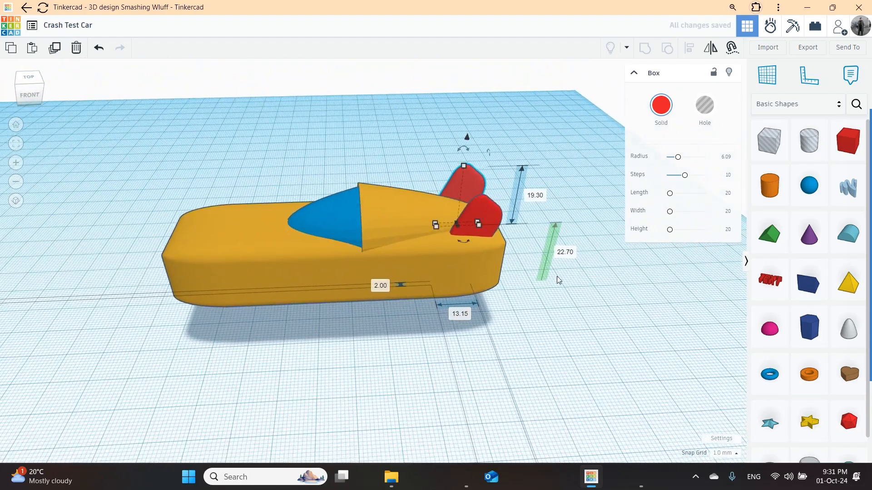
{"action": "right_click_drag", "start_coordinate": [548, 319], "coordinate": [555, 212]}
{"action": "left_click", "coordinate": [555, 212]}
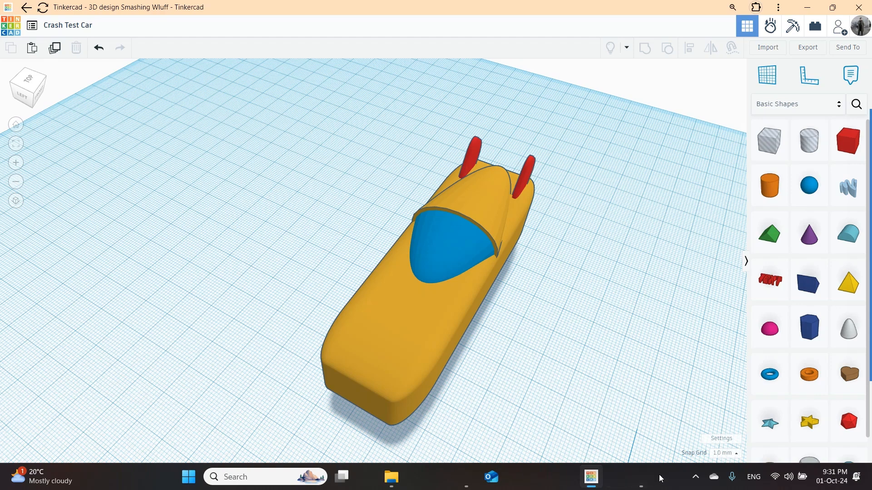
Step: Switch to the keyboardmac.jpg image to examine where the Shift key is, and return to Tinkercad
{"action": "left_click", "coordinate": [643, 479]}
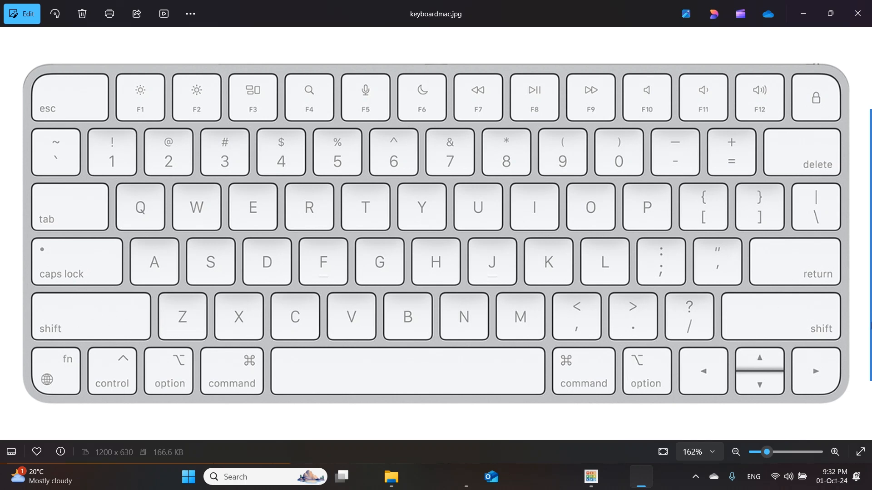
{"action": "mouse_move", "coordinate": [855, 333]}
{"action": "left_click", "coordinate": [849, 359]}
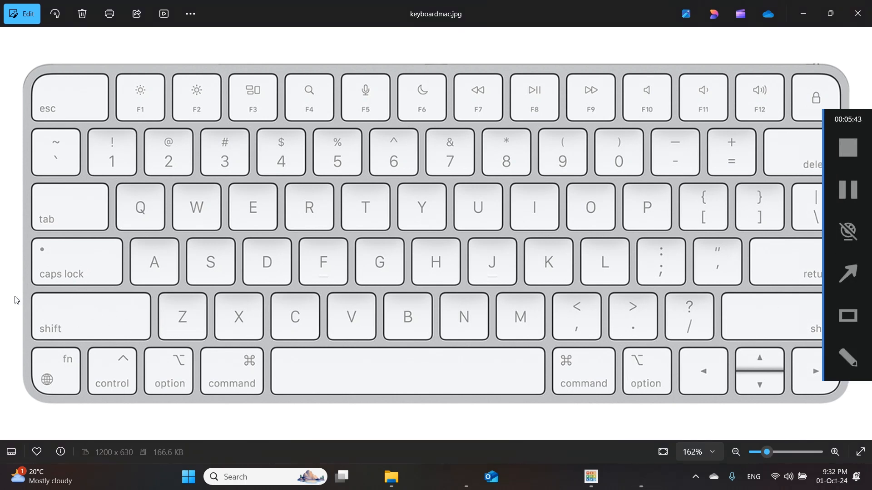
{"action": "mouse_move", "coordinate": [74, 293]}
{"action": "left_mouse_down"}
{"action": "mouse_move", "coordinate": [22, 315]}
{"action": "mouse_move", "coordinate": [141, 327]}
{"action": "mouse_move", "coordinate": [54, 293]}
{"action": "left_mouse_up"}
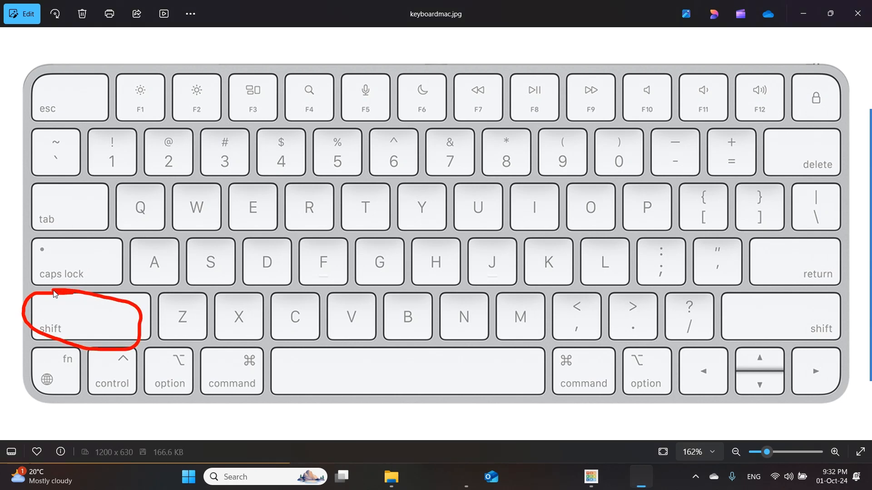
{"action": "key", "text": "alt+Tab"}
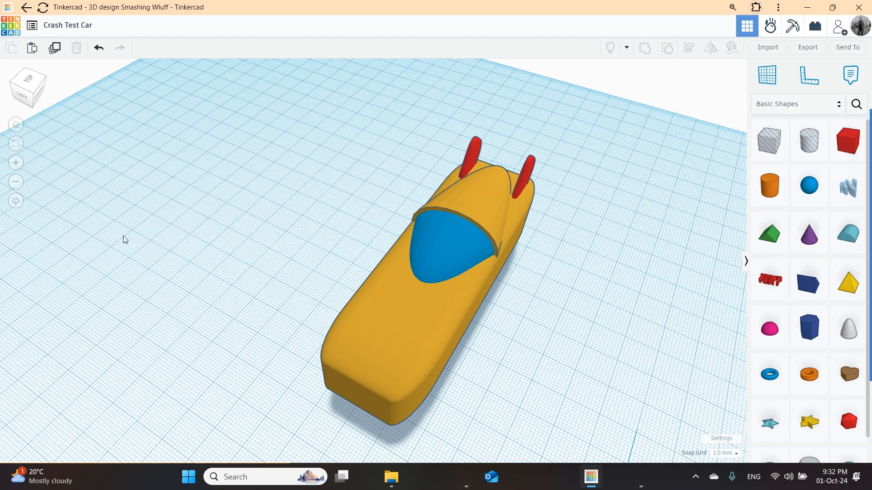
Step: Group the two red rear fins into one shape
{"action": "right_click_drag", "start_coordinate": [612, 264], "coordinate": [601, 256]}
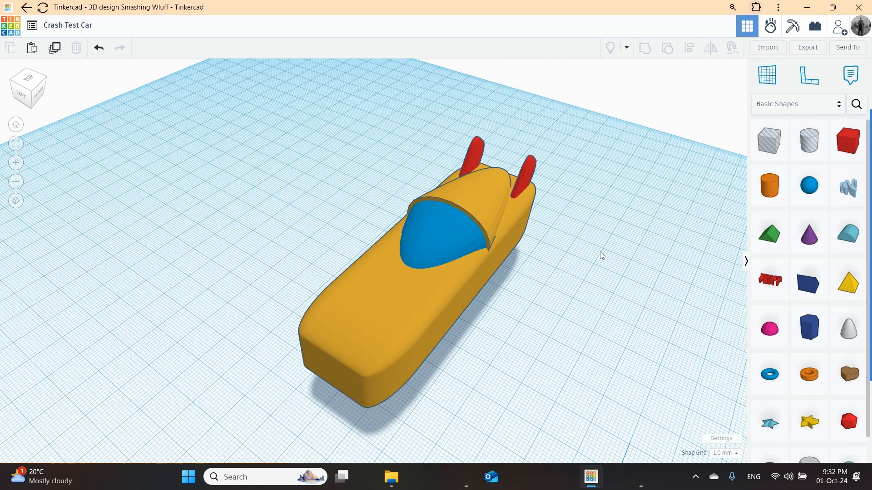
{"action": "left_click", "coordinate": [530, 165]}
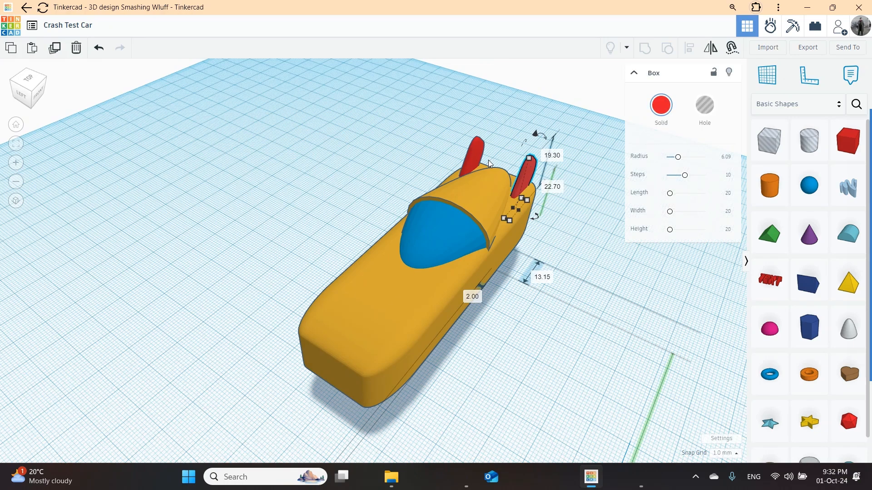
{"action": "left_click", "coordinate": [472, 159], "text": "shift"}
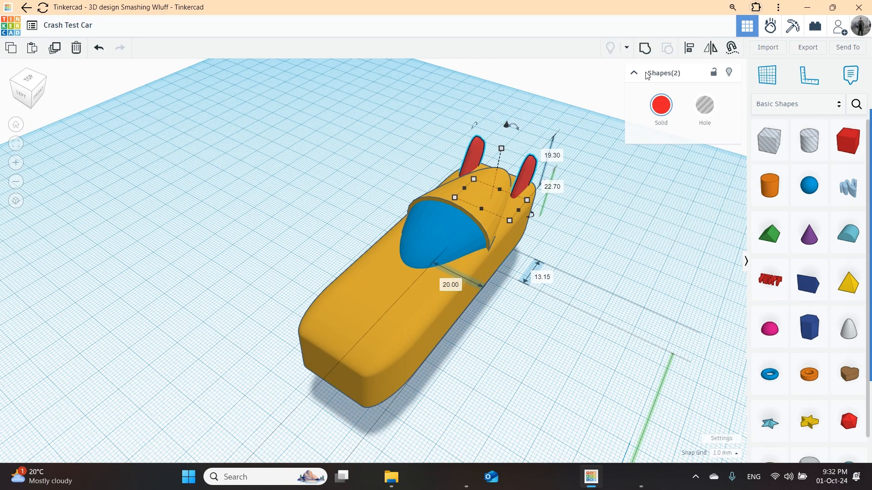
{"action": "left_click", "coordinate": [645, 49]}
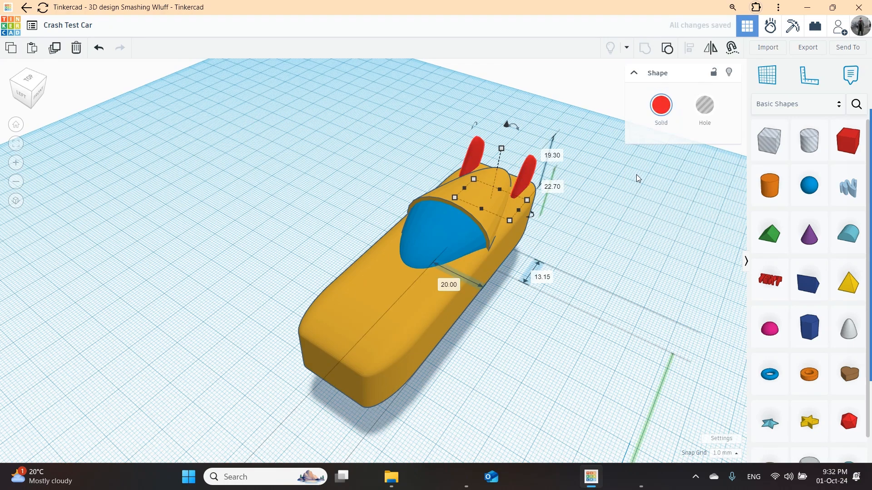
Step: Add a box behind the car and resize it into a plate 31 mm wide, 15 mm deep and 3 mm thick
{"action": "right_click_drag", "start_coordinate": [636, 174], "coordinate": [590, 181]}
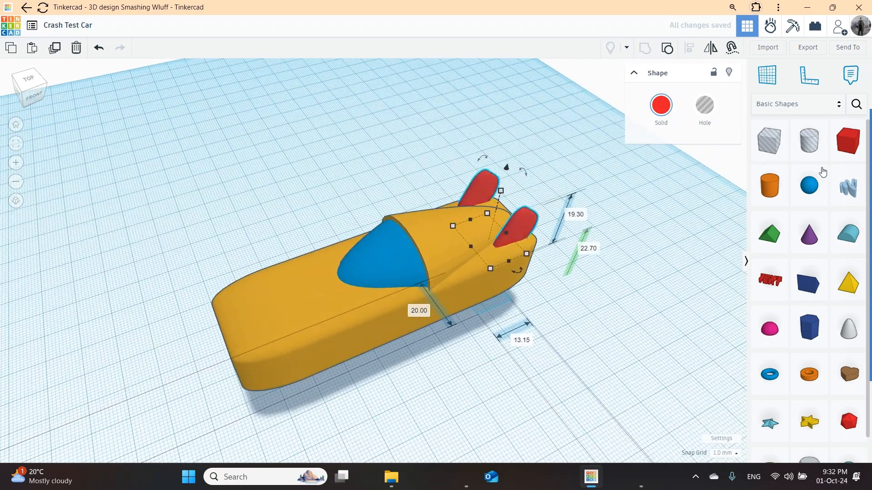
{"action": "left_click", "coordinate": [848, 141]}
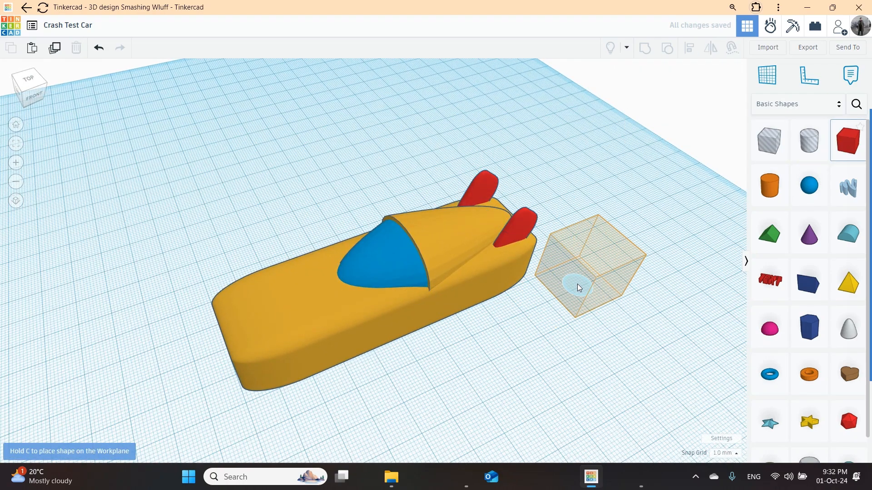
{"action": "left_click", "coordinate": [633, 309]}
{"action": "left_click_drag", "start_coordinate": [601, 308], "coordinate": [623, 331]}
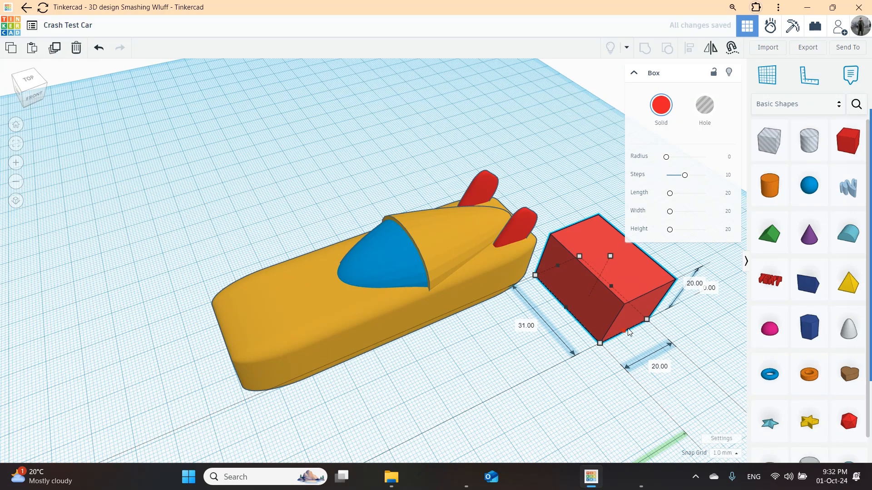
{"action": "left_click_drag", "start_coordinate": [608, 263], "coordinate": [577, 306]}
Step: Raise the plate to 27 mm above the workplane
{"action": "key", "text": "ctrl+Up"}
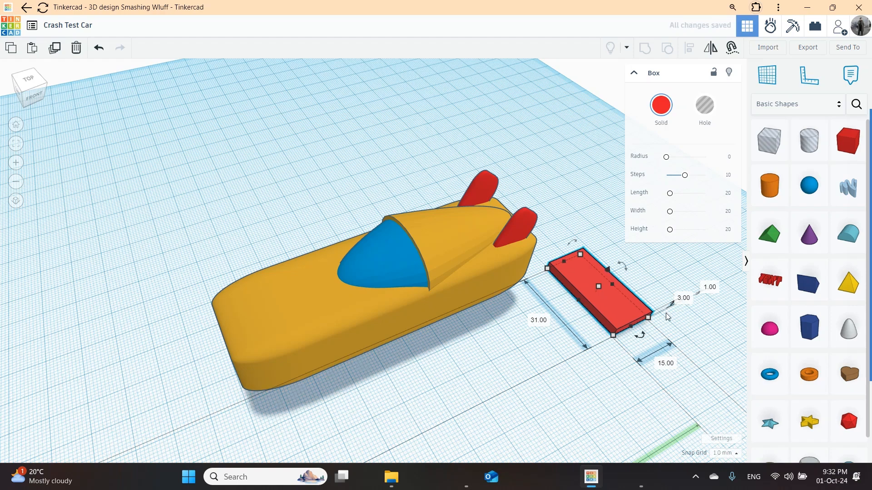
{"action": "key", "text": "ctrl+Up"}
{"action": "key", "text": "ctrl+Up"}
{"action": "key", "text": "ctrl+Up"}
{"action": "key", "text": "ctrl+Up"}
{"action": "key", "text": "ctrl+Up"}
{"action": "key", "text": "ctrl+Up"}
{"action": "key", "text": "ctrl+Up"}
{"action": "key", "text": "ctrl+Up"}
{"action": "key", "text": "ctrl+Up"}
{"action": "key", "text": "ctrl+Up"}
{"action": "key", "text": "ctrl+Up"}
{"action": "key", "text": "ctrl+Up"}
{"action": "key", "text": "ctrl+Up"}
{"action": "key", "text": "ctrl+Up"}
{"action": "key", "text": "ctrl+Up"}
{"action": "key", "text": "ctrl+Up"}
{"action": "key", "text": "ctrl+Up"}
{"action": "key", "text": "ctrl+Up"}
{"action": "key", "text": "ctrl+Up"}
{"action": "key", "text": "ctrl+Up"}
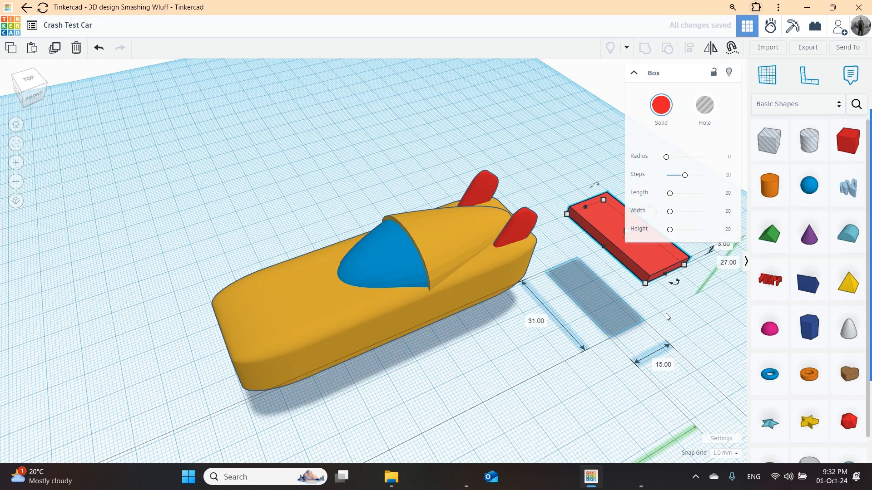
Step: Move the raised plate horizontally to the car's rear end, just behind the fins
{"action": "key", "text": "Left"}
{"action": "key", "text": "Left"}
{"action": "key", "text": "Left"}
{"action": "key", "text": "Left"}
{"action": "key", "text": "Left"}
{"action": "key", "text": "Left"}
{"action": "key", "text": "Left"}
{"action": "key", "text": "Left"}
{"action": "key", "text": "Left"}
{"action": "key", "text": "Left"}
{"action": "key", "text": "Left"}
{"action": "key", "text": "Left"}
{"action": "key", "text": "Left"}
{"action": "key", "text": "Left"}
{"action": "key", "text": "Left"}
{"action": "key", "text": "Left"}
{"action": "key", "text": "Left"}
{"action": "key", "text": "Left"}
{"action": "key", "text": "Left"}
{"action": "key", "text": "Left"}
{"action": "key", "text": "Up"}
{"action": "key", "text": "Up"}
{"action": "key", "text": "Up"}
{"action": "key", "text": "Up"}
{"action": "key", "text": "Up"}
{"action": "key", "text": "Up"}
{"action": "key", "text": "Up"}
{"action": "key", "text": "Up"}
{"action": "key", "text": "Up"}
{"action": "key", "text": "Up"}
{"action": "key", "text": "Up"}
{"action": "key", "text": "Up"}
{"action": "key", "text": "Up"}
{"action": "key", "text": "Up"}
{"action": "key", "text": "Up"}
{"action": "key", "text": "Up"}
{"action": "key", "text": "Up"}
{"action": "key", "text": "Up"}
{"action": "key", "text": "Up"}
{"action": "key", "text": "Up"}
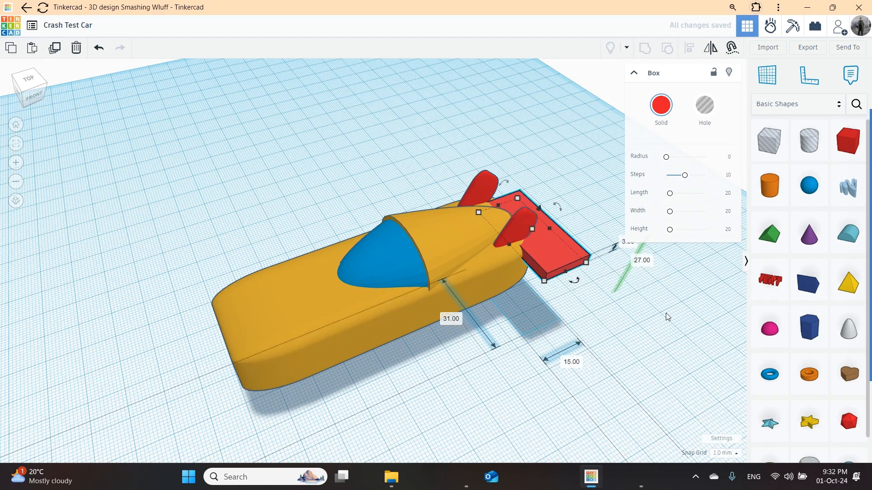
Step: Raise the plate to 38 mm, level with the upper ends of the fins
{"action": "key", "text": "ctrl+Up"}
{"action": "key", "text": "ctrl+Up"}
{"action": "key", "text": "ctrl+Up"}
{"action": "key", "text": "ctrl+Up"}
{"action": "key", "text": "ctrl+Up"}
{"action": "key", "text": "ctrl+Up"}
{"action": "key", "text": "ctrl+Up"}
{"action": "key", "text": "ctrl+Up"}
{"action": "key", "text": "ctrl+Up"}
{"action": "key", "text": "ctrl+Up"}
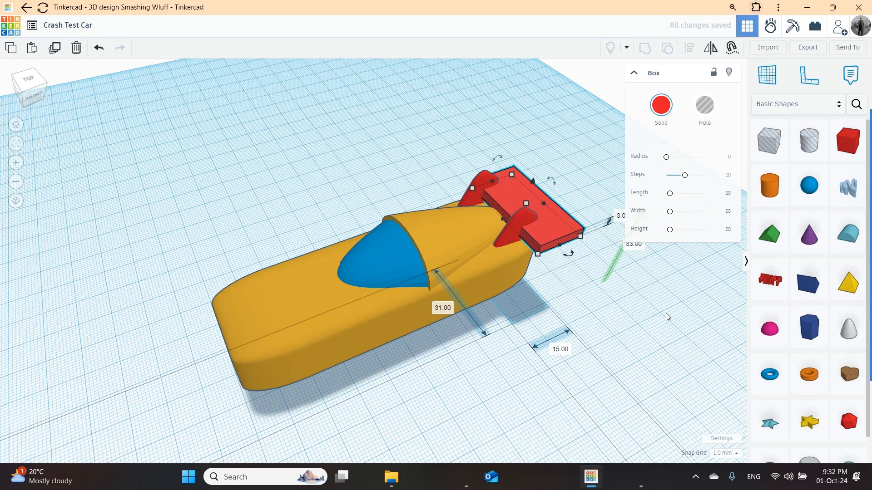
{"action": "key", "text": "ctrl+Up"}
{"action": "key", "text": "ctrl+Up"}
{"action": "key", "text": "ctrl+Up"}
{"action": "key", "text": "ctrl+Up"}
{"action": "key", "text": "ctrl+Up"}
{"action": "key", "text": "ctrl+Up"}
{"action": "key", "text": "ctrl+Up"}
{"action": "key", "text": "ctrl+Up"}
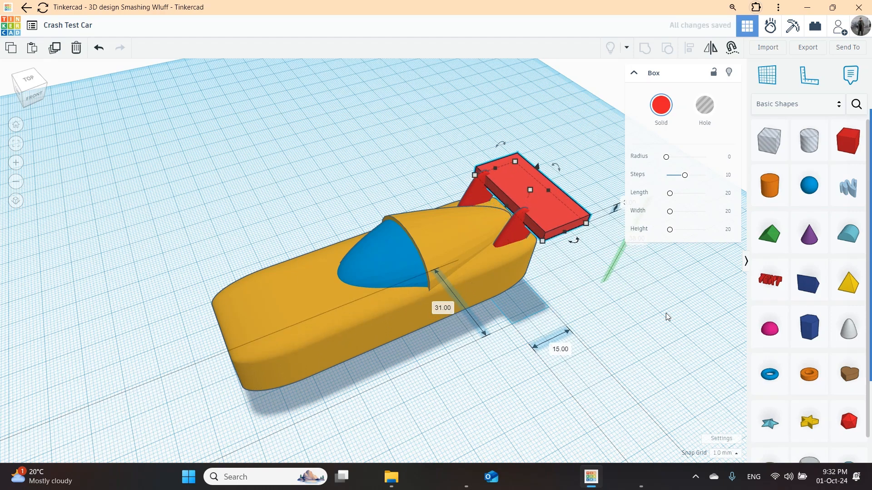
Step: Slide the plate forward so it rests across the tips of both fins as a rear wing
{"action": "key", "text": "Left"}
{"action": "key", "text": "Left"}
{"action": "key", "text": "Left"}
{"action": "key", "text": "Left"}
{"action": "key", "text": "Left"}
{"action": "key", "text": "Left"}
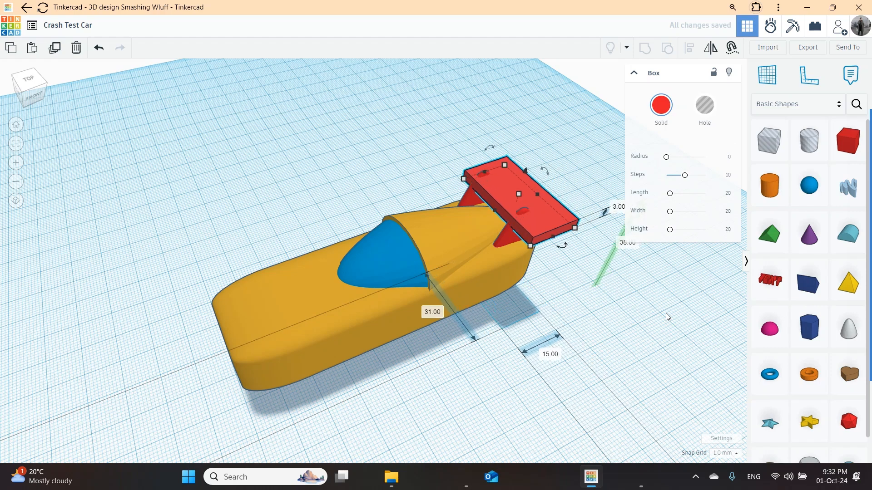
{"action": "key", "text": "Left"}
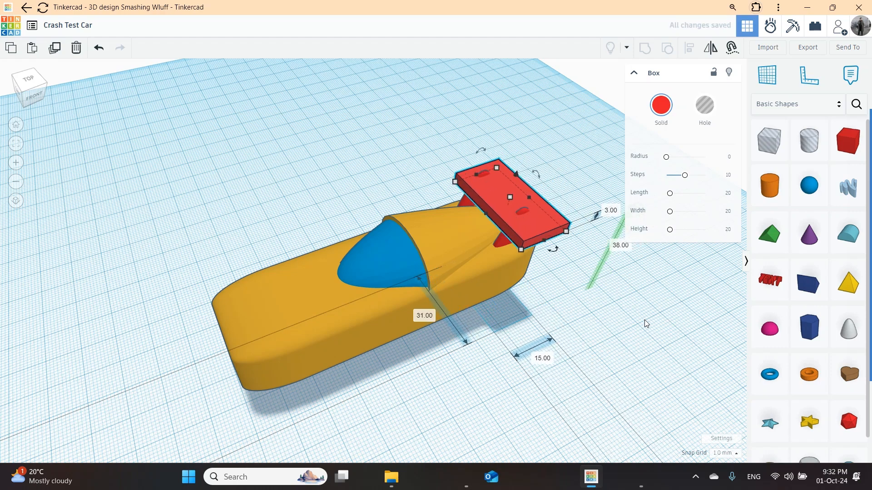
Step: Narrow the rear wing to 11 mm deep and round its corners with a radius of about 8.62
{"action": "left_click_drag", "start_coordinate": [487, 214], "coordinate": [499, 212]}
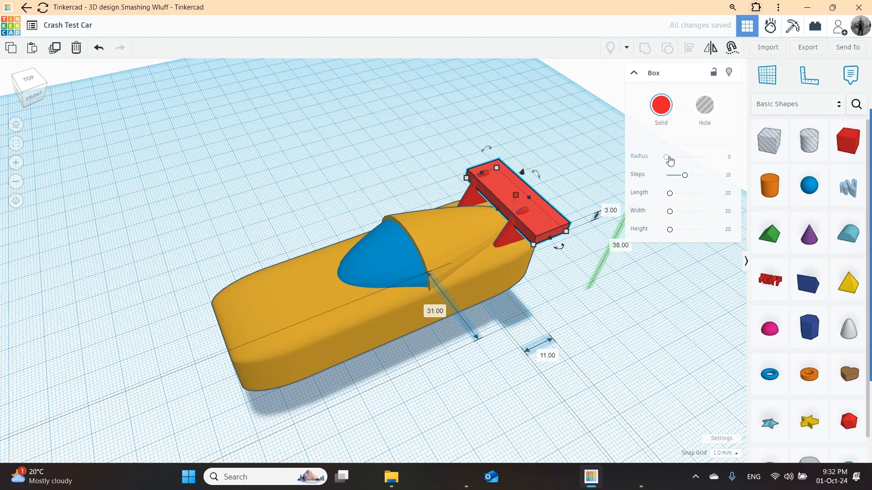
{"action": "mouse_move", "coordinate": [669, 159]}
{"action": "left_mouse_down"}
{"action": "mouse_move", "coordinate": [694, 159]}
{"action": "mouse_move", "coordinate": [683, 162]}
{"action": "left_mouse_up"}
{"action": "mouse_move", "coordinate": [616, 339]}
{"action": "right_mouse_down"}
{"action": "mouse_move", "coordinate": [631, 310]}
{"action": "mouse_move", "coordinate": [590, 319]}
{"action": "mouse_move", "coordinate": [610, 347]}
{"action": "right_mouse_up"}
{"action": "left_click", "coordinate": [547, 138]}
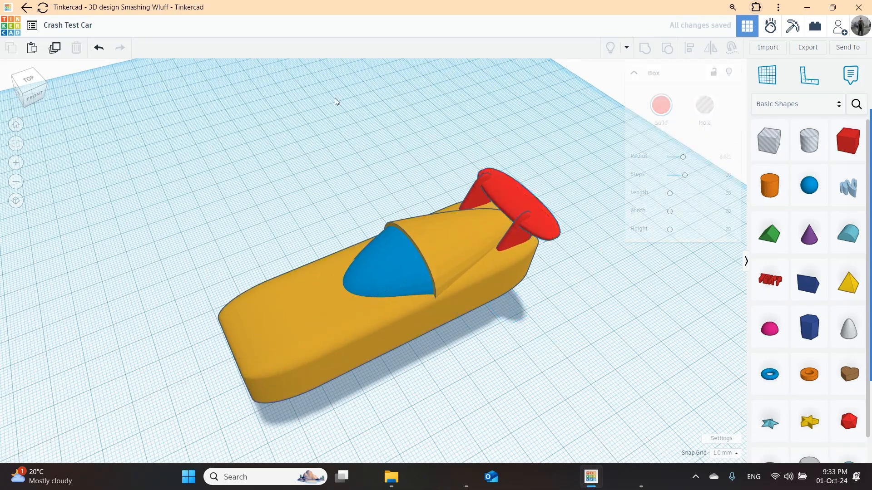
Step: Select all the car's parts and align them centrally across the car's width
{"action": "left_click_drag", "start_coordinate": [286, 124], "coordinate": [576, 295]}
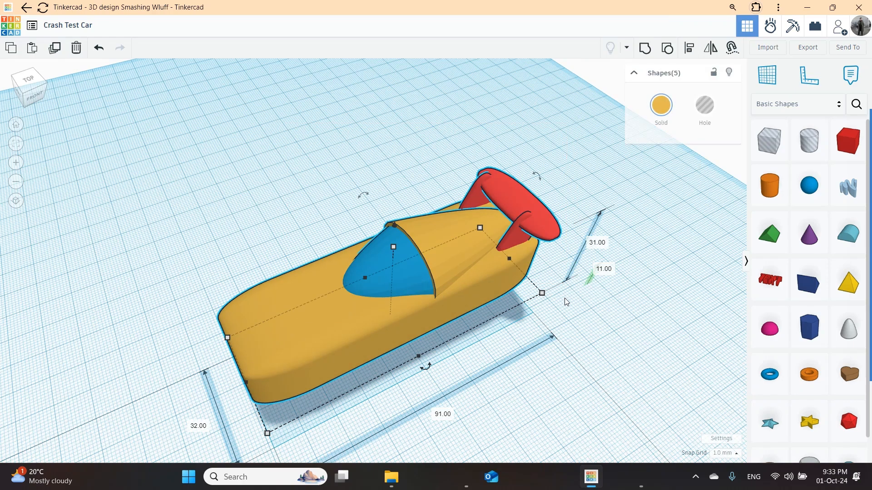
{"action": "left_click", "coordinate": [688, 50]}
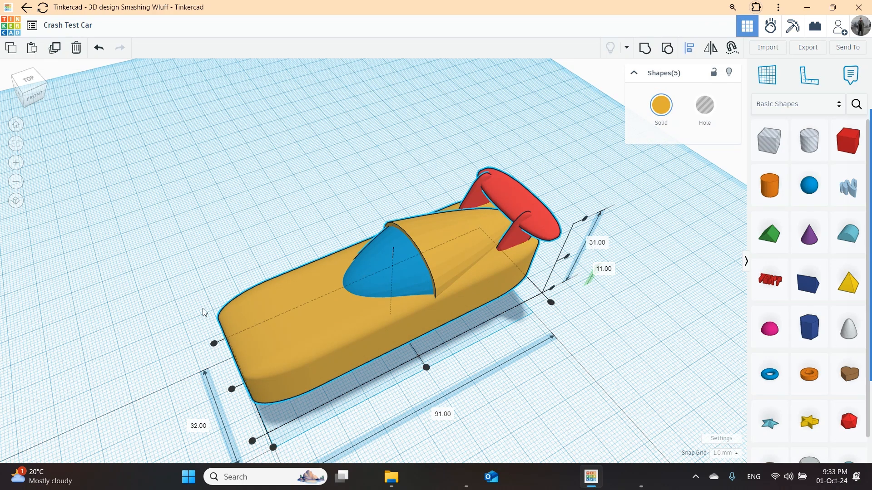
{"action": "left_click", "coordinate": [231, 389]}
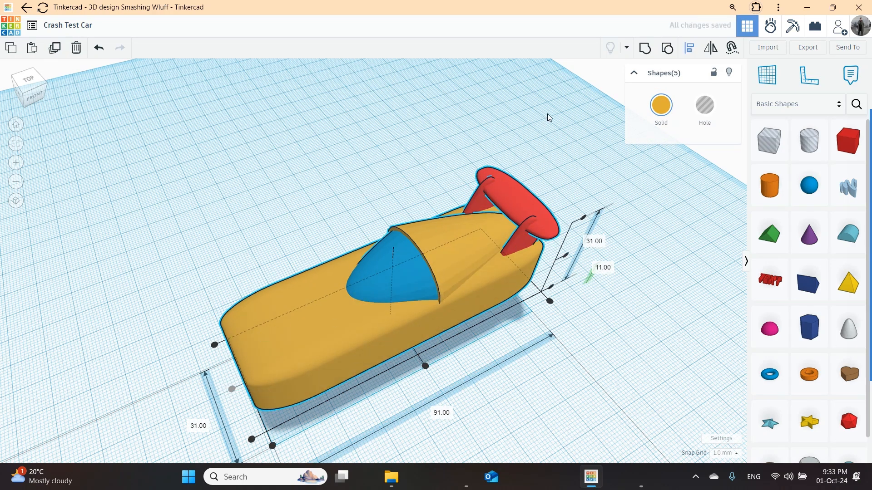
{"action": "left_click", "coordinate": [534, 155]}
{"action": "right_click_drag", "start_coordinate": [534, 155], "coordinate": [509, 133]}
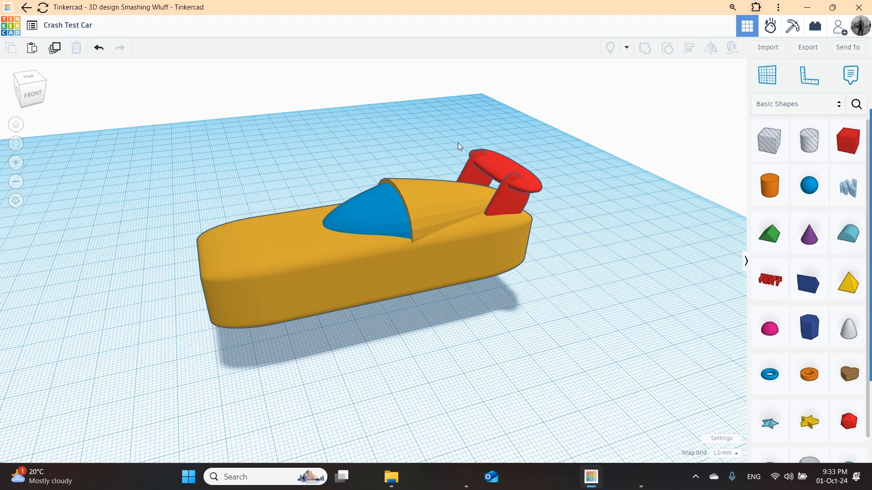
{"action": "left_click_drag", "start_coordinate": [454, 134], "coordinate": [551, 271]}
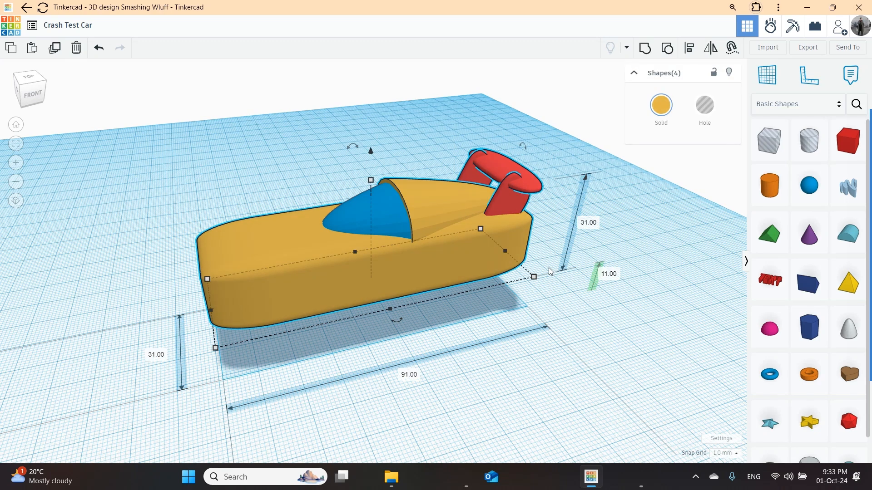
{"action": "left_click", "coordinate": [661, 105]}
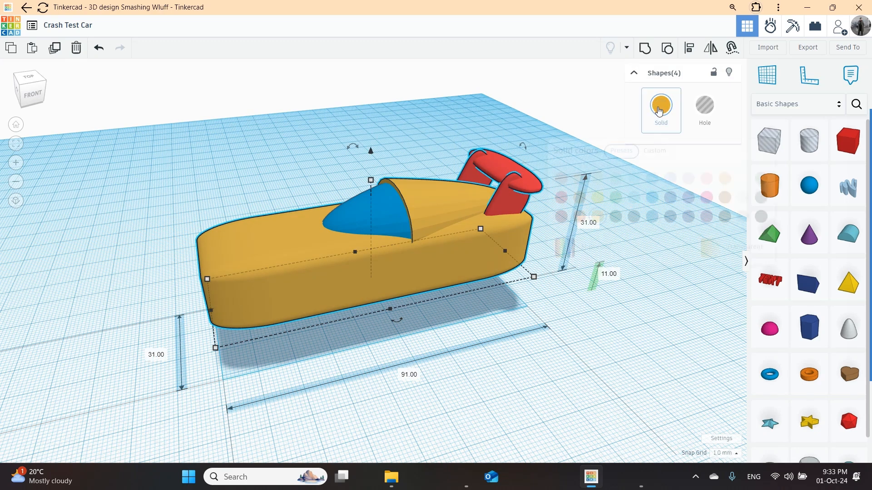
{"action": "left_click", "coordinate": [471, 126]}
Step: Colour the rear wing the same golden yellow as the body
{"action": "left_click", "coordinate": [490, 173]}
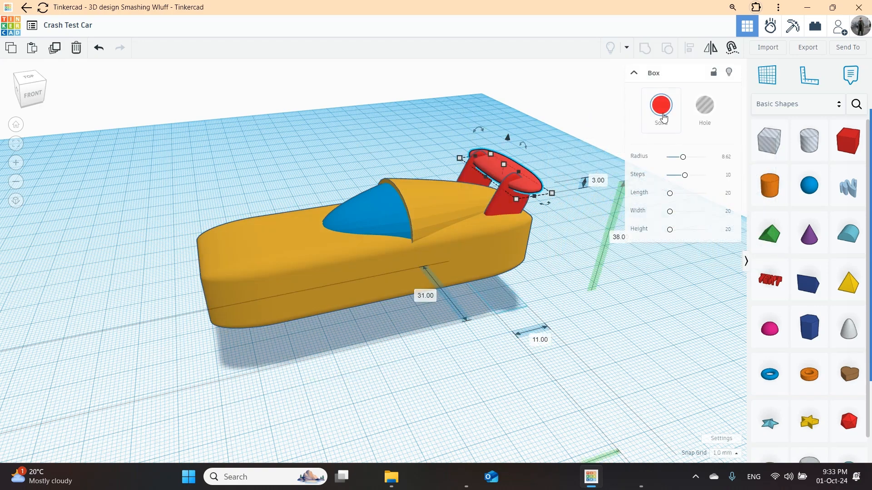
{"action": "left_click", "coordinate": [661, 105]}
{"action": "left_click", "coordinate": [599, 222]}
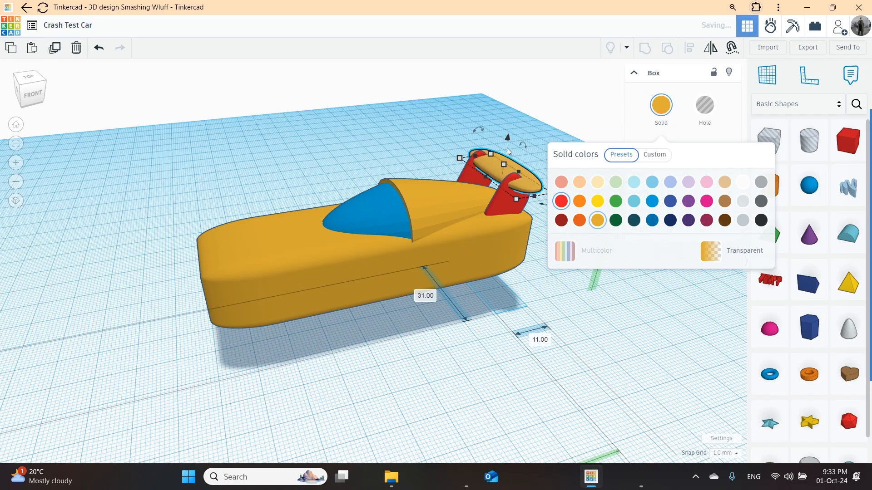
{"action": "left_click", "coordinate": [413, 132]}
Step: Place a box on the car's front face and resize it to about 16.97 mm wide, 11 mm high and 1 mm thick
{"action": "right_click_drag", "start_coordinate": [555, 288], "coordinate": [576, 292]}
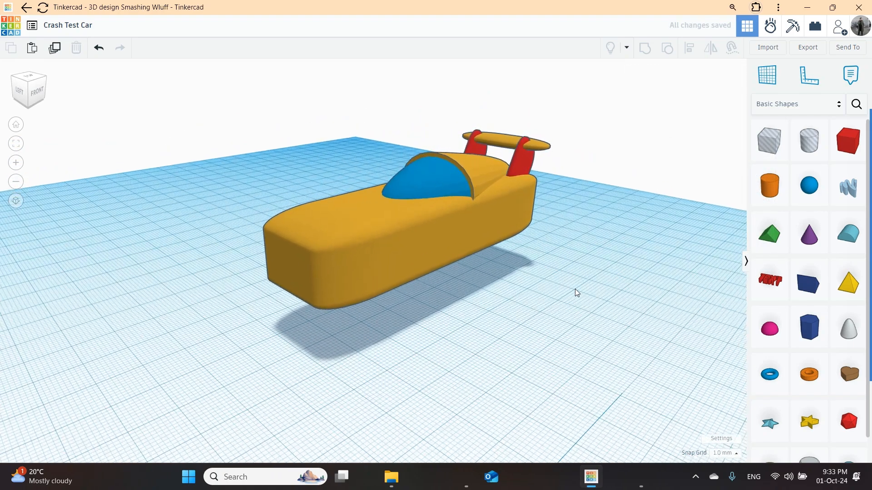
{"action": "right_click_drag", "start_coordinate": [386, 321], "coordinate": [417, 327]}
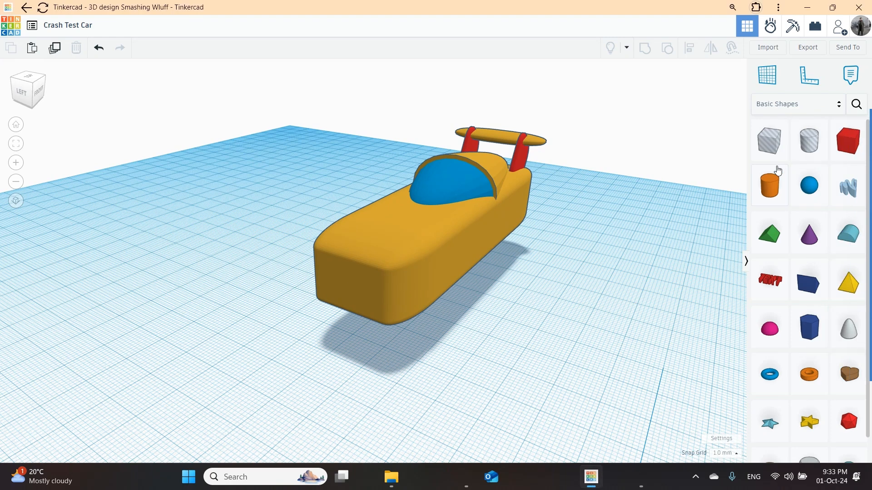
{"action": "left_click_drag", "start_coordinate": [775, 180], "coordinate": [327, 302]}
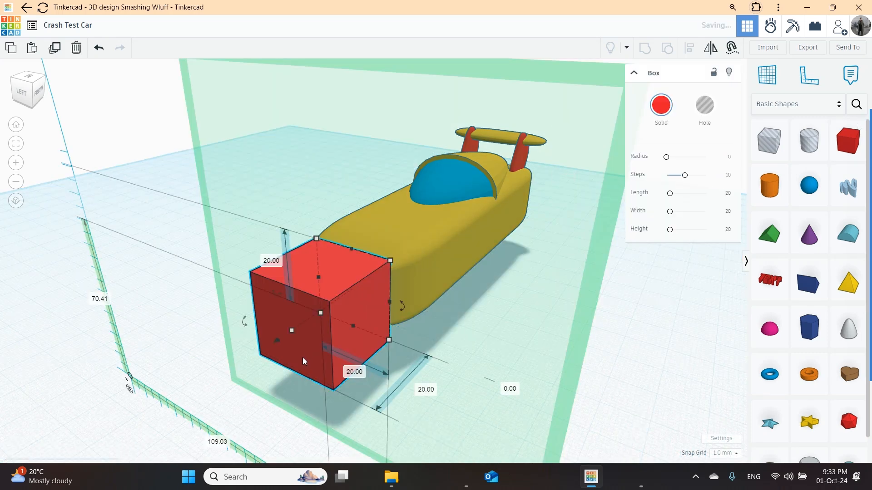
{"action": "left_click_drag", "start_coordinate": [291, 331], "coordinate": [349, 291]}
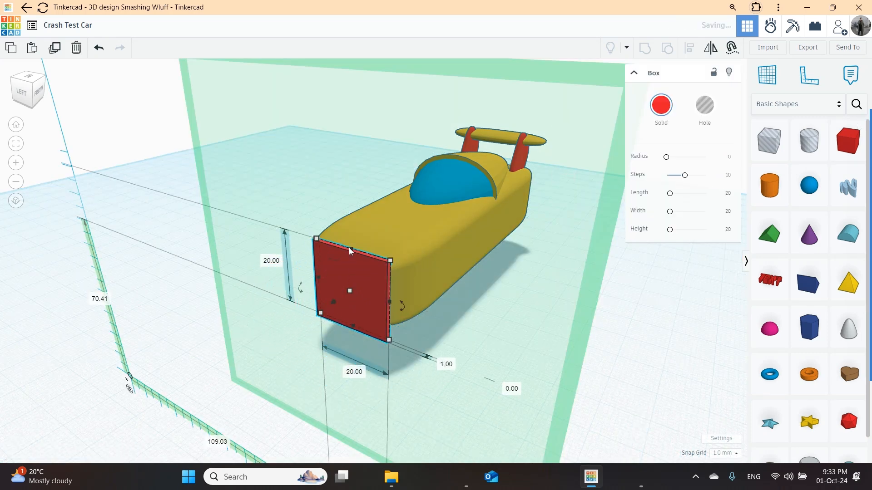
{"action": "left_click_drag", "start_coordinate": [352, 249], "coordinate": [351, 268]}
{"action": "left_click_drag", "start_coordinate": [355, 328], "coordinate": [380, 301]}
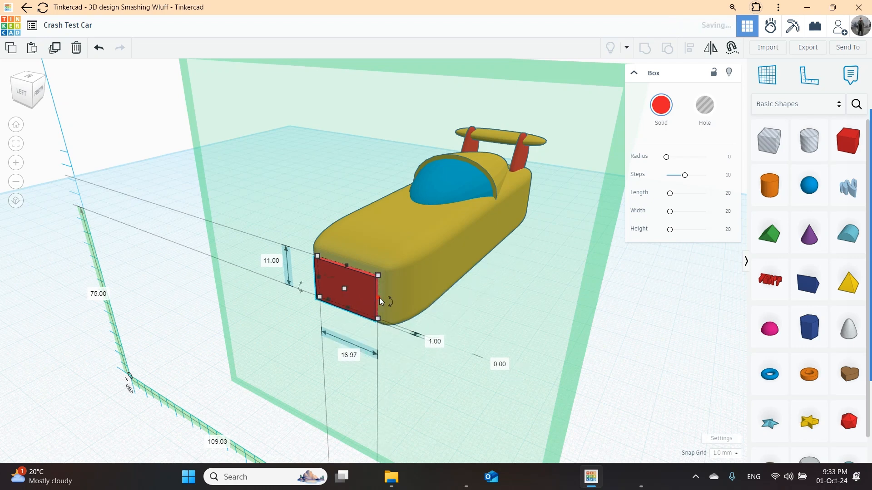
Step: Round the front panel's corners with a radius of about 4.25 and colour it dark grey
{"action": "right_click_drag", "start_coordinate": [389, 301], "coordinate": [472, 345]}
{"action": "mouse_move", "coordinate": [666, 159]}
{"action": "left_mouse_down"}
{"action": "mouse_move", "coordinate": [687, 163]}
{"action": "mouse_move", "coordinate": [675, 161]}
{"action": "left_mouse_up"}
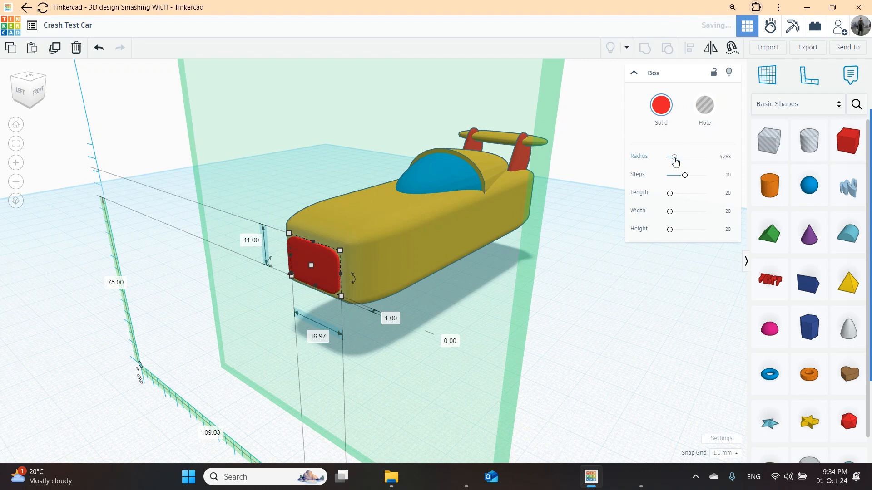
{"action": "left_click", "coordinate": [661, 107]}
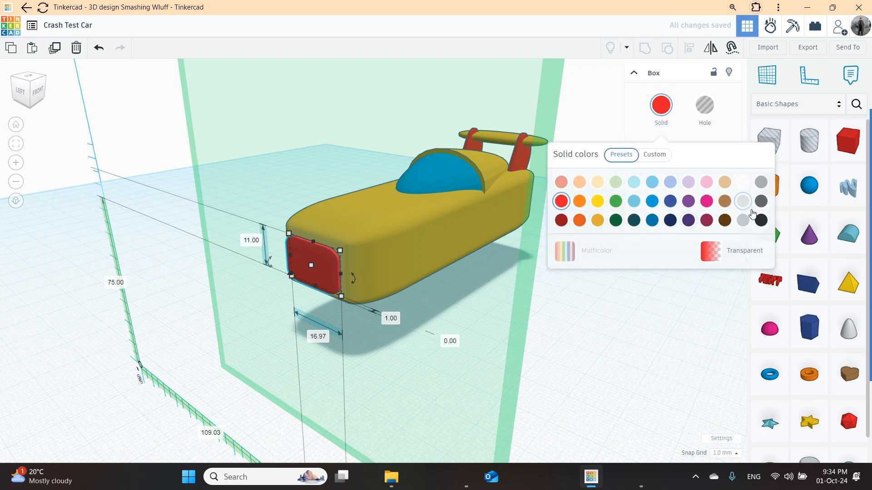
{"action": "left_click", "coordinate": [761, 201]}
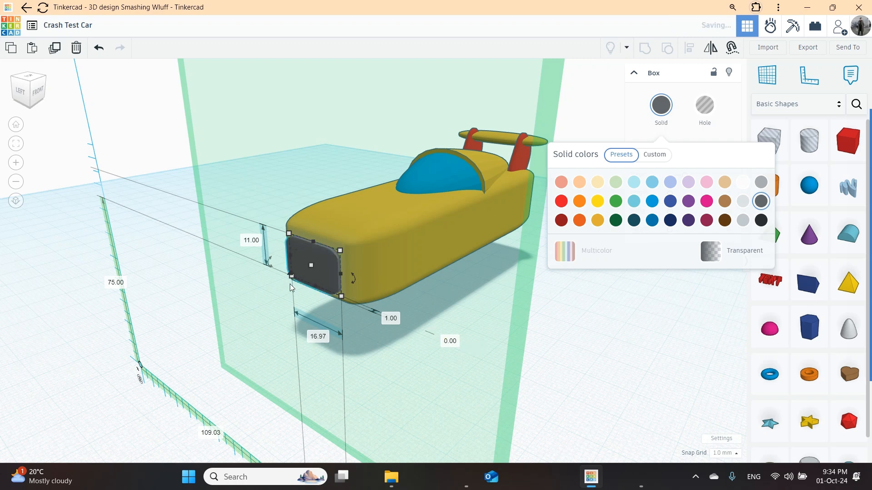
{"action": "left_click", "coordinate": [614, 372]}
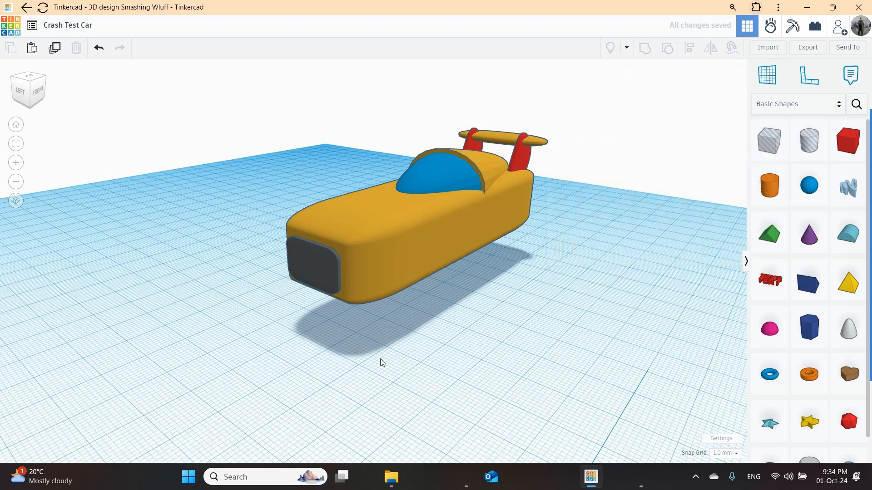
Step: Thicken the dark grey front panel outward to 3 mm
{"action": "scroll", "coordinate": [443, 322], "scroll_direction": "up", "scroll_amount": 2}
{"action": "right_click_drag", "start_coordinate": [421, 326], "coordinate": [228, 266]}
{"action": "left_click", "coordinate": [243, 260]}
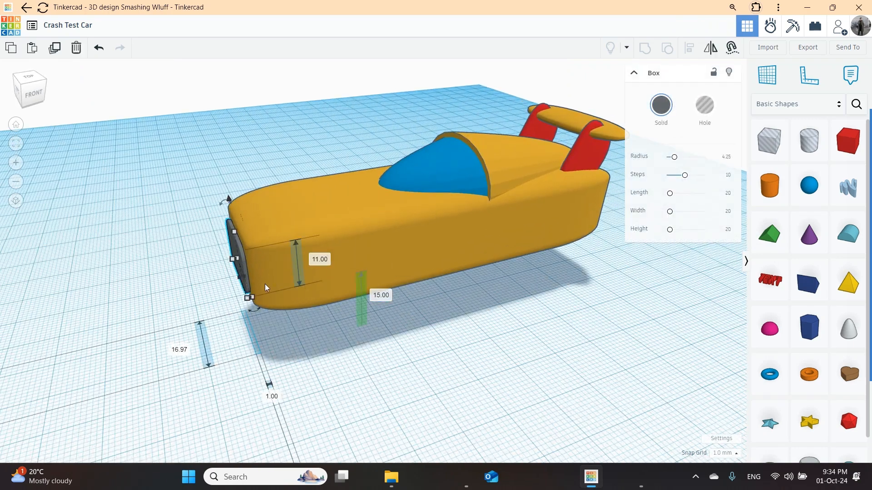
{"action": "left_click_drag", "start_coordinate": [241, 285], "coordinate": [232, 282]}
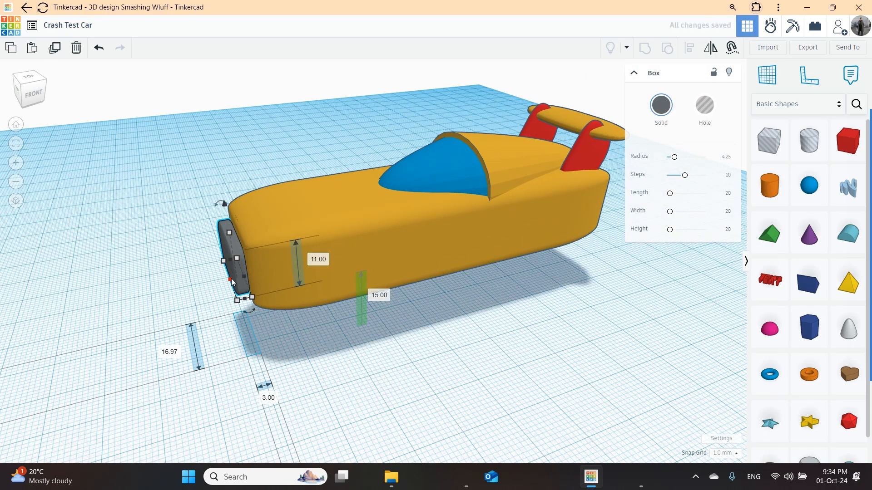
Step: Nudge the dark grey front panel back into the car's nose so it sits nearly flush with the body
{"action": "key", "text": "ctrl+Down"}
{"action": "key", "text": "ctrl+Up"}
{"action": "key", "text": "ctrl+Up"}
{"action": "key", "text": "Down"}
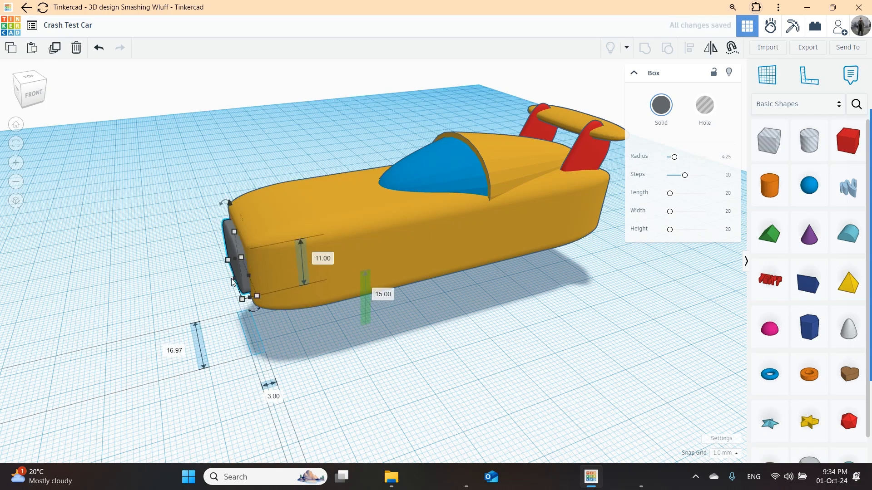
{"action": "key", "text": "Up"}
{"action": "key", "text": "Up"}
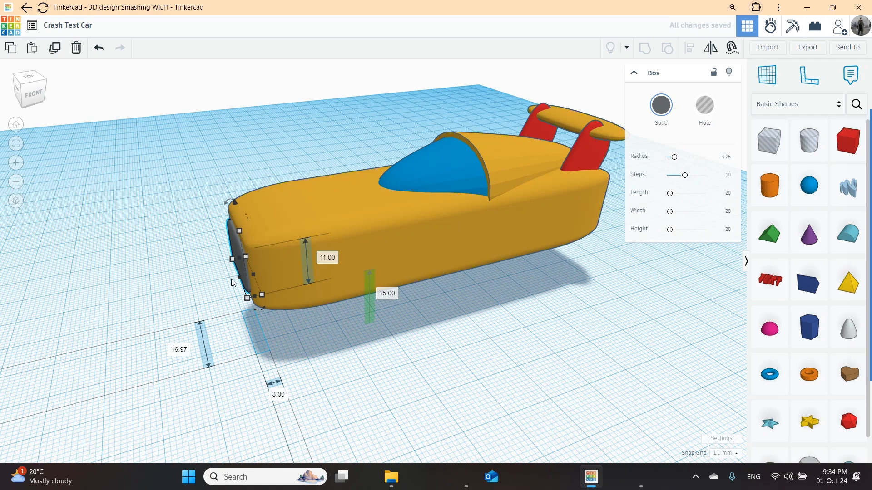
Step: Increase the front panel's height to 12 mm by raising its upper edge
{"action": "left_click", "coordinate": [294, 380]}
{"action": "right_click_drag", "start_coordinate": [295, 381], "coordinate": [391, 365]}
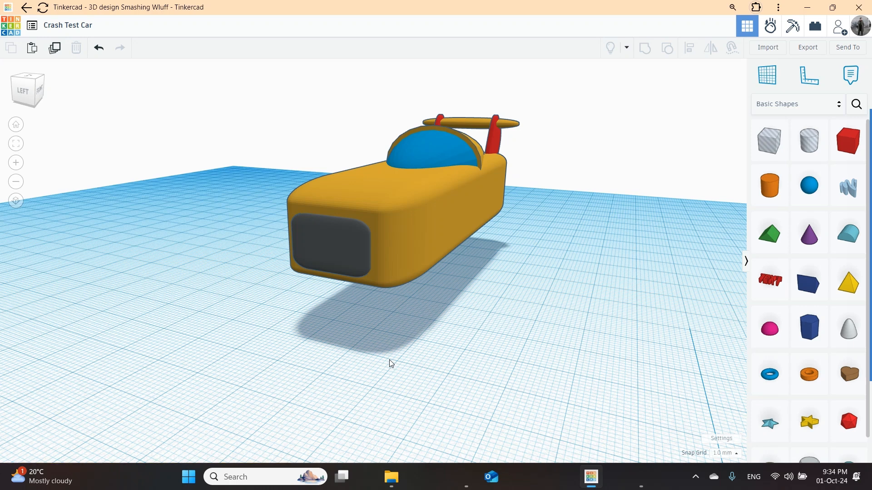
{"action": "left_click", "coordinate": [326, 250]}
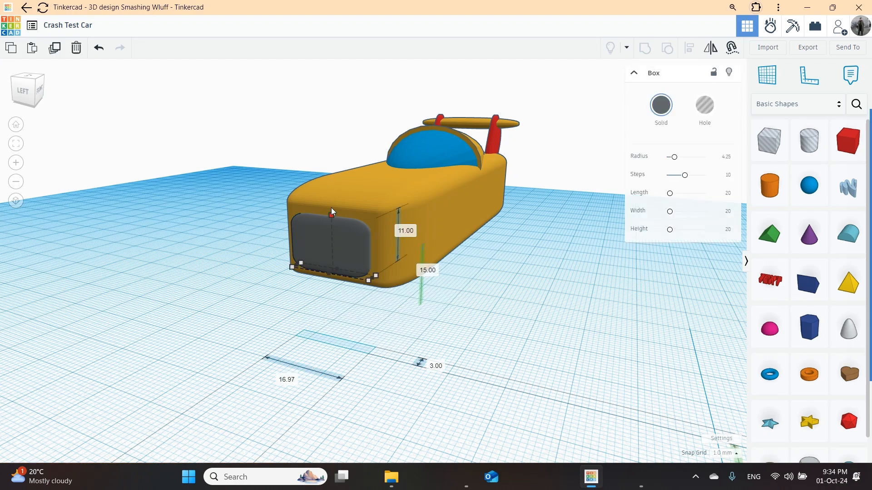
{"action": "left_click_drag", "start_coordinate": [331, 213], "coordinate": [331, 209]}
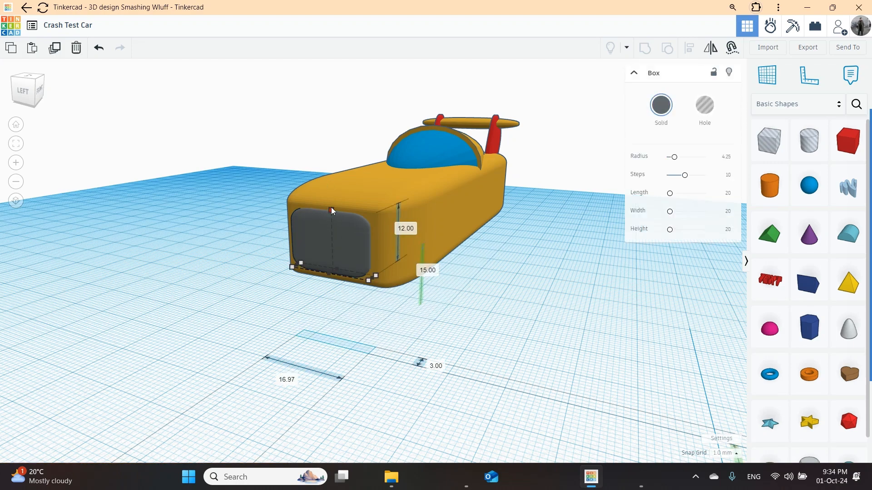
Step: Place a farm fence segment from the Structures & Scenery shapes on the workplane in front of the car
{"action": "left_click", "coordinate": [774, 106]}
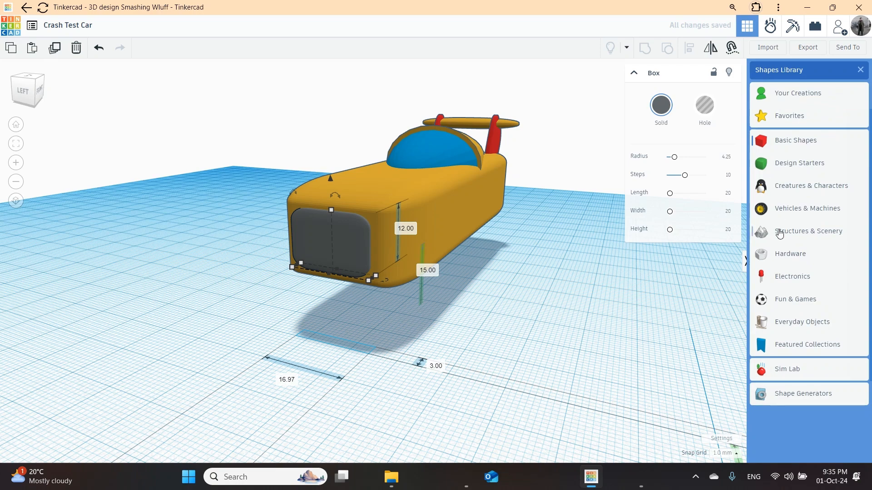
{"action": "left_click", "coordinate": [779, 233]}
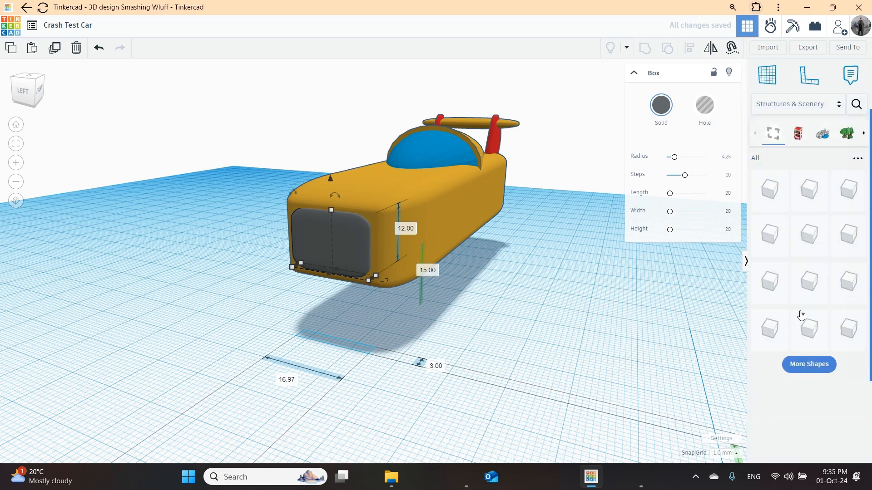
{"action": "left_click", "coordinate": [813, 365]}
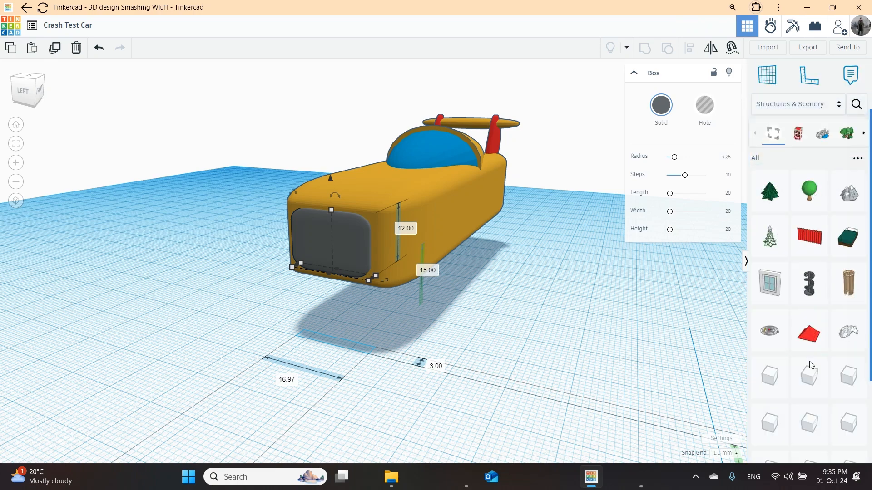
{"action": "scroll", "coordinate": [820, 350], "scroll_direction": "down", "scroll_amount": 2}
{"action": "scroll", "coordinate": [822, 343], "scroll_direction": "down", "scroll_amount": 2}
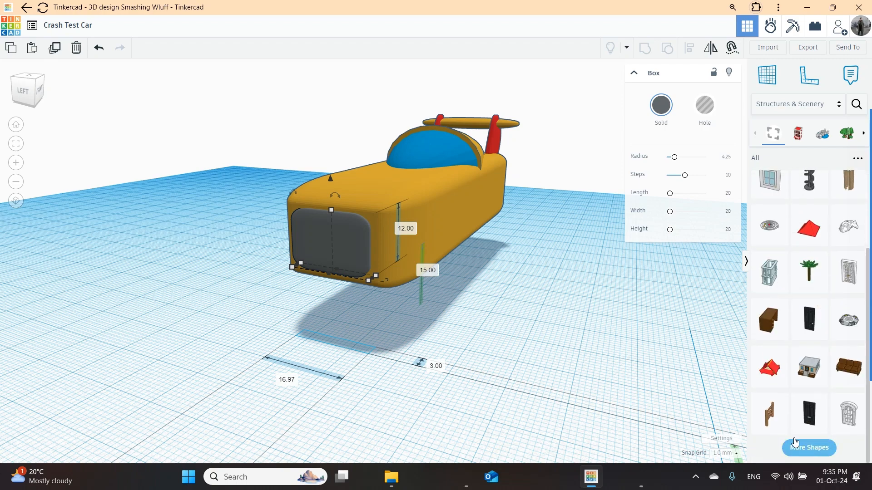
{"action": "left_click_drag", "start_coordinate": [774, 422], "coordinate": [312, 396]}
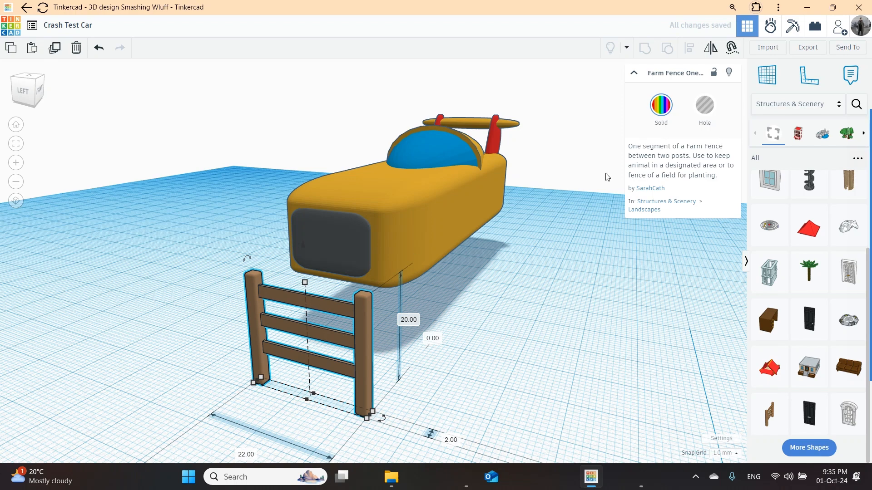
Step: Colour the fence segment dark grey and the car's front panel light grey
{"action": "left_click", "coordinate": [660, 106]}
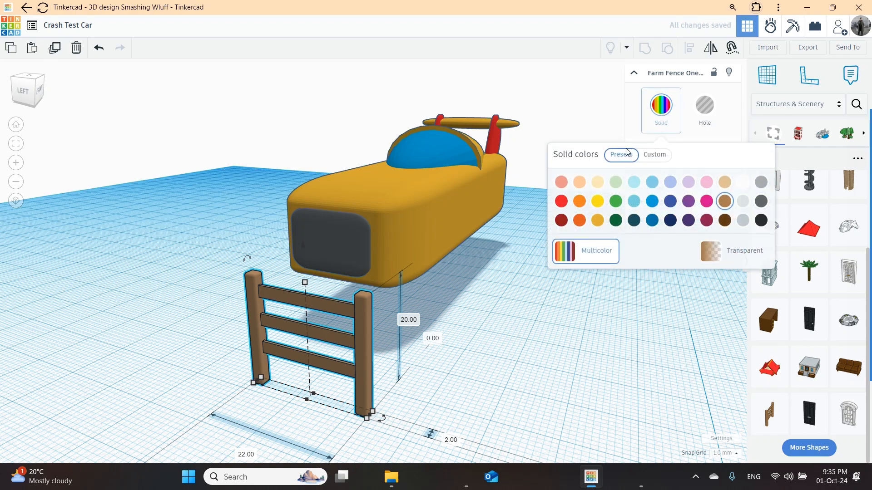
{"action": "left_click", "coordinate": [761, 201]}
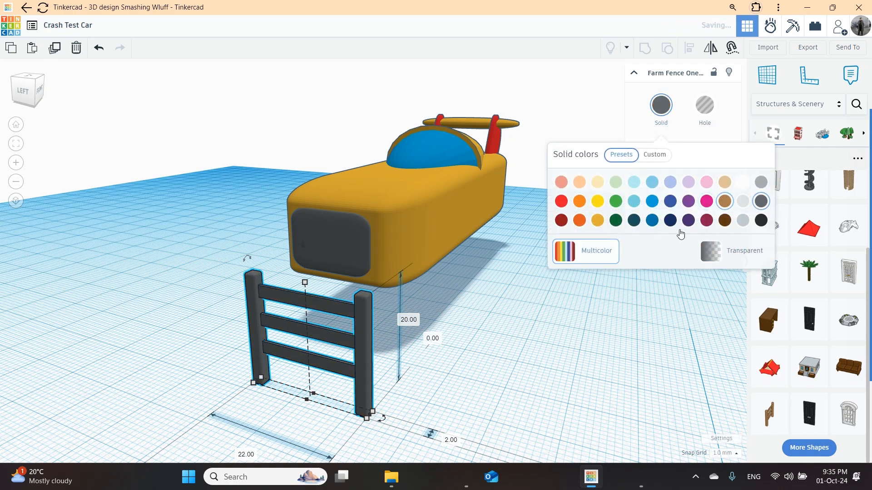
{"action": "left_click", "coordinate": [331, 255]}
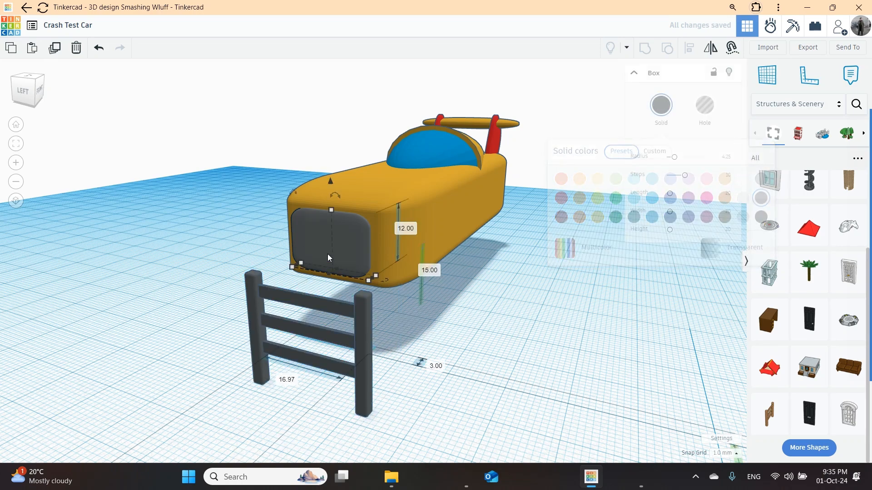
{"action": "left_click", "coordinate": [664, 109]}
{"action": "left_click", "coordinate": [761, 182]}
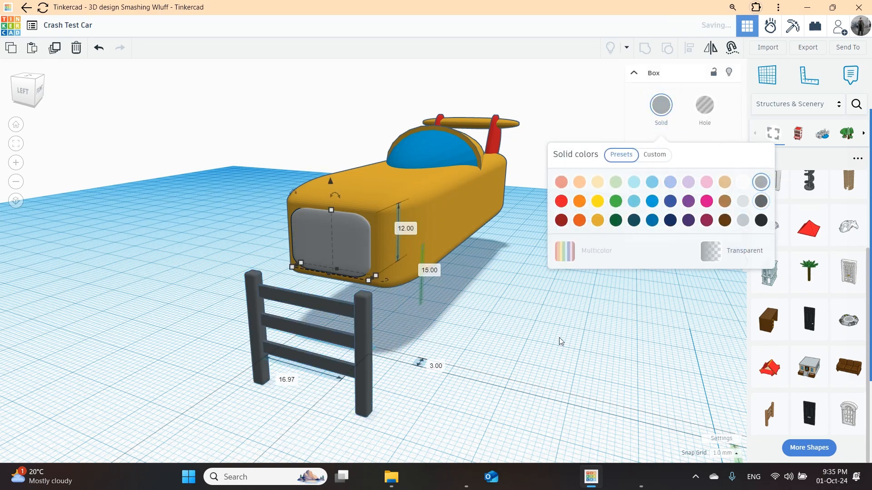
Step: Shrink the fence segment to 13 mm high and 14 mm wide, keeping it 2 mm thick
{"action": "left_click", "coordinate": [520, 367]}
{"action": "right_click_drag", "start_coordinate": [520, 367], "coordinate": [475, 380]}
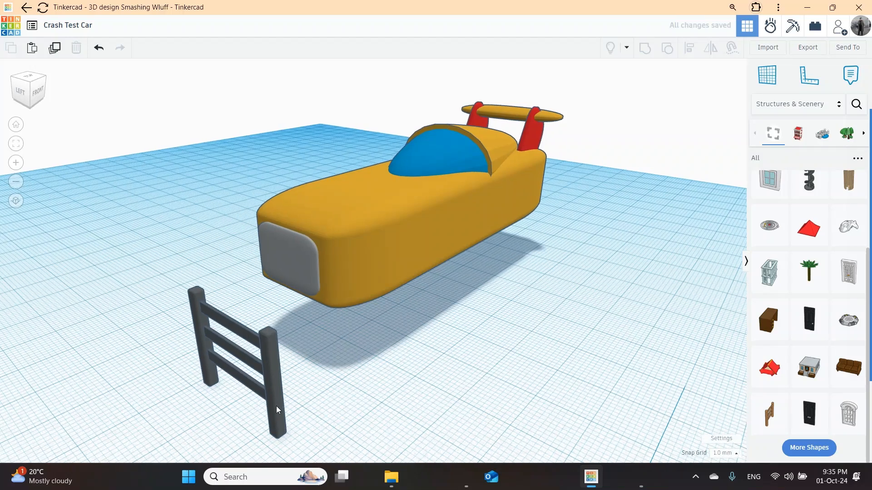
{"action": "left_click", "coordinate": [275, 380]}
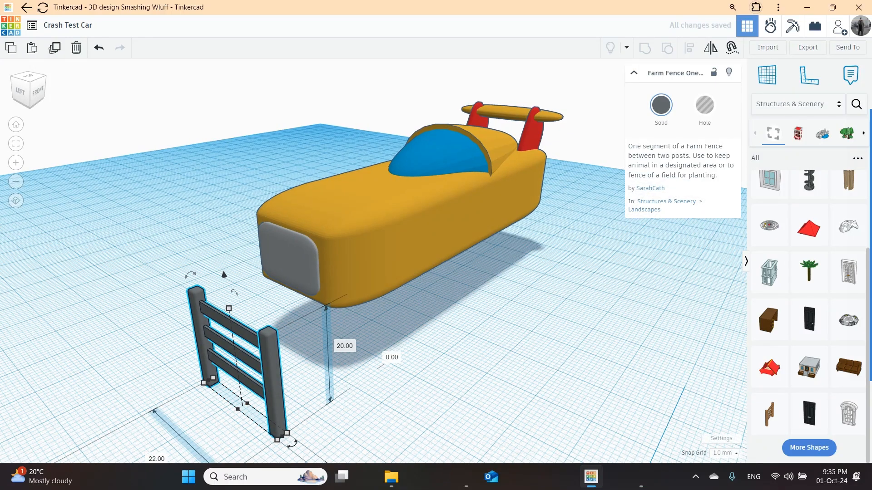
{"action": "left_click_drag", "start_coordinate": [228, 308], "coordinate": [257, 387]}
{"action": "left_click_drag", "start_coordinate": [280, 439], "coordinate": [257, 416]}
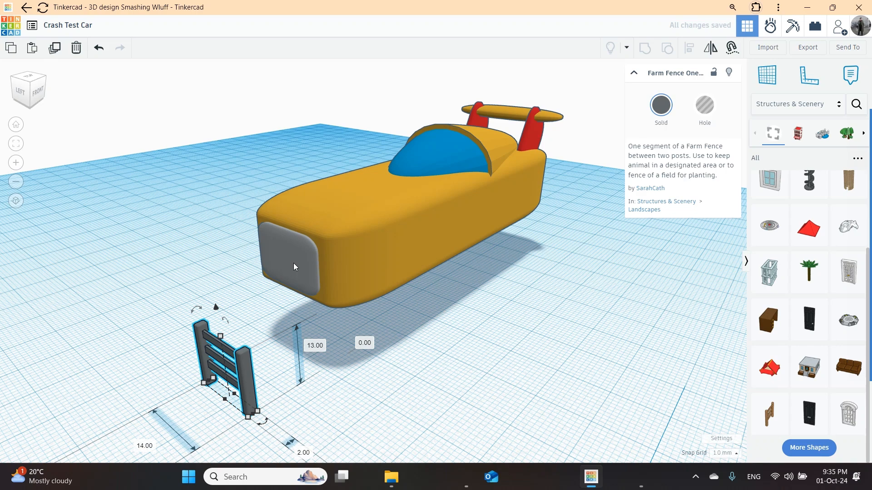
Step: Align the fence segment and the front panel on their centres across the car's width
{"action": "left_click", "coordinate": [422, 315]}
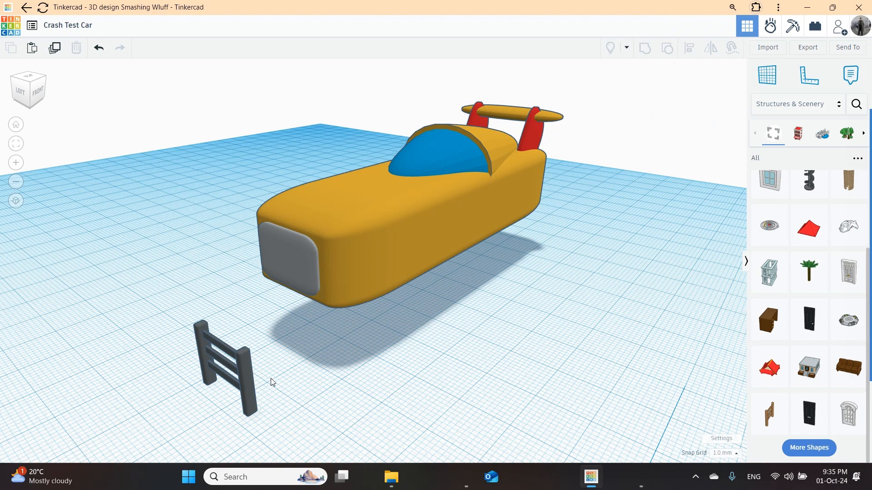
{"action": "left_click", "coordinate": [246, 372]}
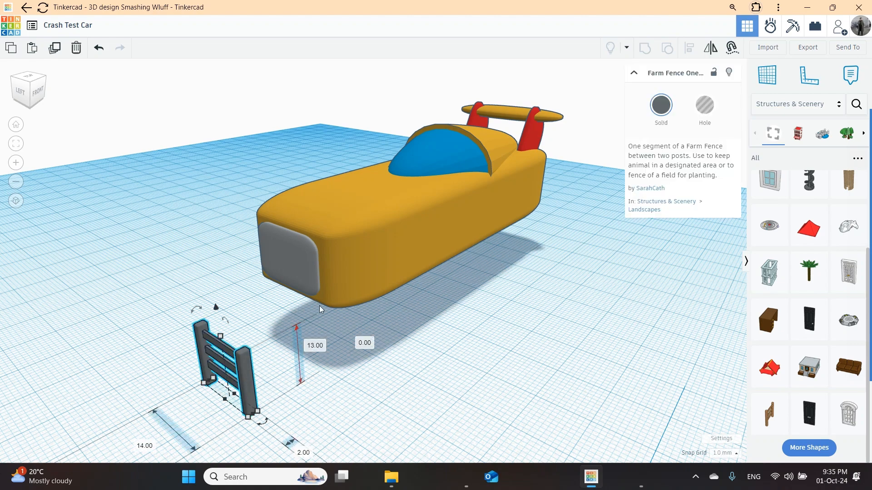
{"action": "left_click", "coordinate": [290, 271], "text": "shift"}
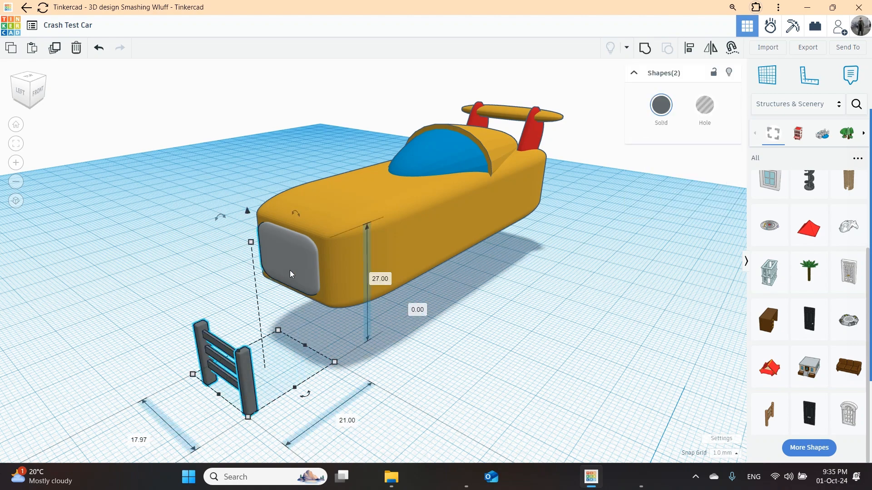
{"action": "left_click", "coordinate": [689, 48]}
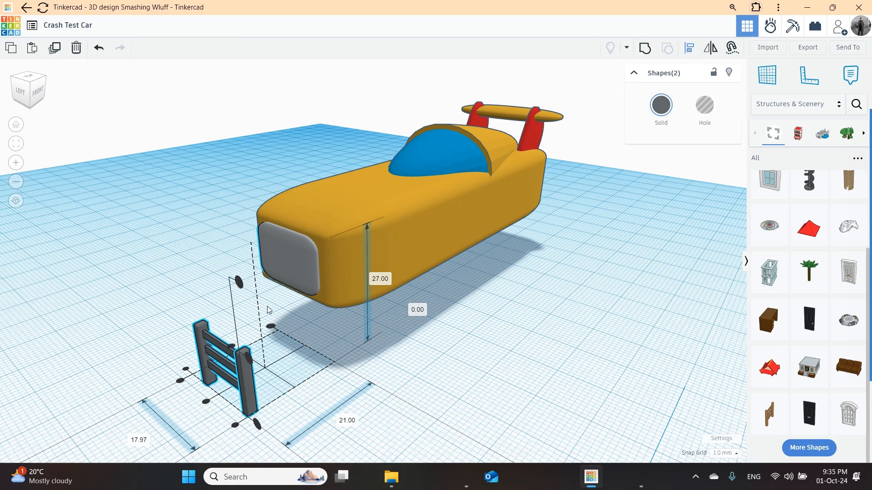
{"action": "left_click", "coordinate": [204, 402]}
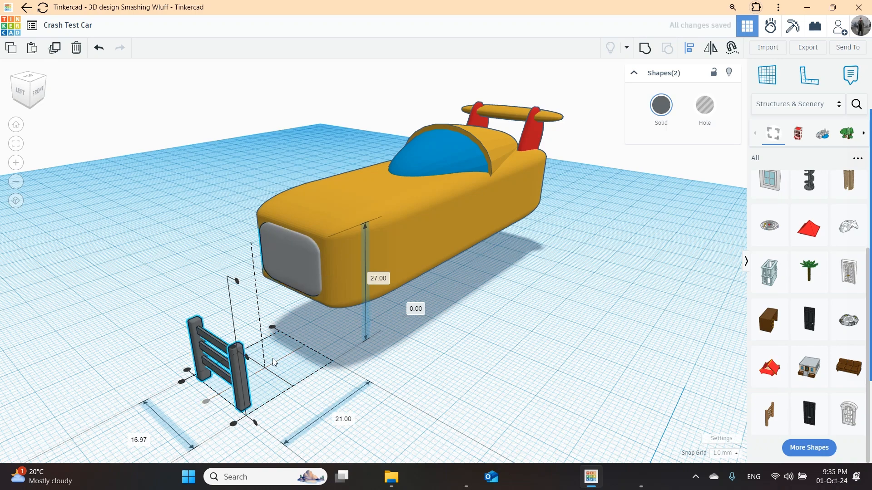
Step: Try centring the fence and front panel on each other in height and along the car's length, and undo both alignments
{"action": "left_click", "coordinate": [247, 360]}
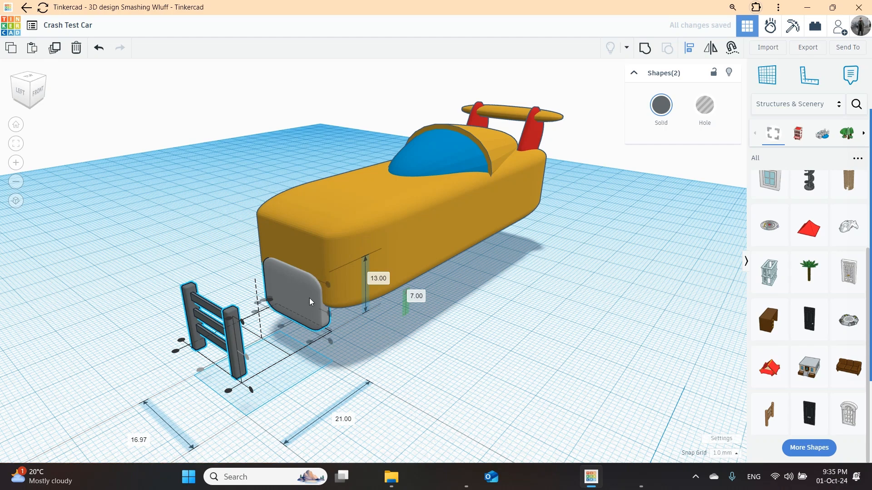
{"action": "right_click_drag", "start_coordinate": [303, 387], "coordinate": [210, 311]}
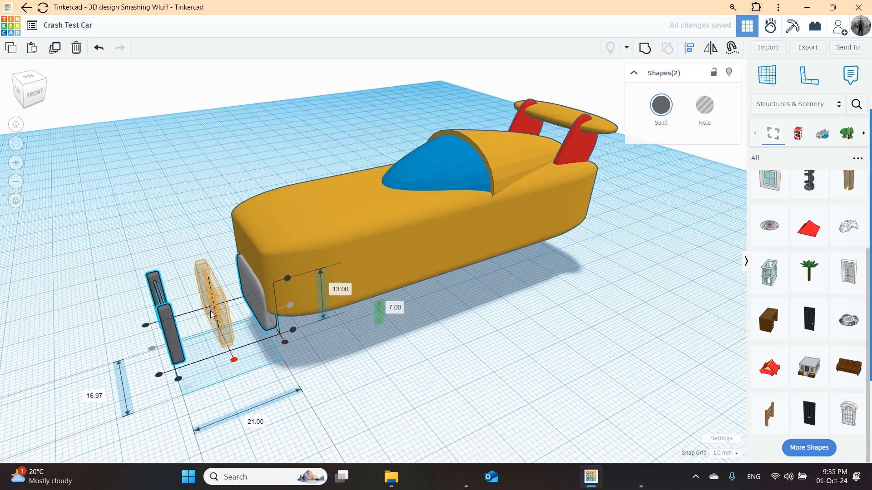
{"action": "left_click", "coordinate": [234, 360]}
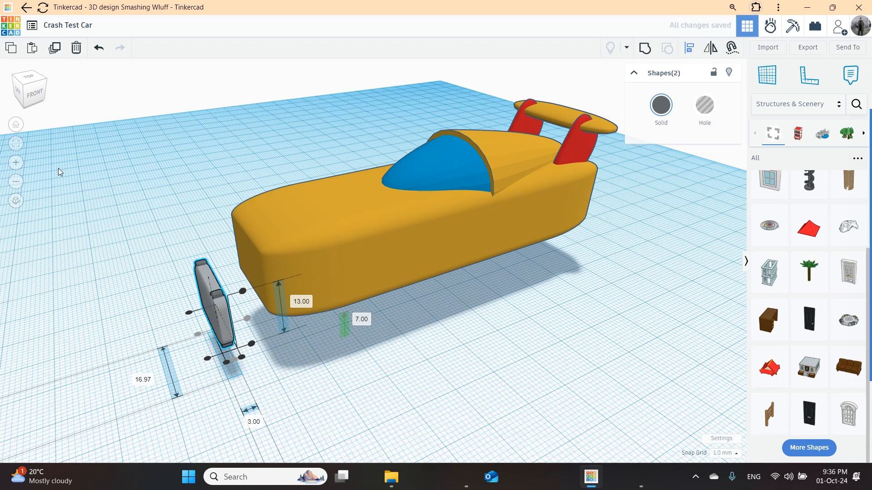
{"action": "left_click", "coordinate": [100, 48]}
{"action": "left_click", "coordinate": [99, 48]}
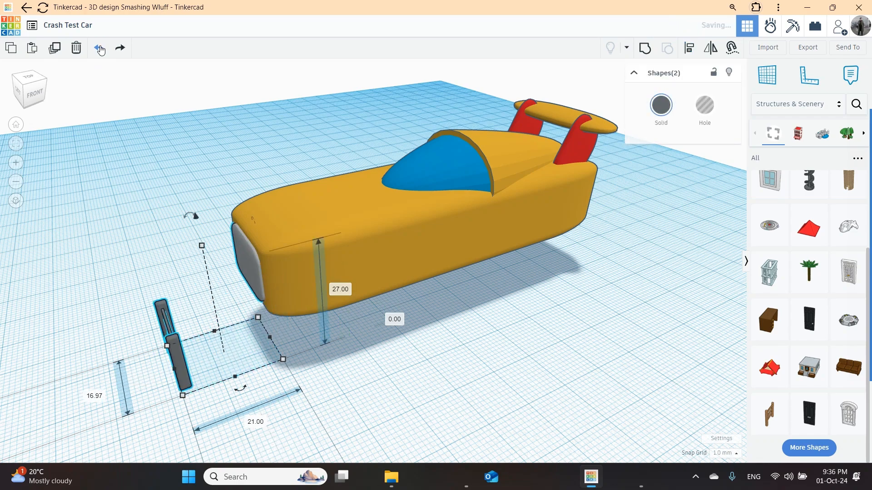
Step: Align the fence segment to the front panel's vertical centre, using the panel as the fixed reference
{"action": "left_click", "coordinate": [156, 276]}
{"action": "right_click_drag", "start_coordinate": [155, 276], "coordinate": [301, 412]}
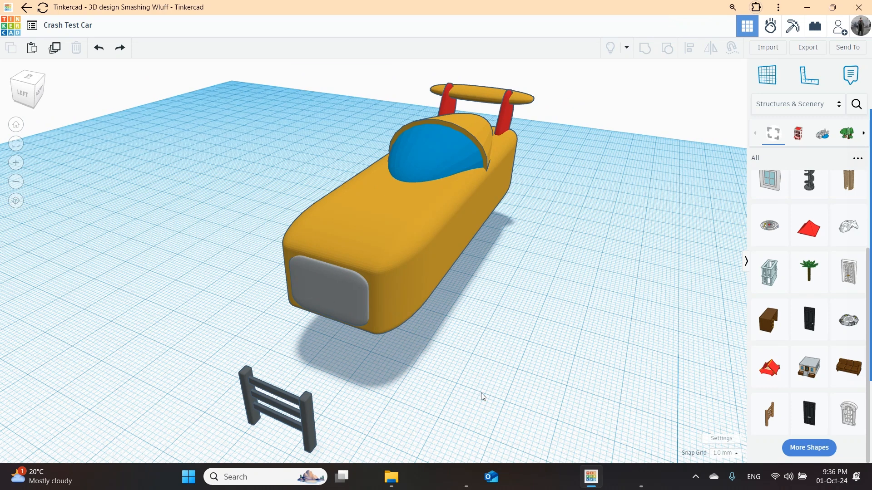
{"action": "scroll", "coordinate": [465, 383], "scroll_direction": "up", "scroll_amount": 4}
{"action": "middle_click_drag", "start_coordinate": [465, 384], "coordinate": [492, 350]}
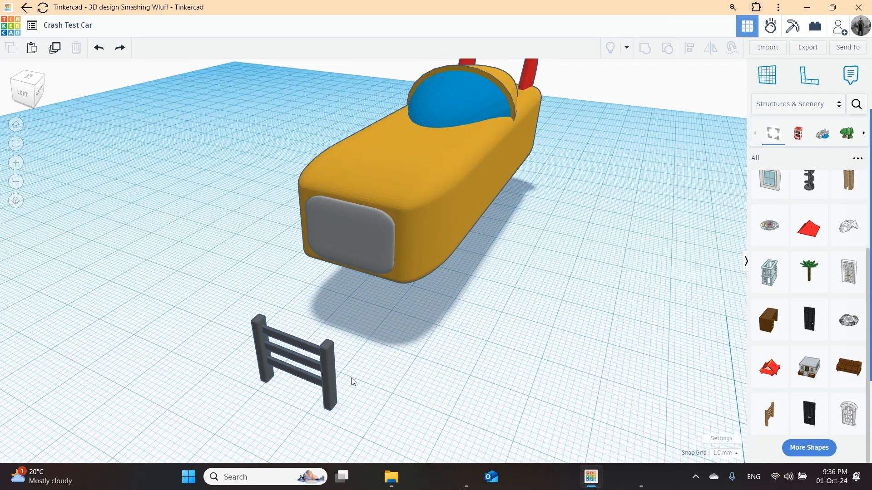
{"action": "left_click", "coordinate": [327, 367]}
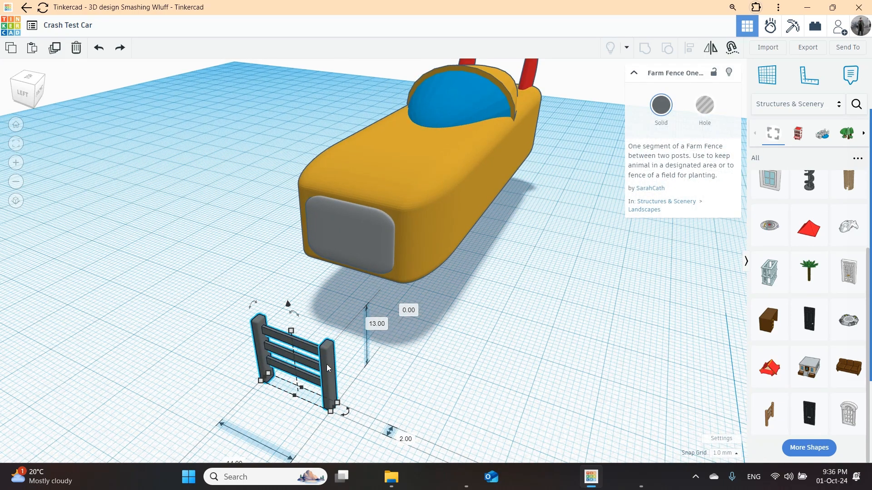
{"action": "left_click", "coordinate": [429, 390]}
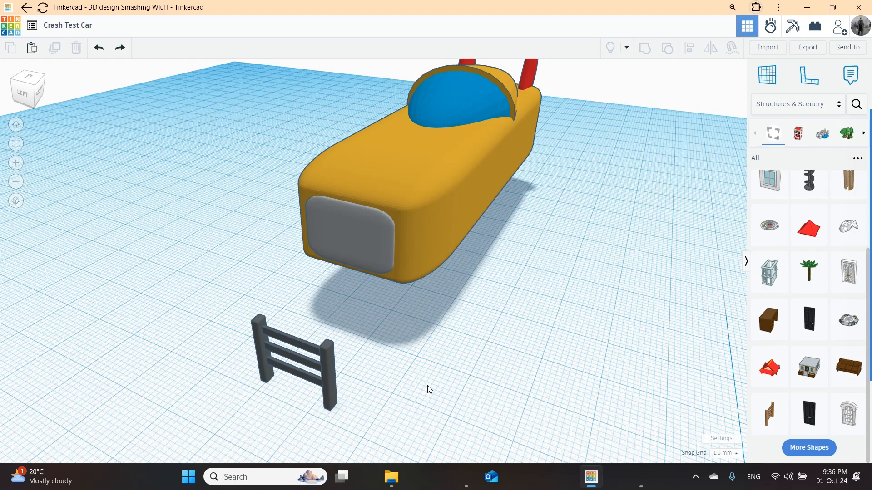
{"action": "left_click", "coordinate": [328, 366]}
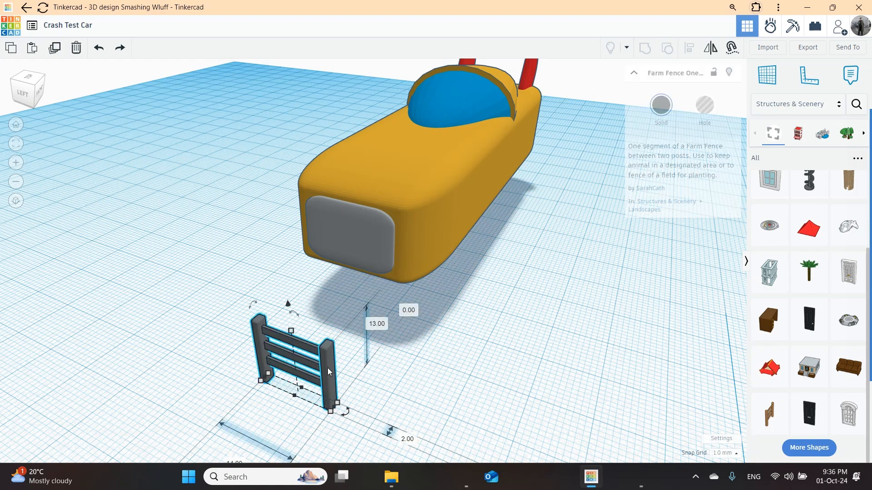
{"action": "left_click", "coordinate": [343, 238], "text": "shift"}
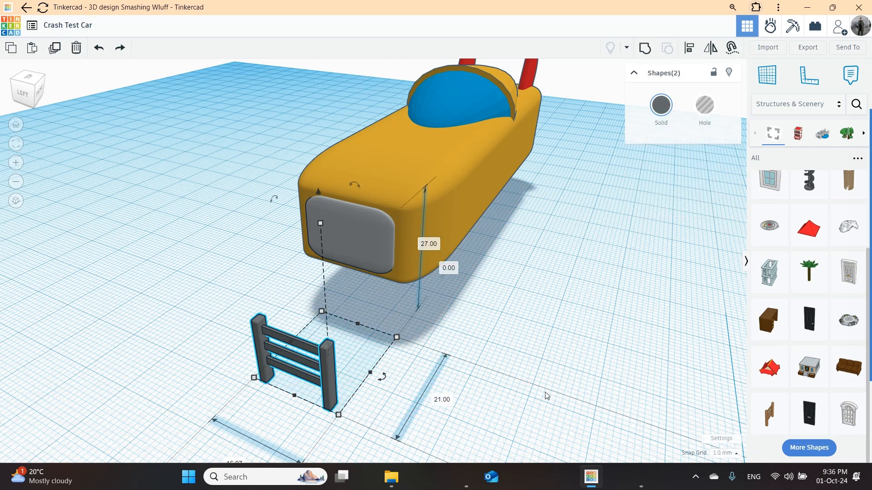
{"action": "left_click", "coordinate": [687, 48]}
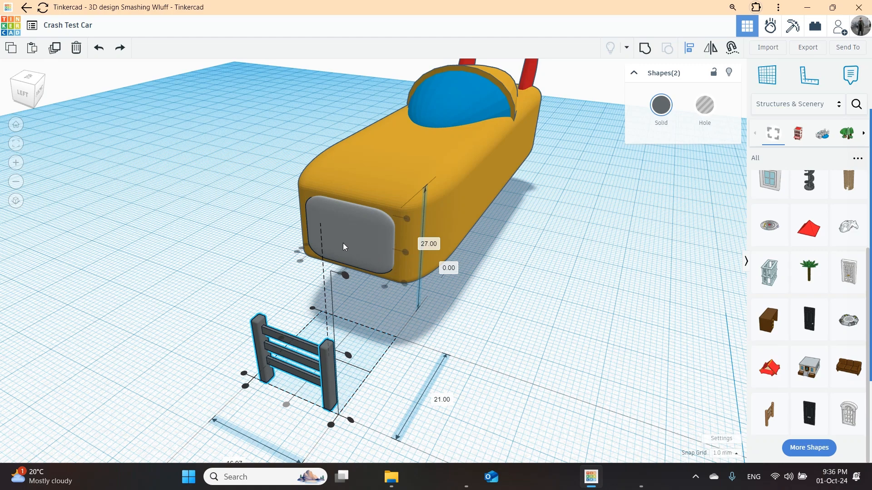
{"action": "left_click", "coordinate": [358, 233]}
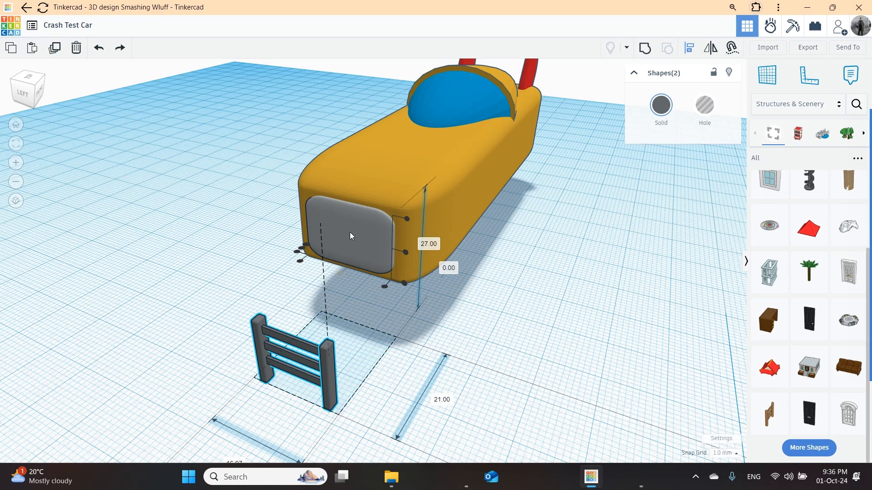
{"action": "left_click", "coordinate": [405, 251]}
{"action": "right_click_drag", "start_coordinate": [444, 372], "coordinate": [290, 281]}
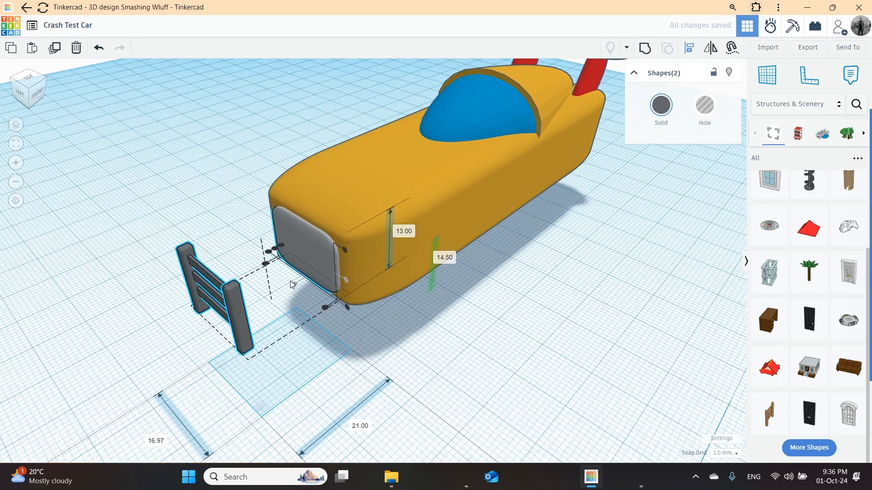
Step: Align the fence segment with the front panel's centre along the car's length, keeping the panel as the fixed reference
{"action": "left_click", "coordinate": [271, 251]}
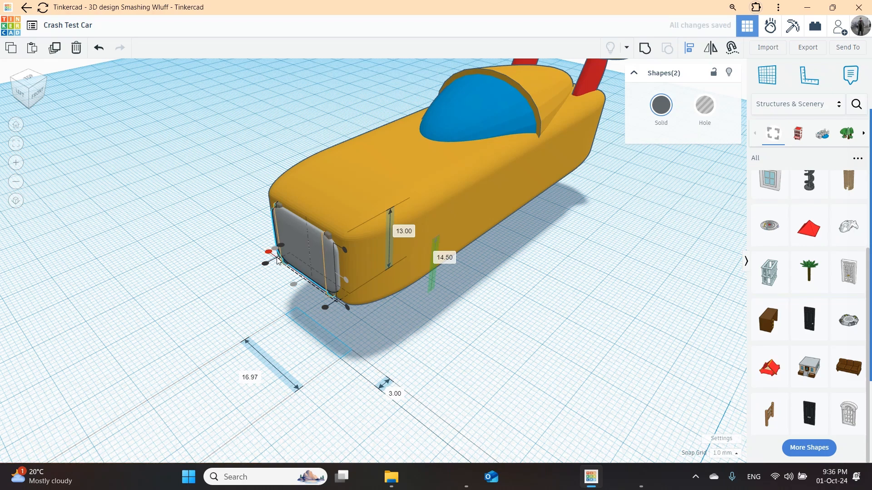
{"action": "left_click", "coordinate": [271, 252]}
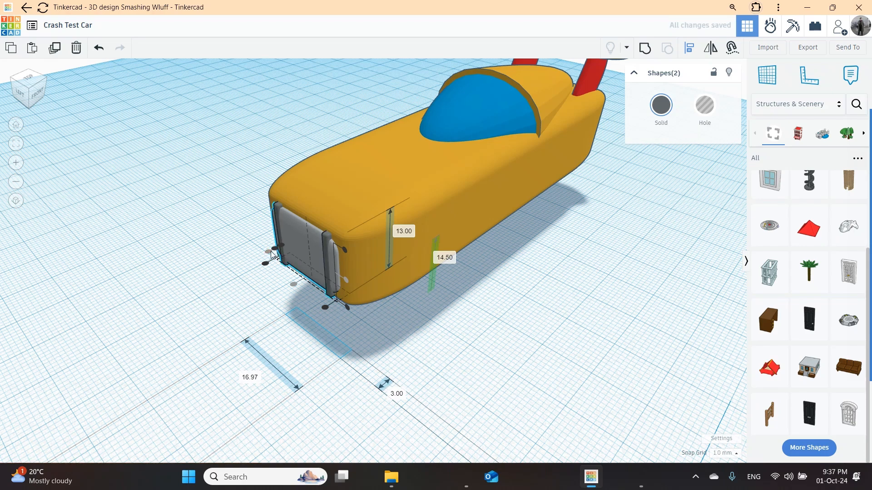
{"action": "left_click", "coordinate": [284, 246]}
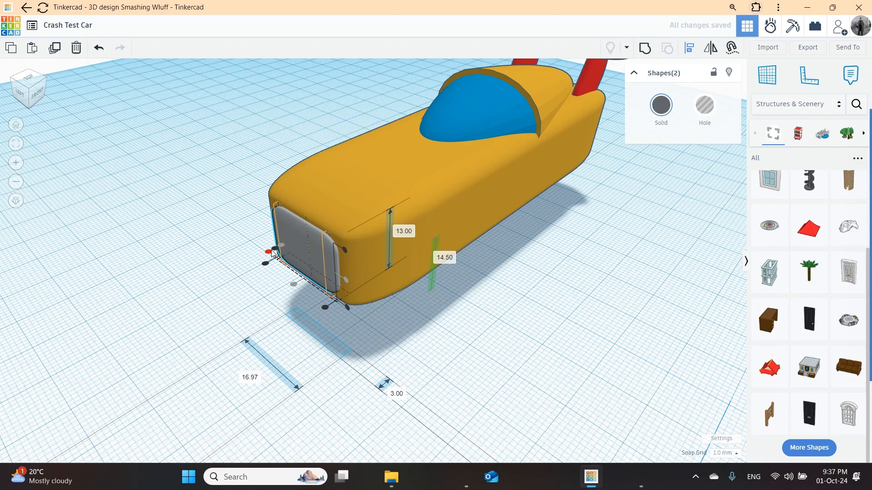
{"action": "left_click", "coordinate": [487, 350]}
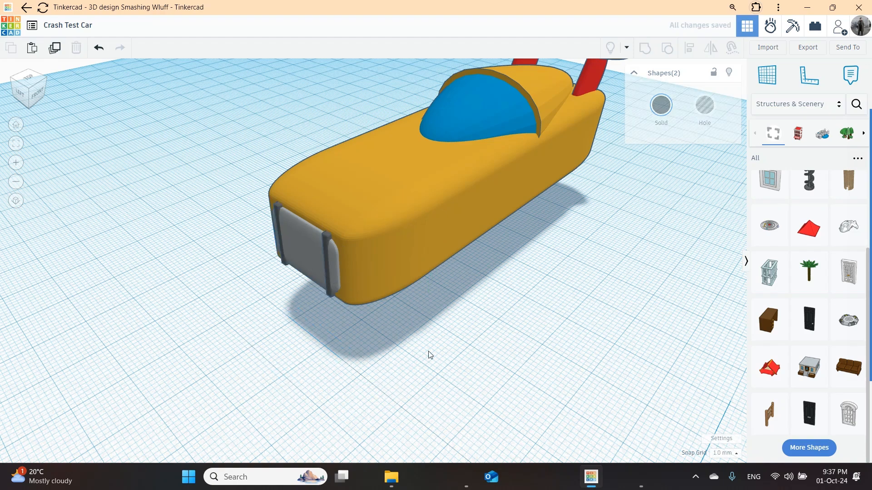
Step: Try shifting the front panel deeper into the car's nose and thinning it to 2 mm behind the fence
{"action": "left_click", "coordinate": [299, 259]}
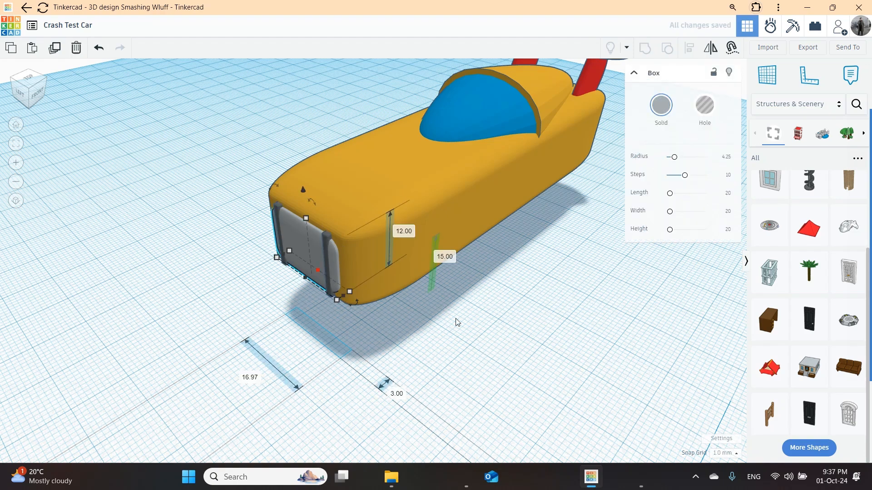
{"action": "key", "text": "Up"}
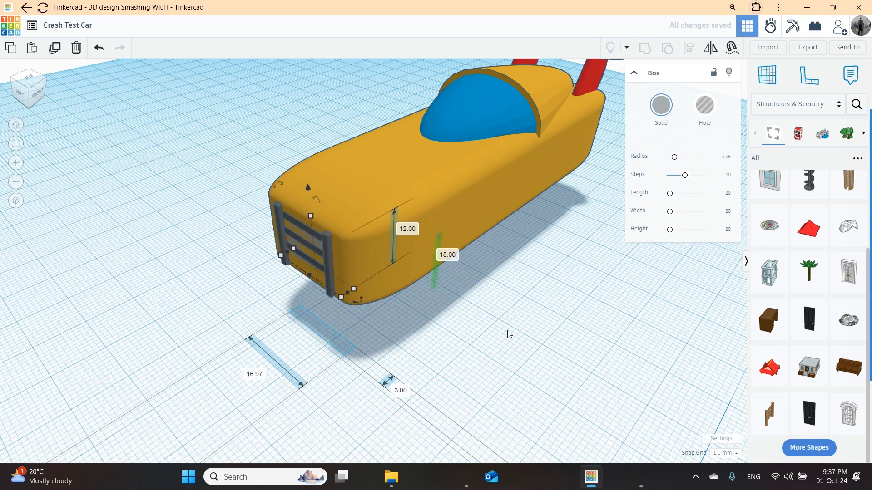
{"action": "key", "text": "Down"}
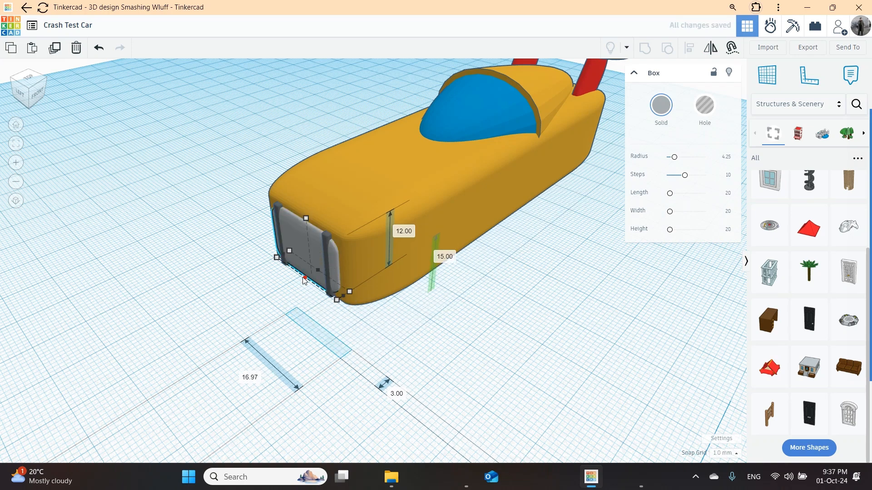
{"action": "key", "text": "Down"}
{"action": "key", "text": "Up"}
{"action": "key", "text": "Up"}
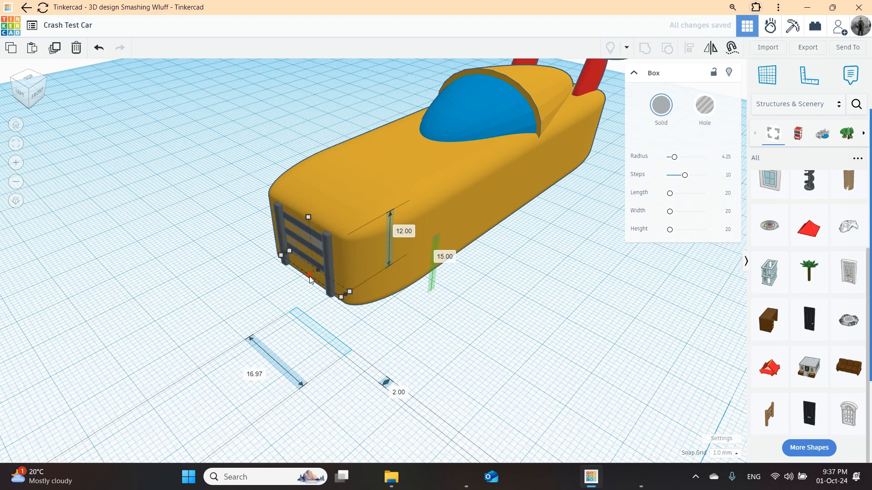
{"action": "key", "text": "Down"}
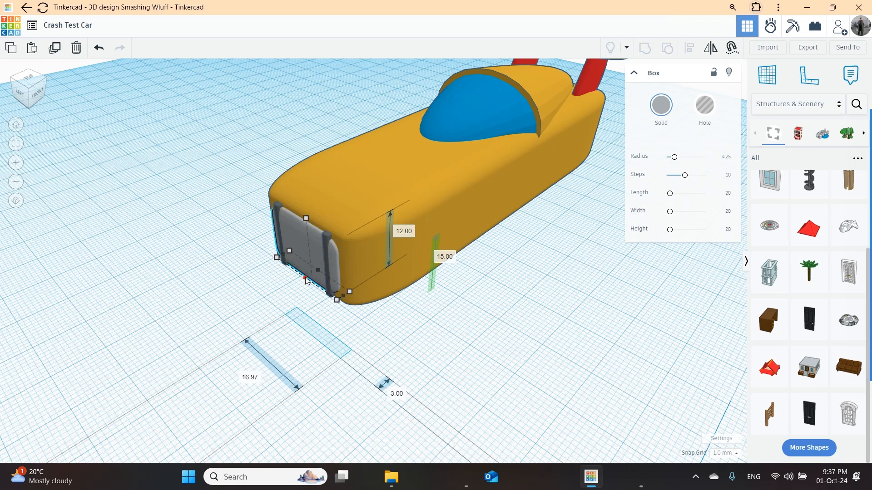
Step: Extend the fence segment forward from the car's nose to a thickness of 4 mm
{"action": "left_click", "coordinate": [325, 238]}
{"action": "left_click_drag", "start_coordinate": [307, 284], "coordinate": [293, 288]}
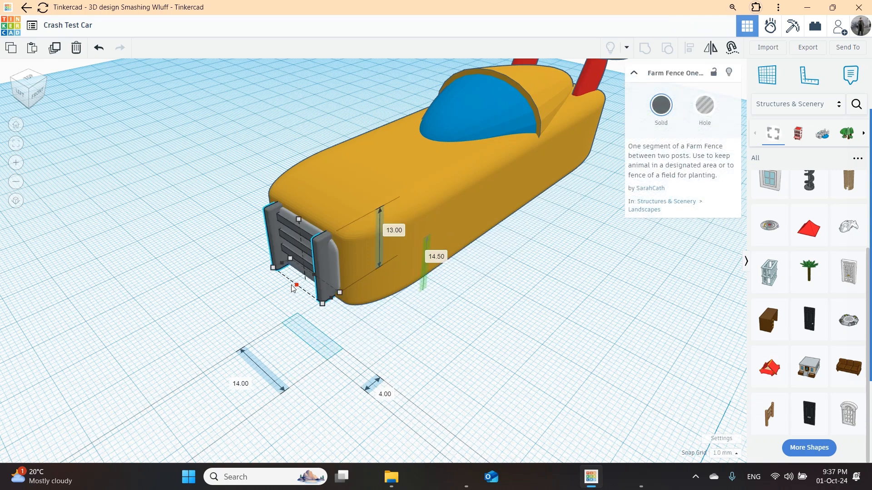
{"action": "left_click", "coordinate": [406, 346]}
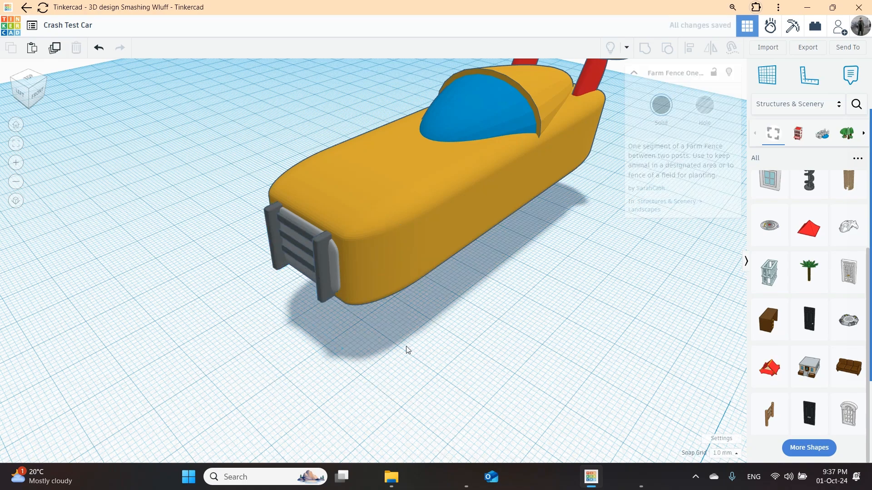
Step: Shorten the fence segment to 10.5 mm high and raise it to 16.5 mm above the workplane
{"action": "right_click_drag", "start_coordinate": [406, 347], "coordinate": [506, 333]}
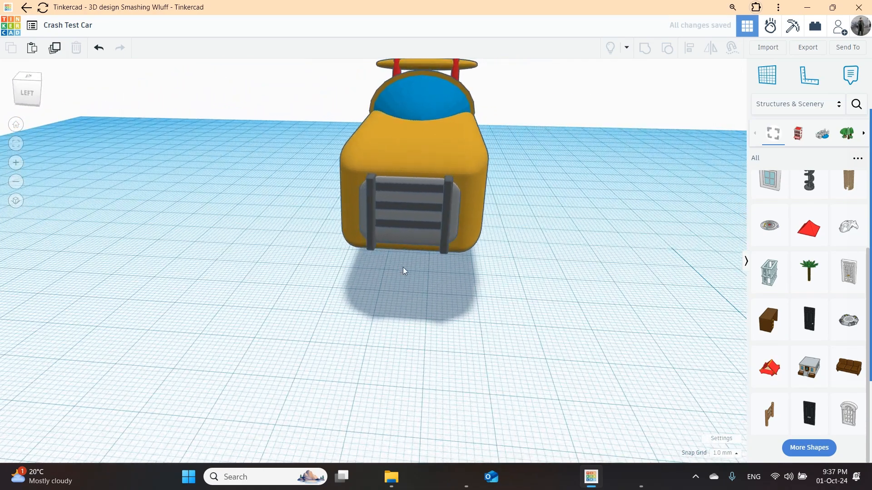
{"action": "left_click", "coordinate": [445, 235]}
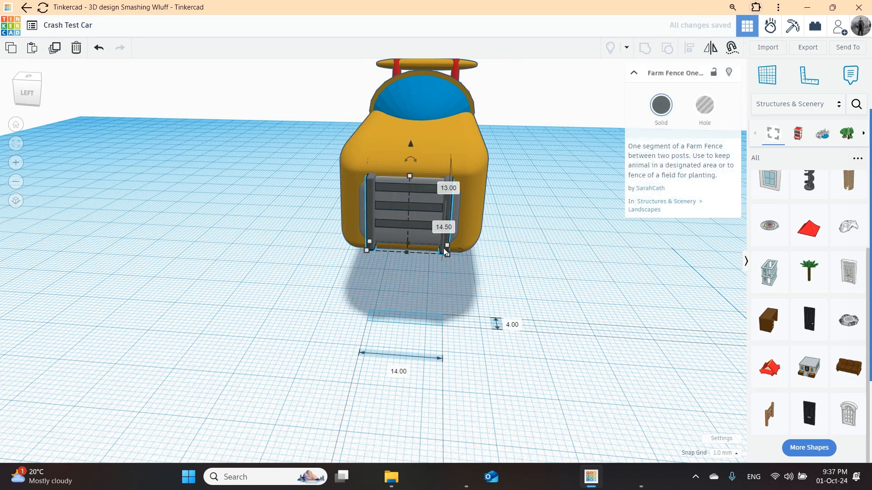
{"action": "left_click_drag", "start_coordinate": [408, 176], "coordinate": [410, 187]}
{"action": "key", "text": "ctrl+Up"}
{"action": "key", "text": "ctrl+Up"}
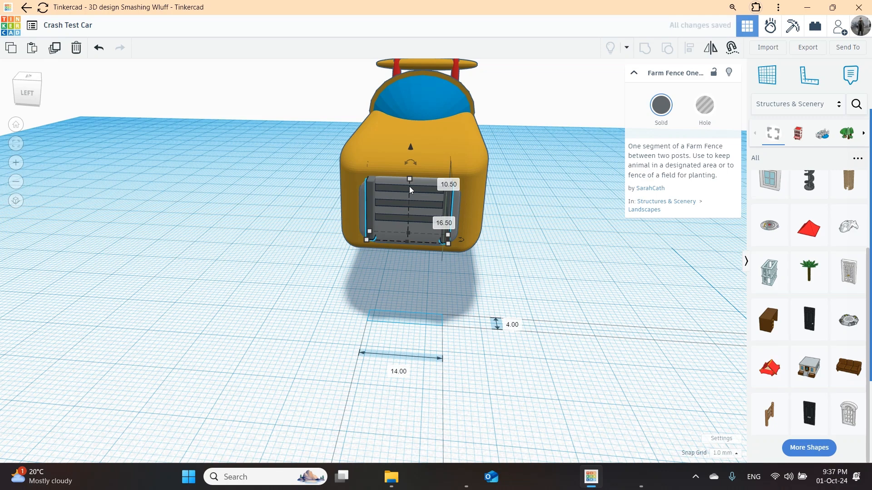
{"action": "left_click", "coordinate": [560, 259]}
Step: Reduce the grey front panel's height to 9 mm and raise it to 18 mm above the workplane
{"action": "right_click_drag", "start_coordinate": [560, 259], "coordinate": [481, 256]}
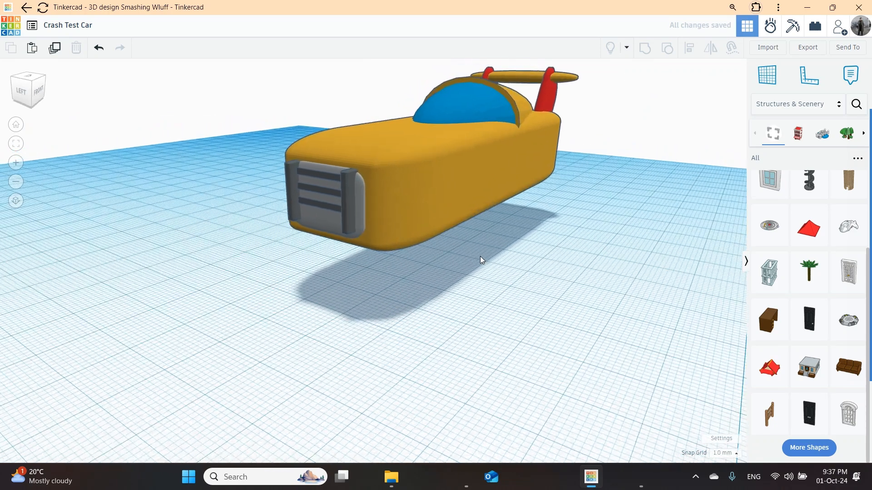
{"action": "left_click", "coordinate": [322, 224]}
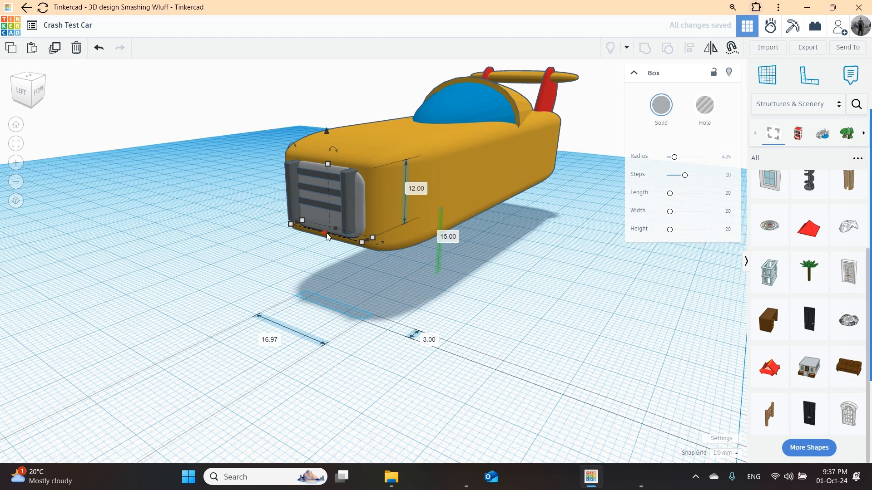
{"action": "left_click_drag", "start_coordinate": [328, 165], "coordinate": [327, 183]}
{"action": "key", "text": "ctrl+Up"}
{"action": "key", "text": "ctrl+Up"}
{"action": "key", "text": "ctrl+Up"}
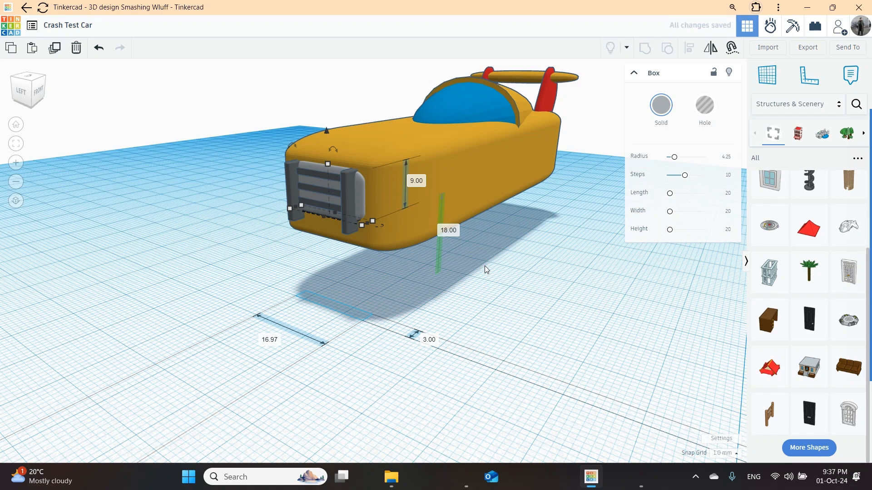
{"action": "left_click", "coordinate": [568, 312]}
Step: Lower the fence and front panel together by 1 mm on the car's nose
{"action": "right_click_drag", "start_coordinate": [493, 311], "coordinate": [488, 337]}
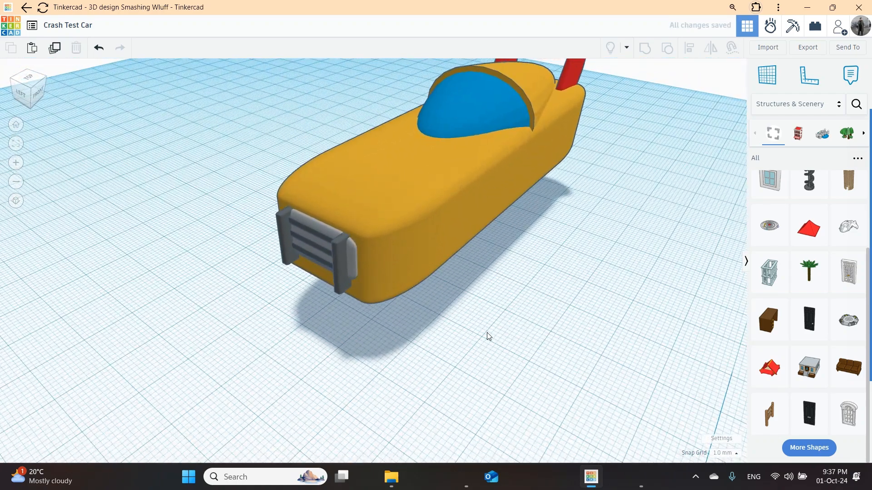
{"action": "left_click", "coordinate": [352, 260]}
{"action": "left_click", "coordinate": [339, 269], "text": "shift"}
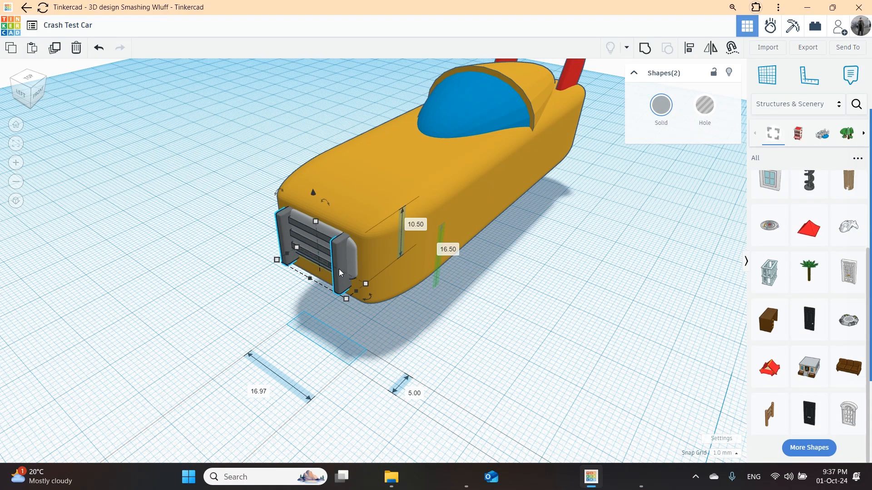
{"action": "key", "text": "ctrl+Down"}
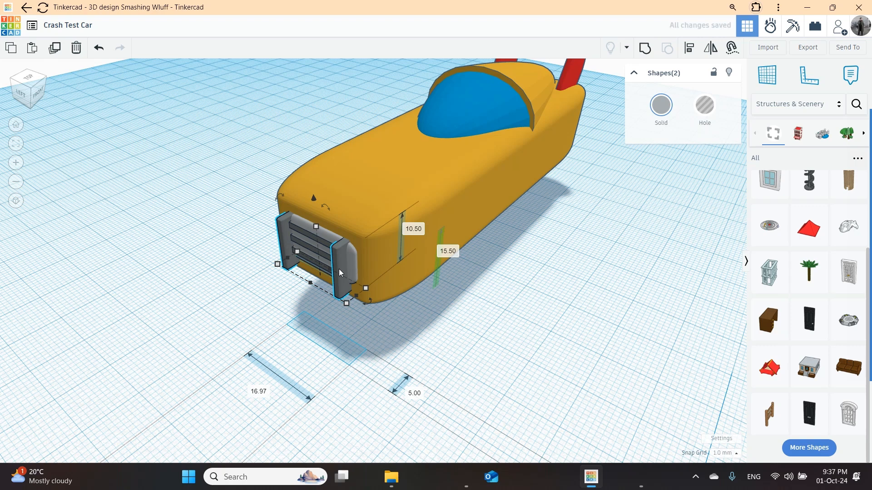
{"action": "key", "text": "ctrl+Down"}
{"action": "key", "text": "ctrl+Up"}
{"action": "left_click", "coordinate": [623, 294]}
Step: Place a Round Roof from the Basic Shapes on the car's bonnet, 12 mm long, 6 mm wide and 2 mm high
{"action": "scroll", "coordinate": [624, 294], "scroll_direction": "down", "scroll_amount": 1}
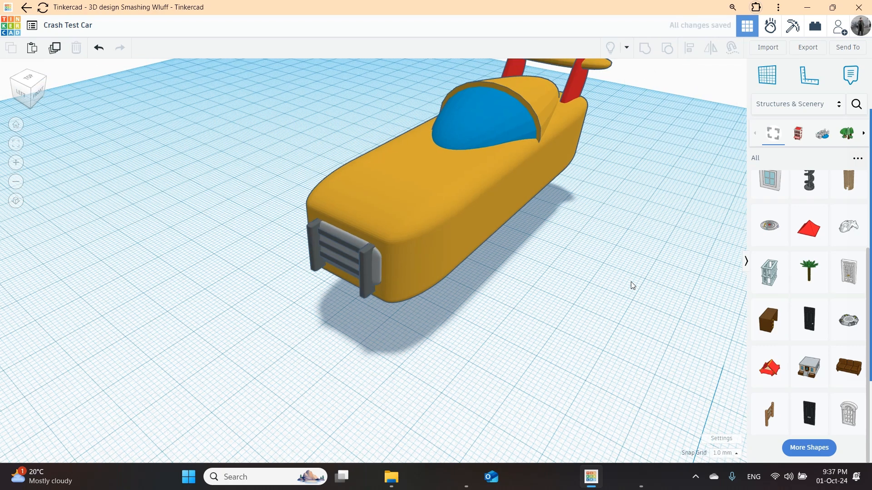
{"action": "middle_click_drag", "start_coordinate": [618, 308], "coordinate": [544, 387]}
{"action": "right_click_drag", "start_coordinate": [545, 391], "coordinate": [541, 365]}
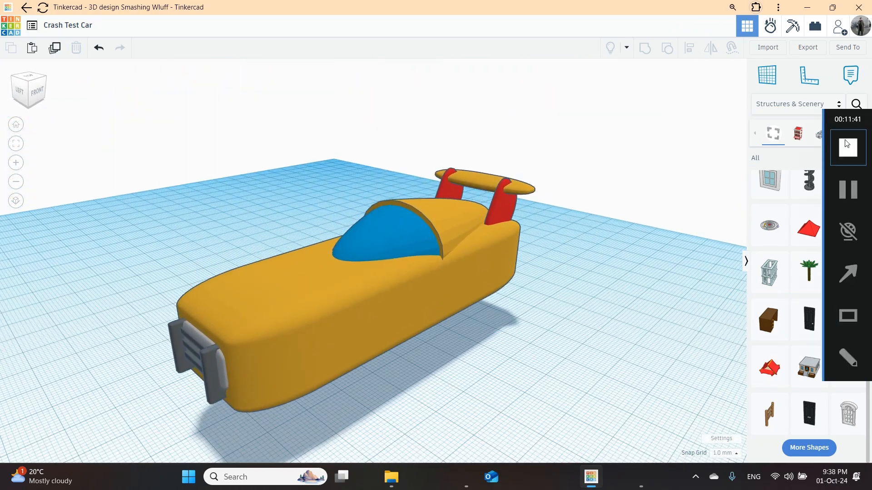
{"action": "left_click", "coordinate": [818, 107]}
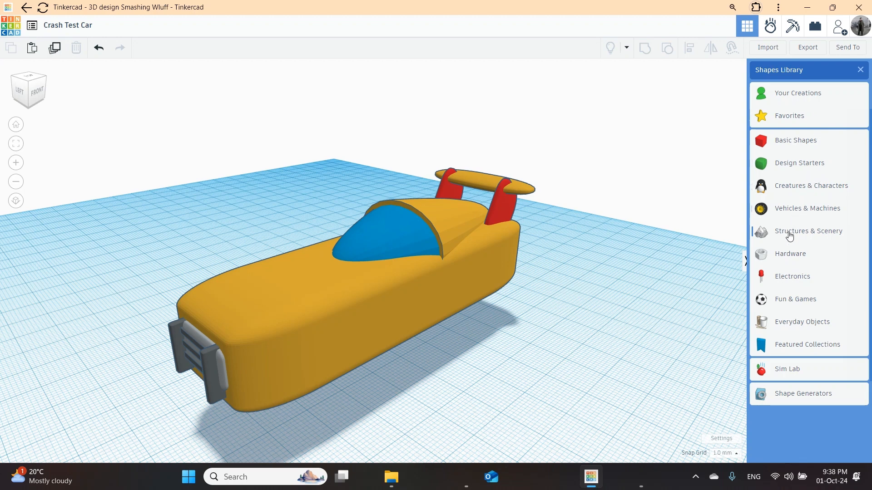
{"action": "left_click", "coordinate": [799, 141]}
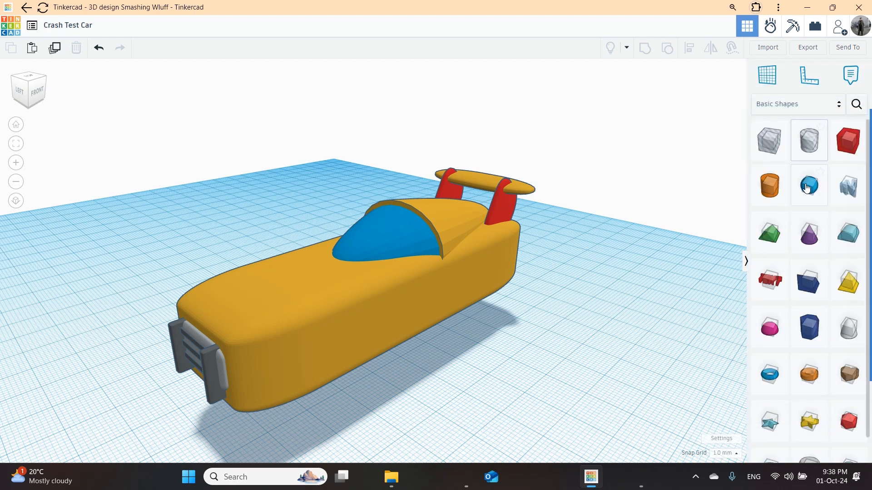
{"action": "left_click_drag", "start_coordinate": [848, 243], "coordinate": [267, 282]}
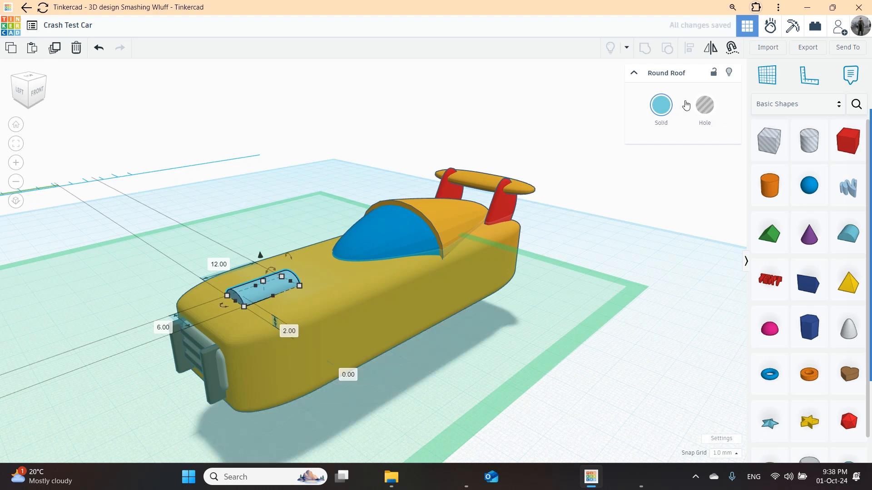
Step: Colour the round roof on the bonnet dark grey
{"action": "left_click", "coordinate": [660, 106]}
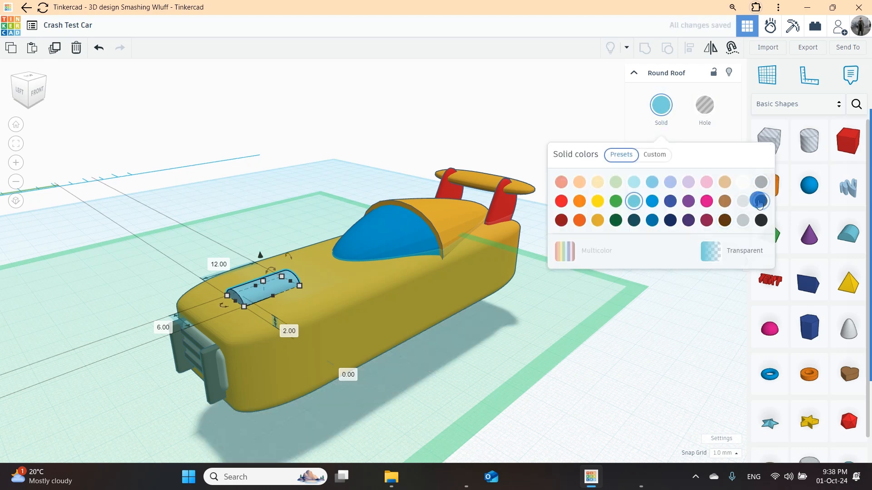
{"action": "left_click", "coordinate": [761, 201]}
{"action": "left_click", "coordinate": [498, 328]}
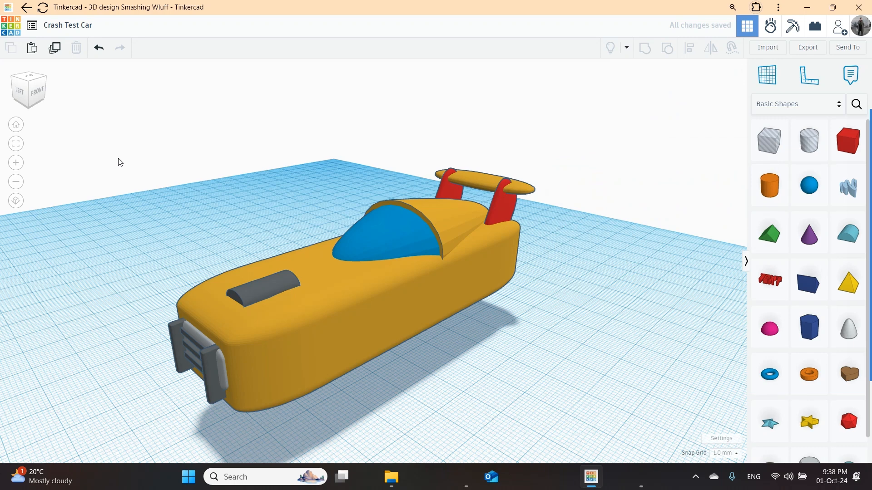
Step: Align all of the car's shapes on their shared centre line across the car's width
{"action": "left_click_drag", "start_coordinate": [75, 157], "coordinate": [568, 402]}
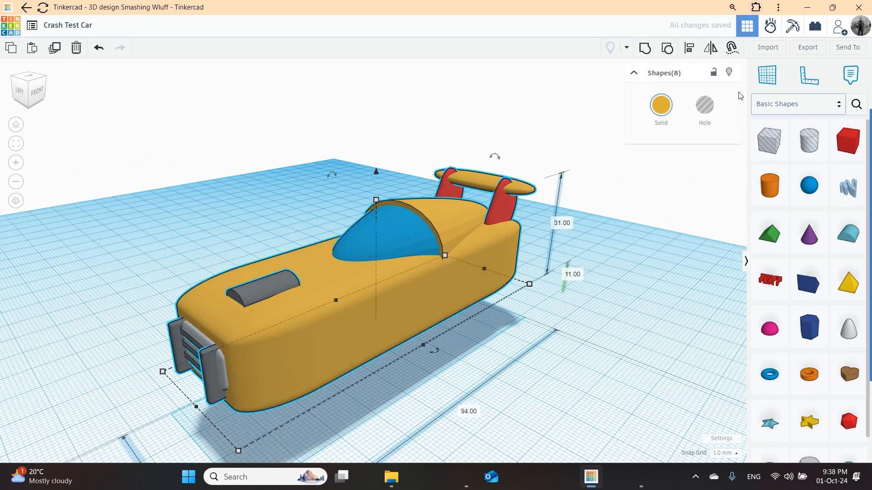
{"action": "left_click", "coordinate": [690, 50]}
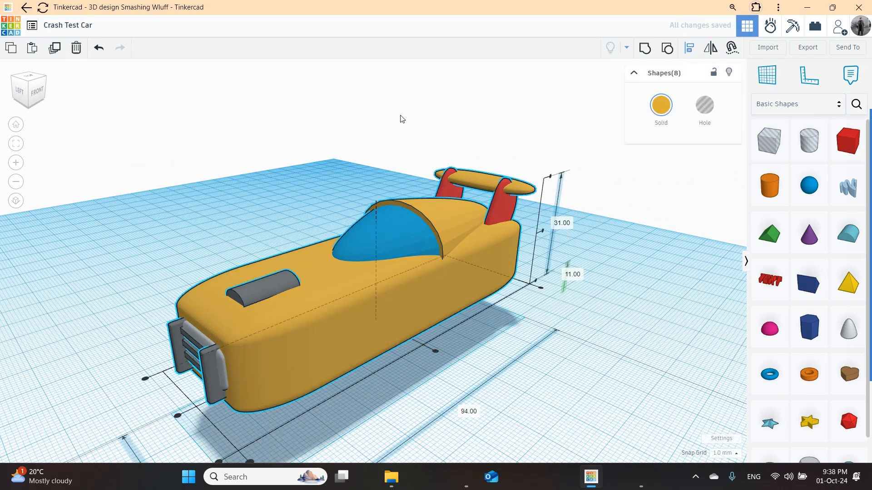
{"action": "left_click", "coordinate": [178, 416]}
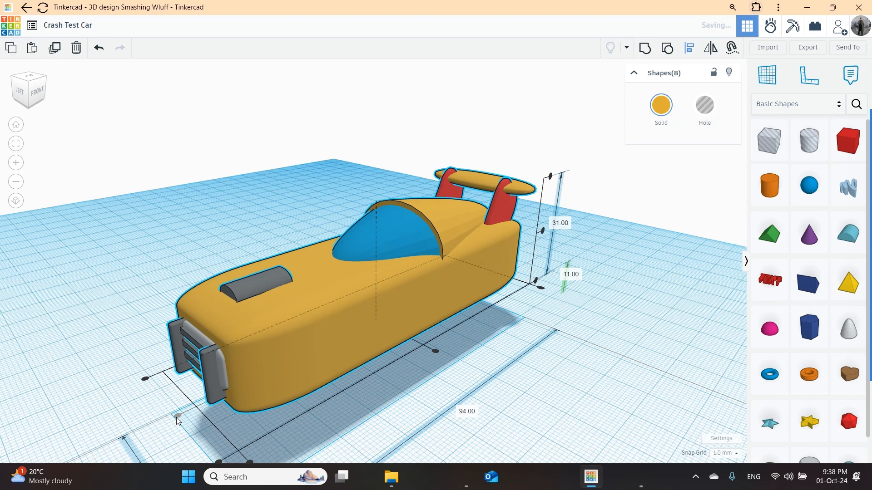
{"action": "left_click", "coordinate": [614, 314]}
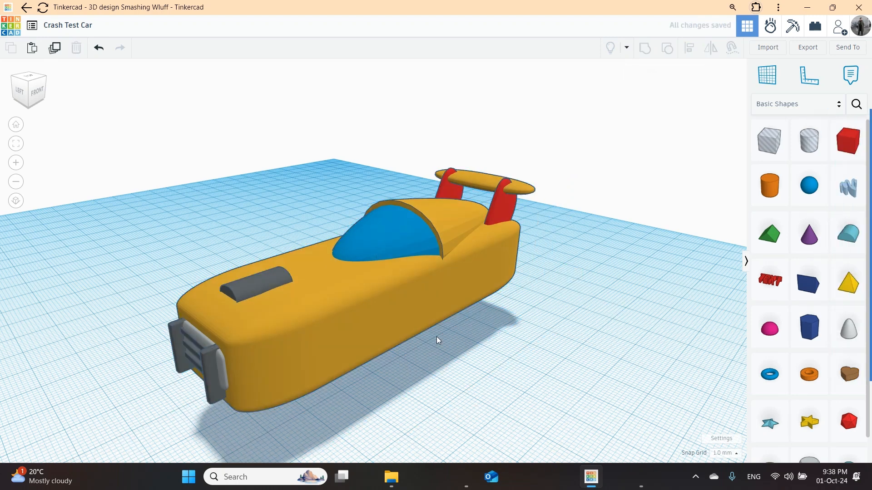
Step: Group all of the car's shapes into one object and set its colour to Multicolor
{"action": "left_click_drag", "start_coordinate": [99, 139], "coordinate": [586, 426]}
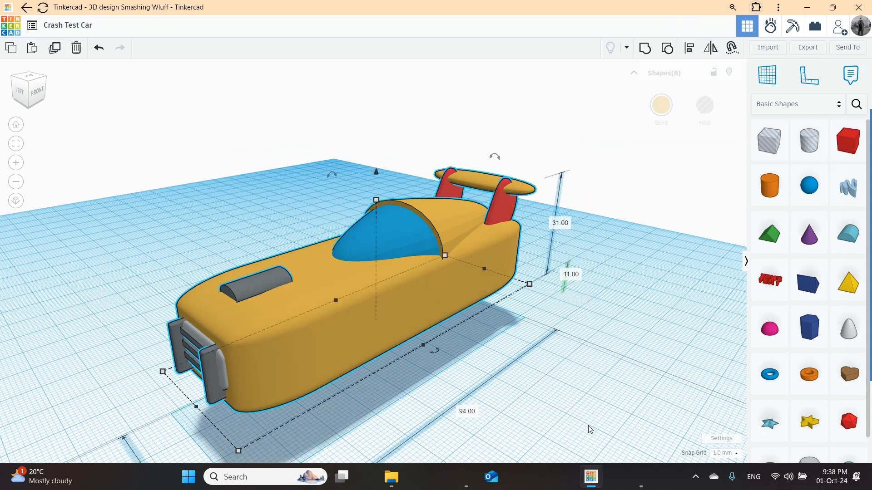
{"action": "left_click", "coordinate": [644, 47]}
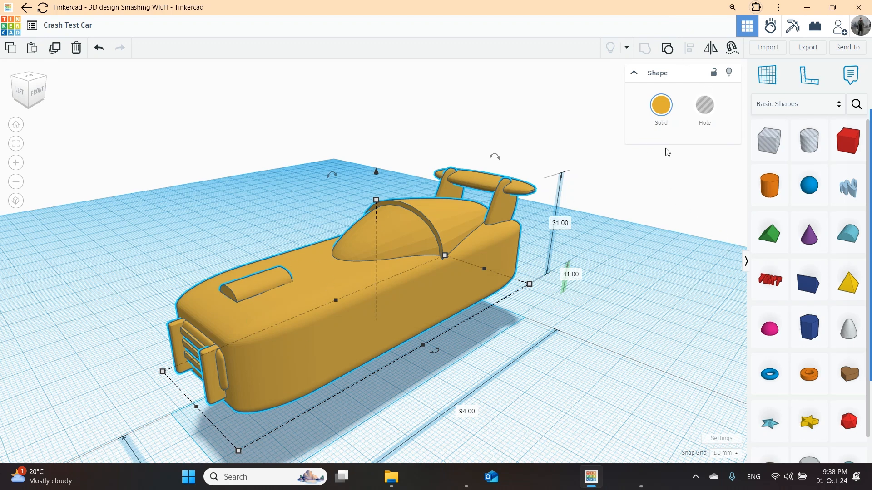
{"action": "left_click", "coordinate": [664, 111]}
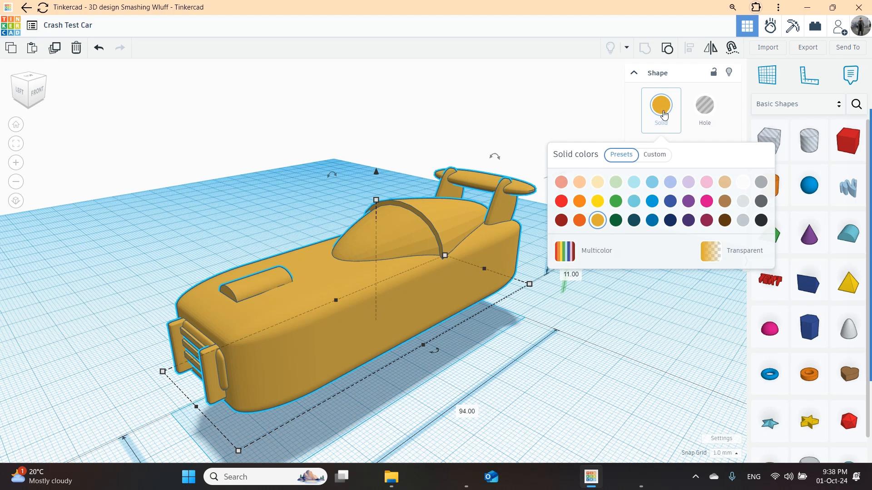
{"action": "left_click", "coordinate": [599, 252]}
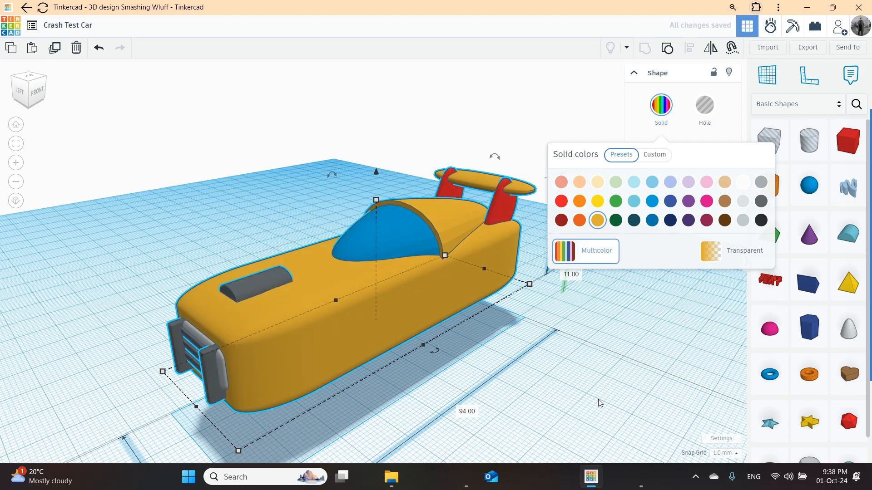
{"action": "left_click", "coordinate": [603, 315]}
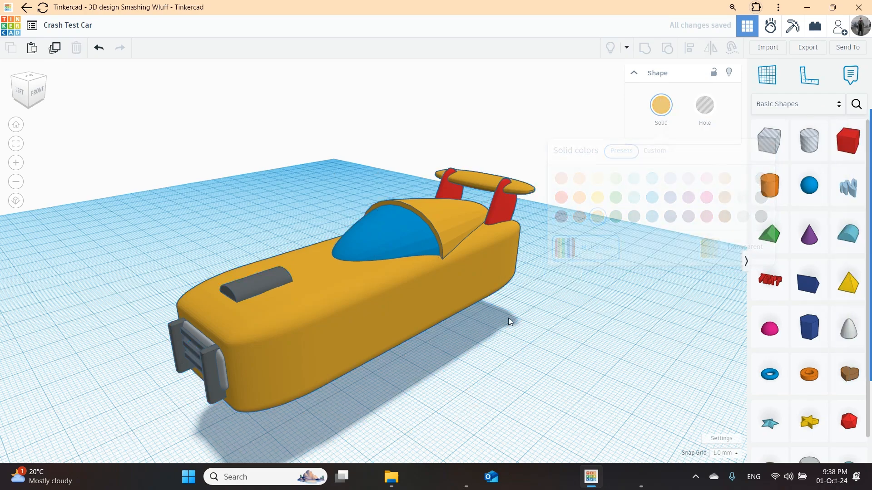
{"action": "right_click_drag", "start_coordinate": [467, 334], "coordinate": [537, 291]}
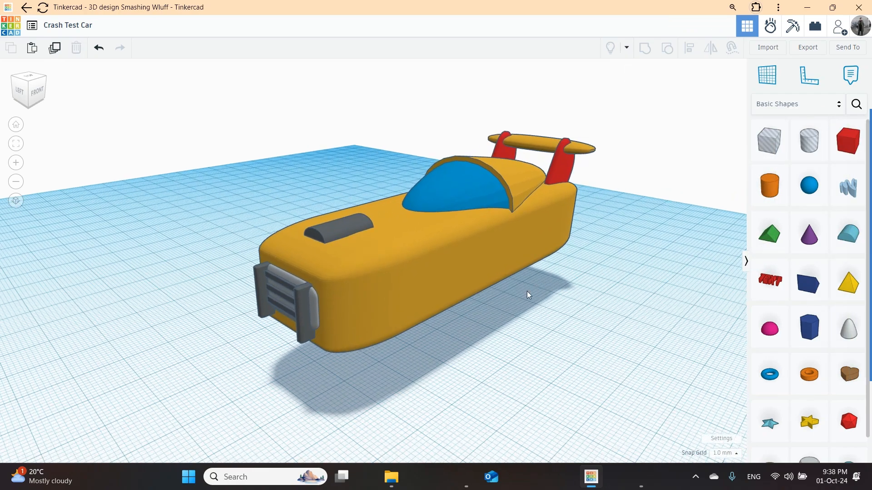
{"action": "right_click_drag", "start_coordinate": [481, 328], "coordinate": [488, 337]}
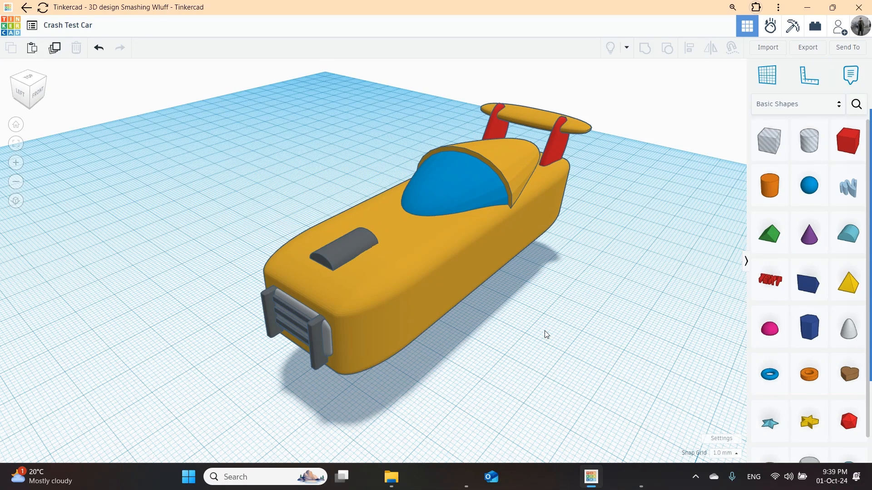
{"action": "mouse_move", "coordinate": [865, 214]}
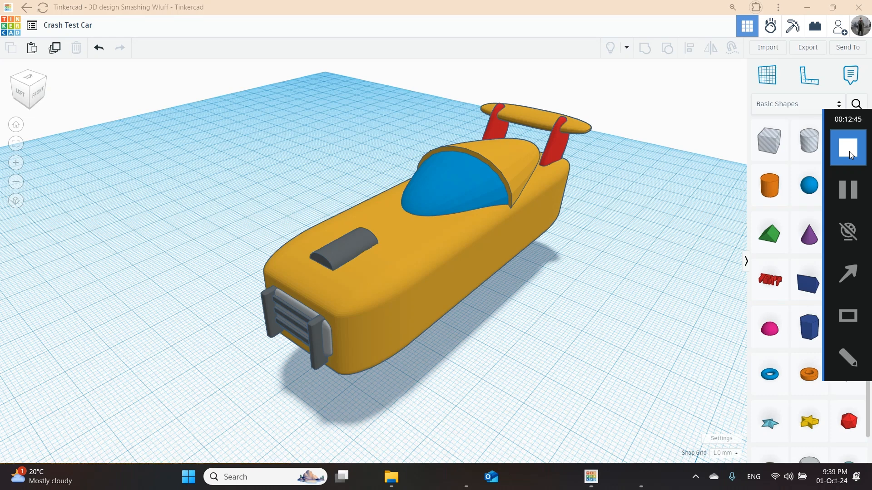
{"action": "left_click", "coordinate": [849, 151]}
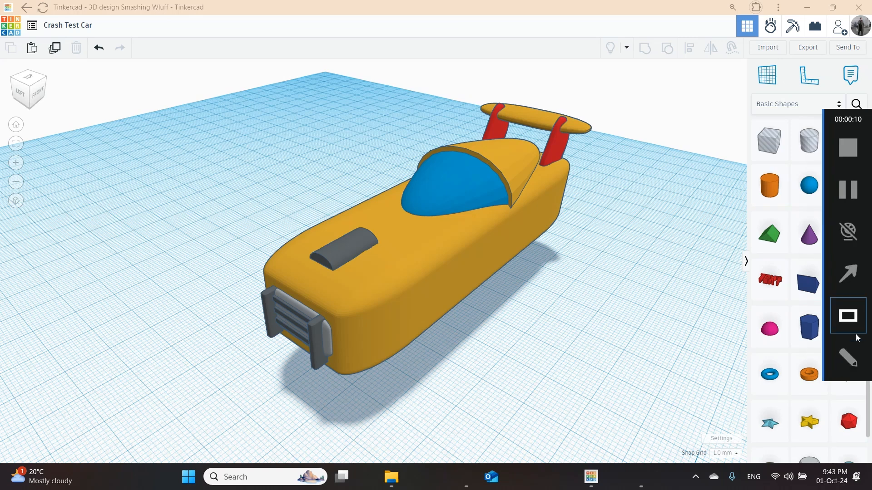
{"action": "mouse_move", "coordinate": [768, 16]}
{"action": "left_mouse_down"}
{"action": "mouse_move", "coordinate": [754, 44]}
{"action": "mouse_move", "coordinate": [782, 19]}
{"action": "mouse_move", "coordinate": [773, 22]}
{"action": "left_mouse_up"}
{"action": "mouse_move", "coordinate": [848, 209]}
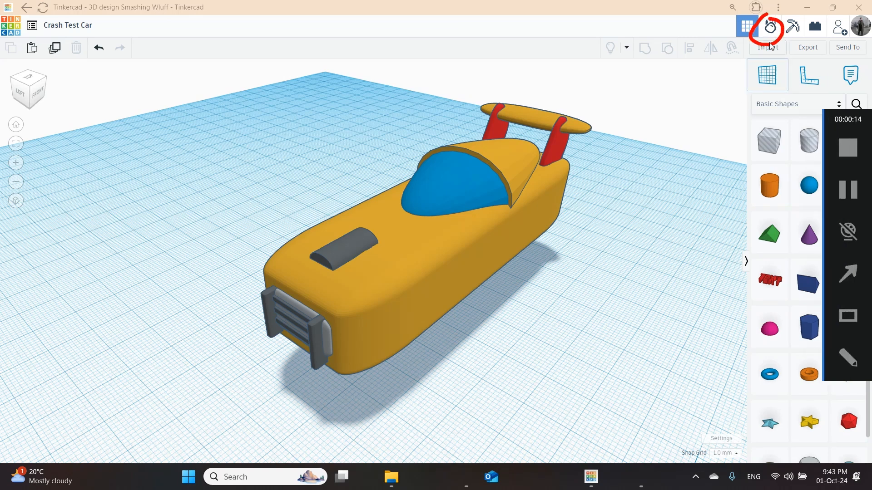
Step: Open the car in the Sim Lab workspace to examine the connectors available there, and return to the 3D Design workspace
{"action": "left_click", "coordinate": [772, 27]}
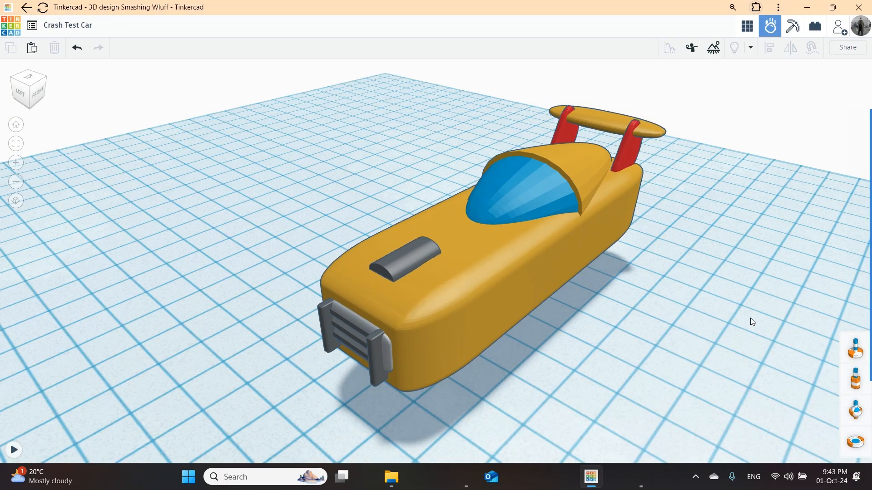
{"action": "mouse_move", "coordinate": [871, 280]}
{"action": "left_click", "coordinate": [851, 358]}
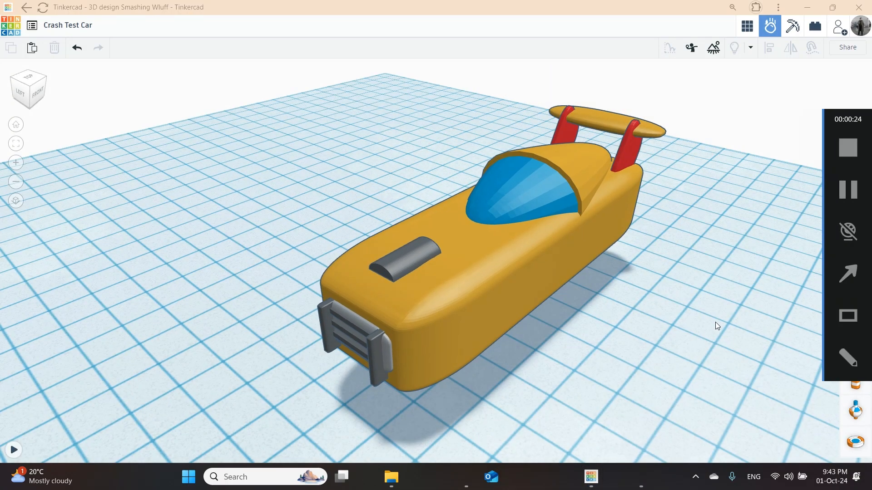
{"action": "left_click", "coordinate": [807, 310]}
{"action": "mouse_move", "coordinate": [807, 310]}
{"action": "left_mouse_down"}
{"action": "mouse_move", "coordinate": [838, 361]}
{"action": "mouse_move", "coordinate": [856, 301]}
{"action": "mouse_move", "coordinate": [795, 318]}
{"action": "left_mouse_up"}
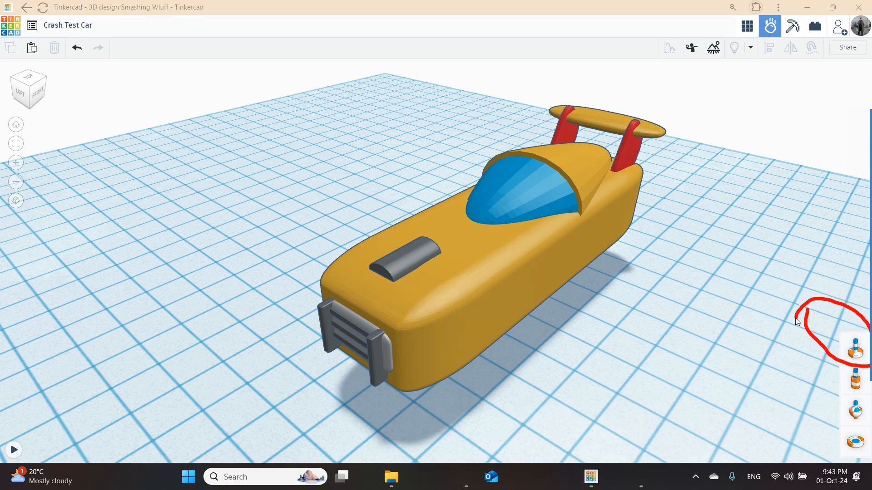
{"action": "mouse_move", "coordinate": [838, 363]}
{"action": "left_click", "coordinate": [749, 26]}
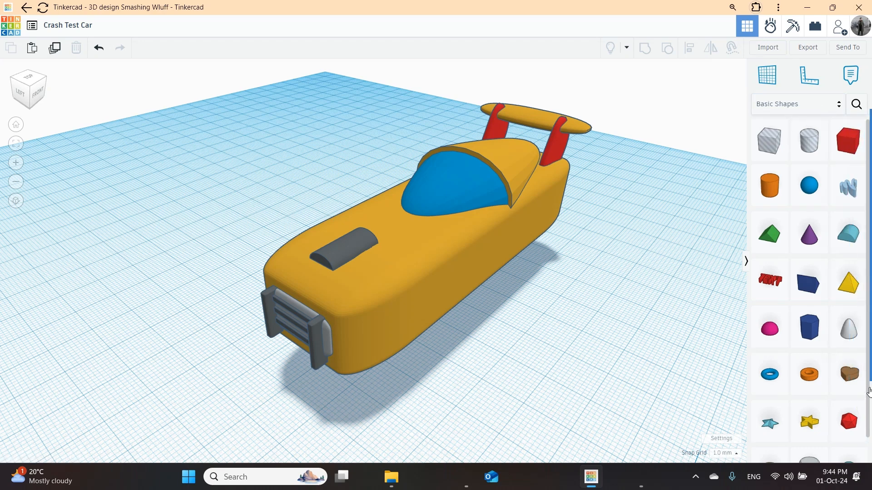
Step: Place an Axle connector from the Sim Lab shape collection low on the car's side, near its front end
{"action": "left_click", "coordinate": [862, 359]}
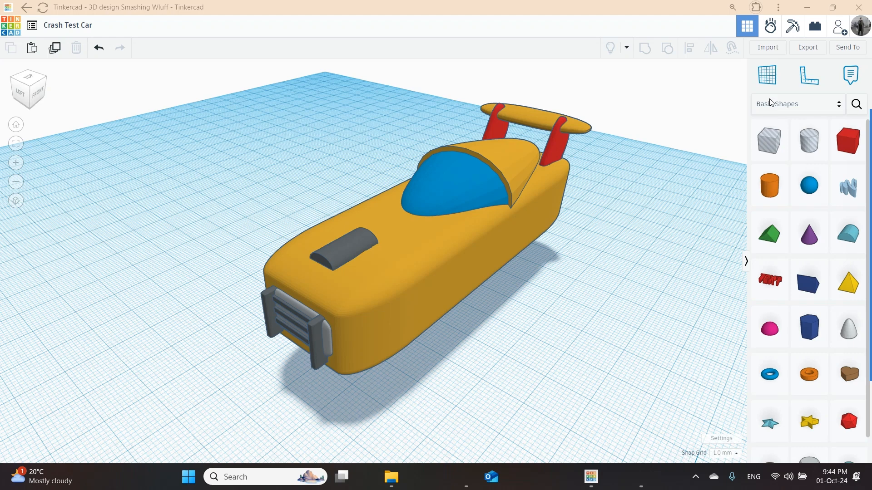
{"action": "mouse_move", "coordinate": [771, 80]}
{"action": "left_mouse_down"}
{"action": "mouse_move", "coordinate": [737, 101]}
{"action": "mouse_move", "coordinate": [824, 97]}
{"action": "mouse_move", "coordinate": [743, 93]}
{"action": "left_mouse_up"}
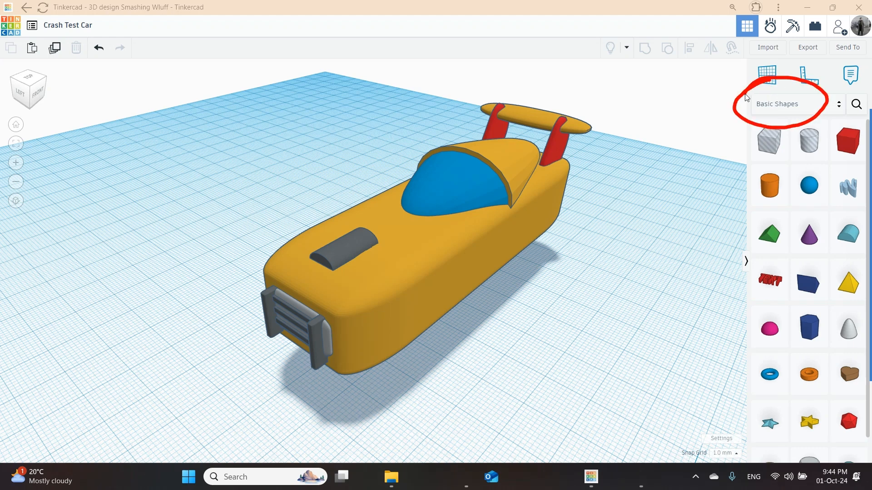
{"action": "left_click", "coordinate": [782, 104]}
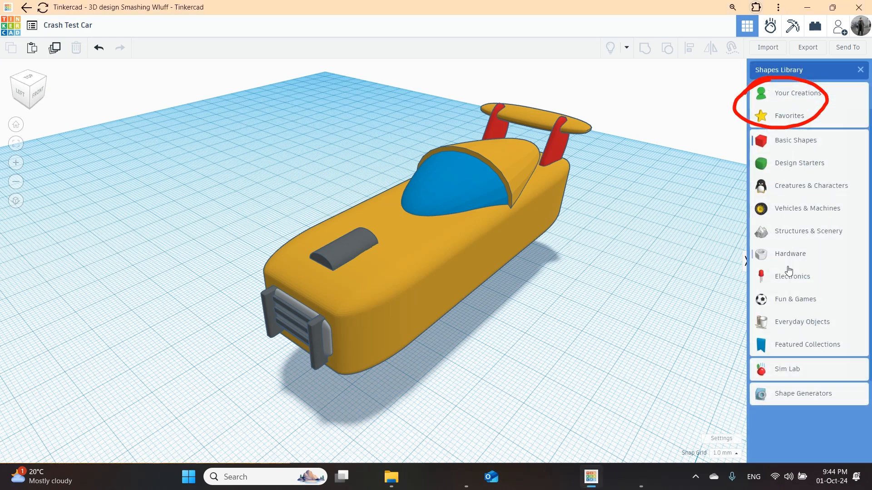
{"action": "left_click", "coordinate": [787, 370]}
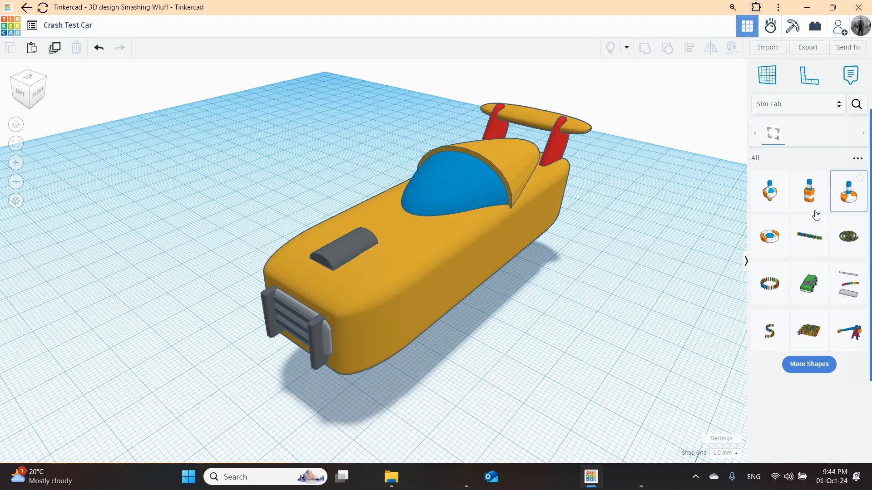
{"action": "left_click_drag", "start_coordinate": [816, 215], "coordinate": [403, 334]}
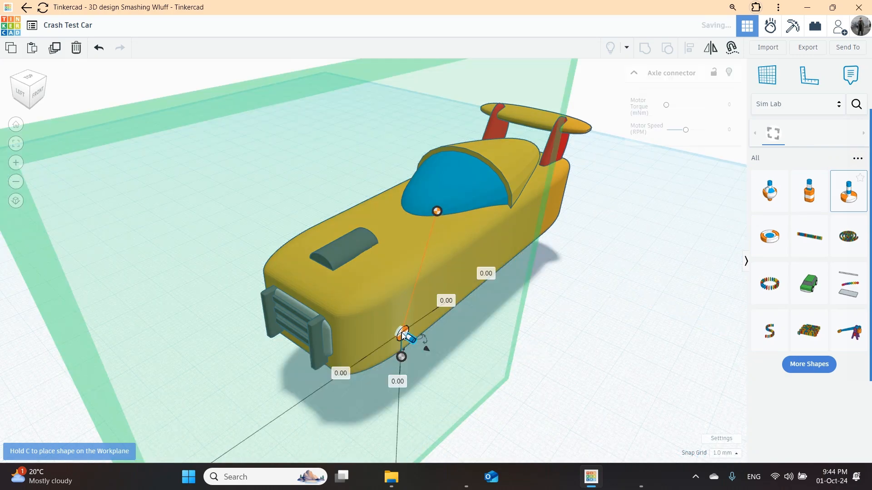
Step: Nudge the axle connector three steps toward the car's rear, and nudge it back to its starting position
{"action": "right_click_drag", "start_coordinate": [557, 374], "coordinate": [561, 394]}
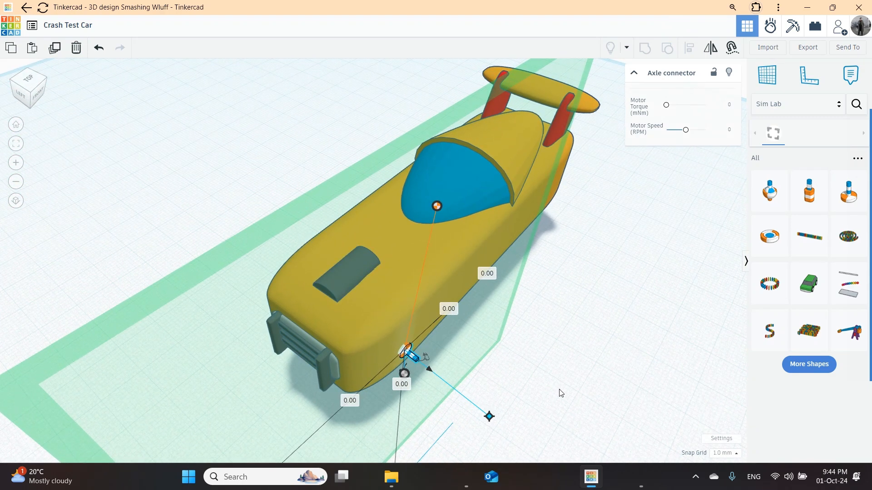
{"action": "key", "text": "Up"}
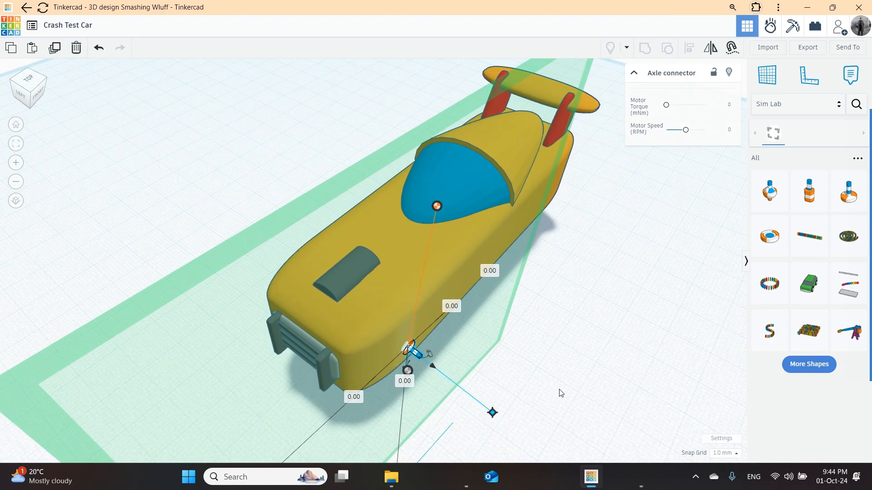
{"action": "key", "text": "Up"}
{"action": "key", "text": "Up"}
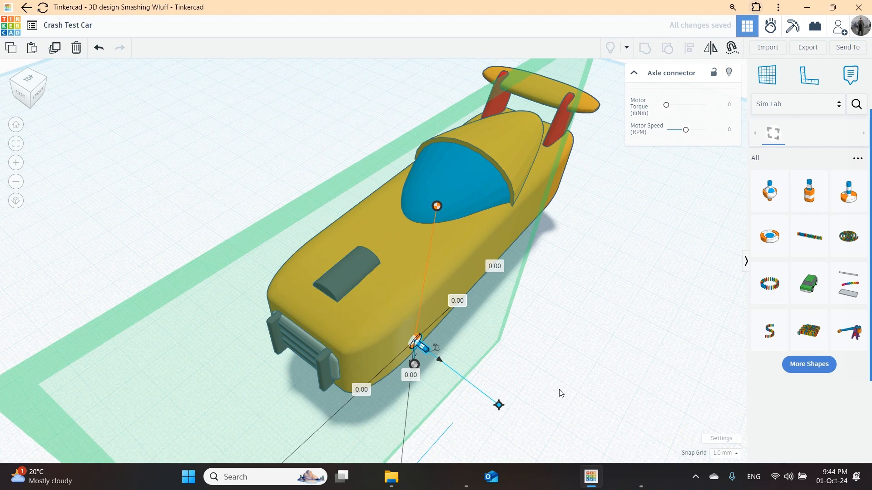
{"action": "key", "text": "Down"}
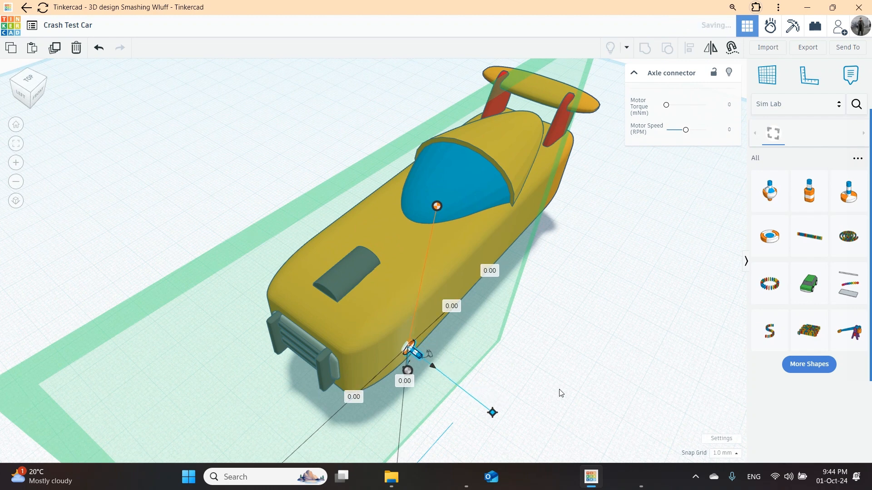
{"action": "key", "text": "Down"}
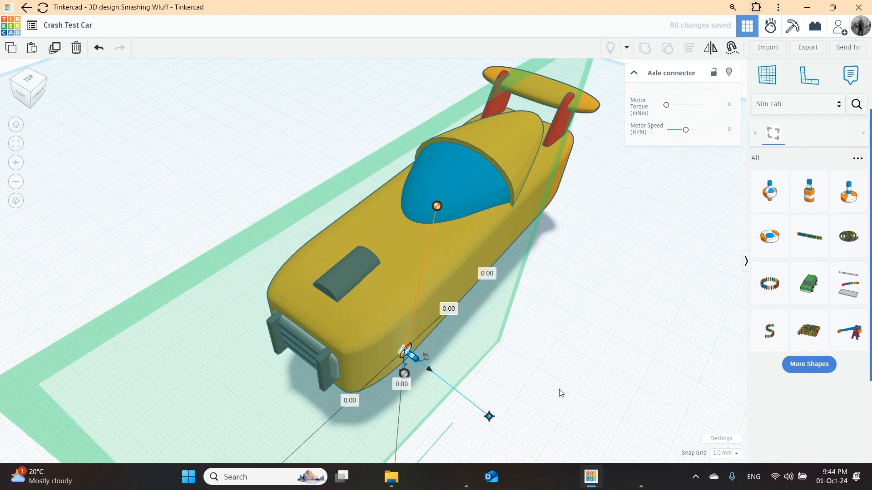
Step: Show the Wheels category of the Vehicles & Machines shape collection and load more wheel shapes
{"action": "left_click", "coordinate": [840, 105]}
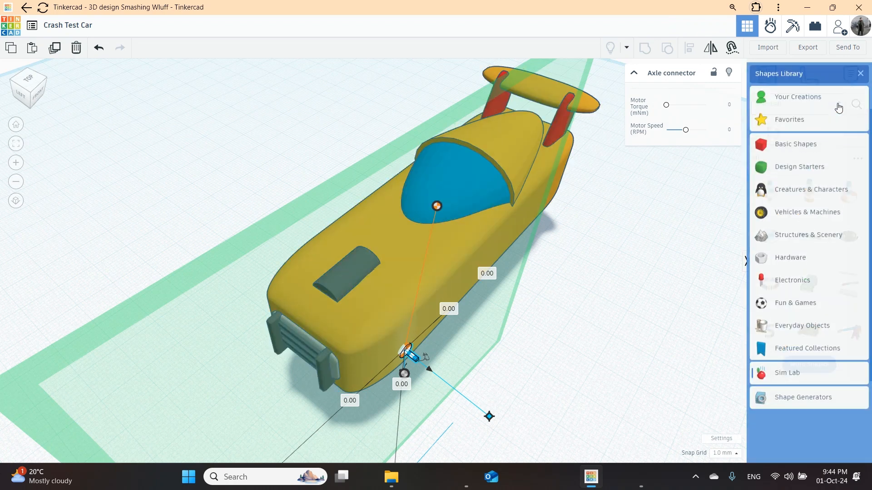
{"action": "left_click", "coordinate": [805, 210]}
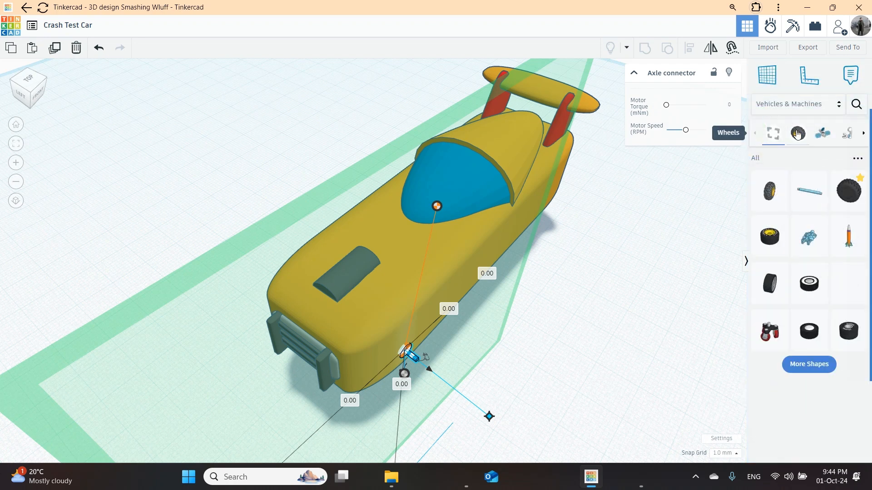
{"action": "left_click", "coordinate": [798, 134]}
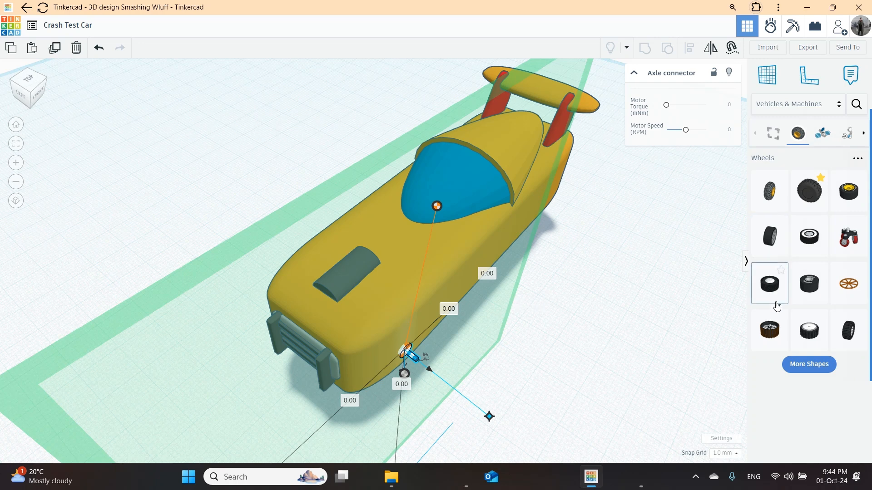
{"action": "left_click", "coordinate": [802, 367]}
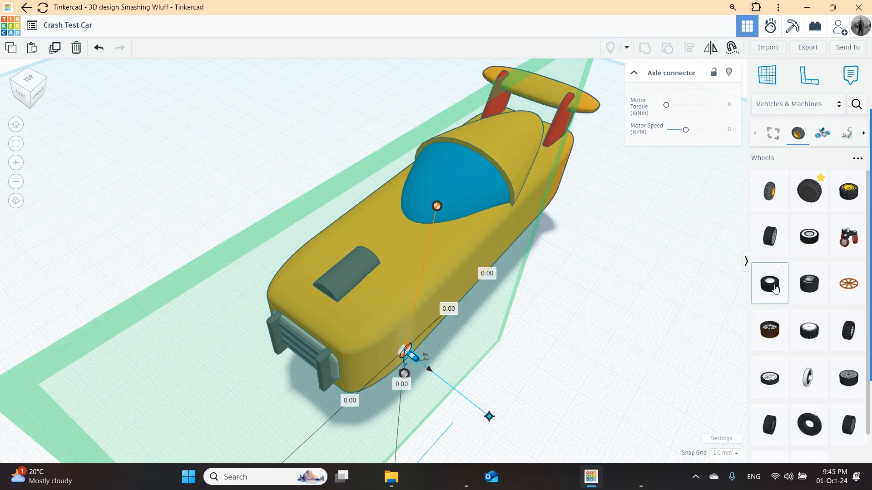
Step: Place the Wheel 63 mm beside the car, try to resize it, and delete it
{"action": "left_click_drag", "start_coordinate": [775, 244], "coordinate": [609, 355]}
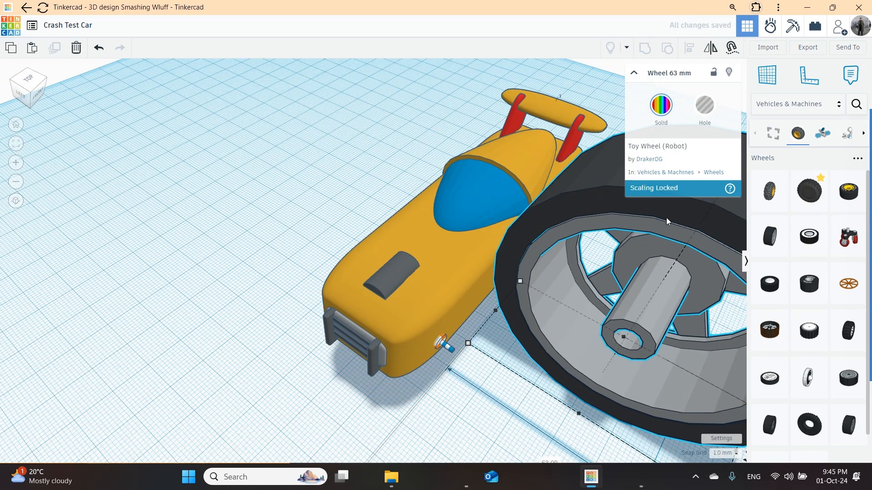
{"action": "left_click_drag", "start_coordinate": [666, 217], "coordinate": [86, 186]}
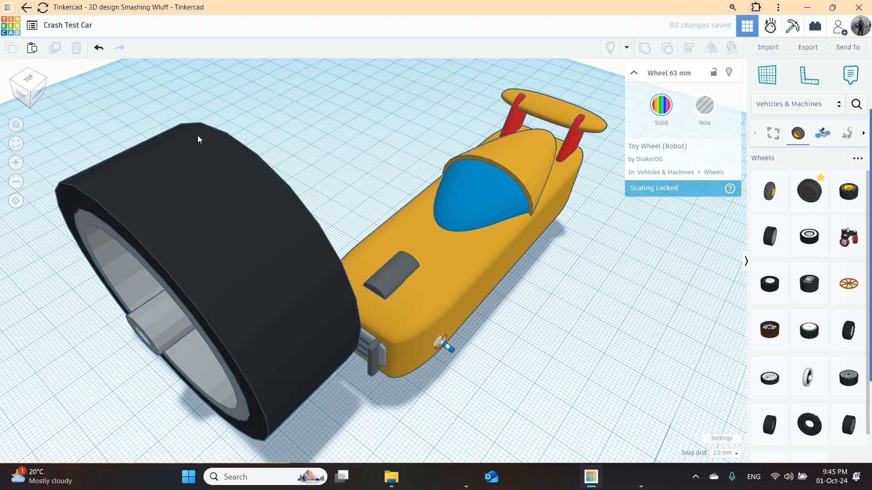
{"action": "left_click", "coordinate": [140, 187]}
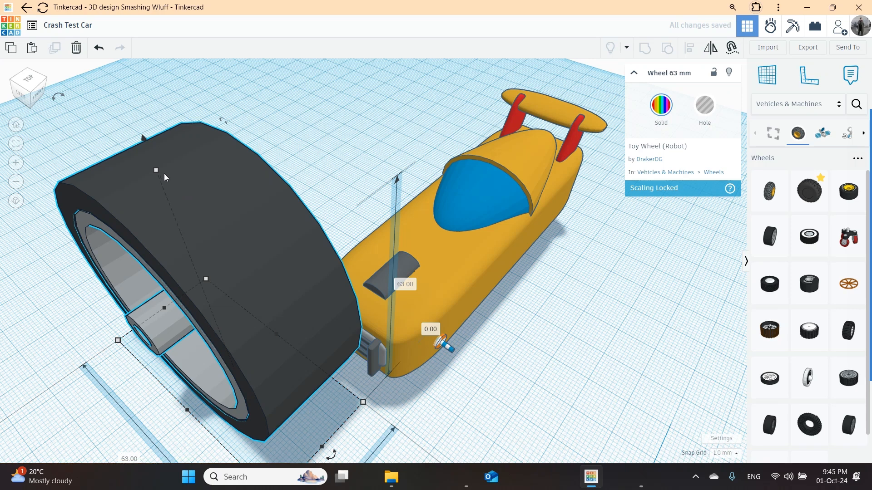
{"action": "left_click_drag", "start_coordinate": [156, 170], "coordinate": [152, 205]}
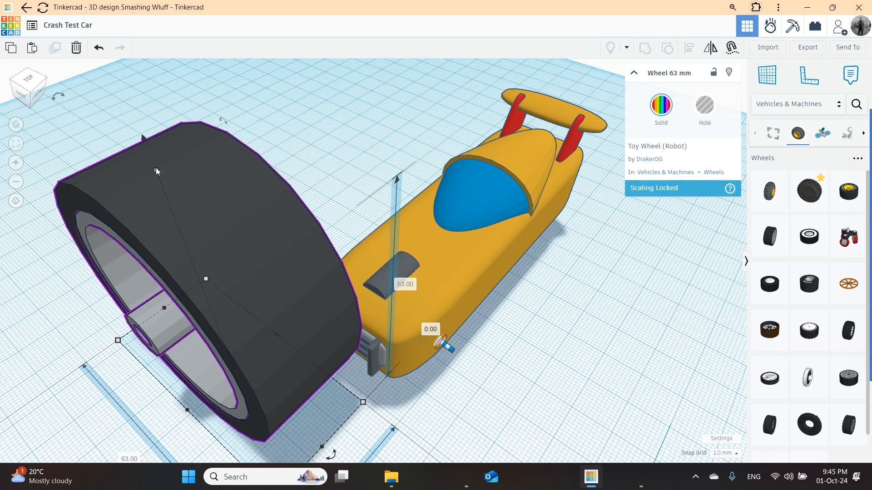
{"action": "key", "text": "Delete"}
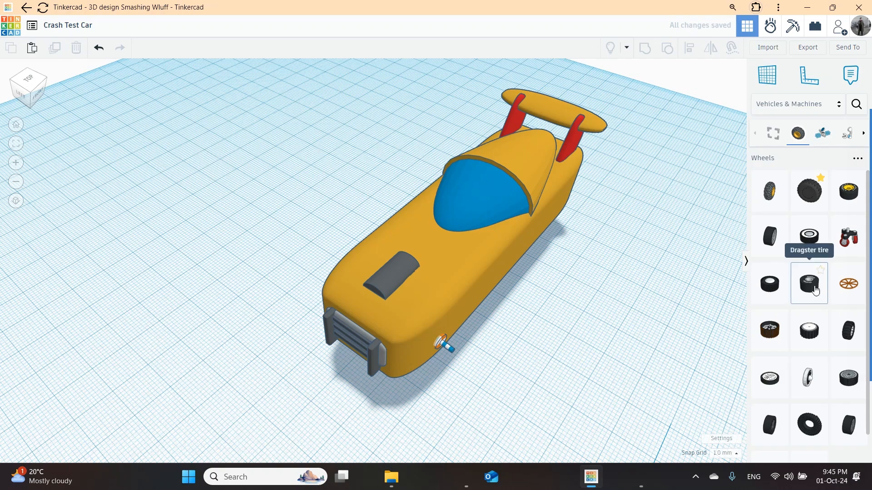
Step: Place a Dragster tire beside the car, rotate it to stand upright, and drop it onto the workplane
{"action": "left_click_drag", "start_coordinate": [815, 290], "coordinate": [560, 364]}
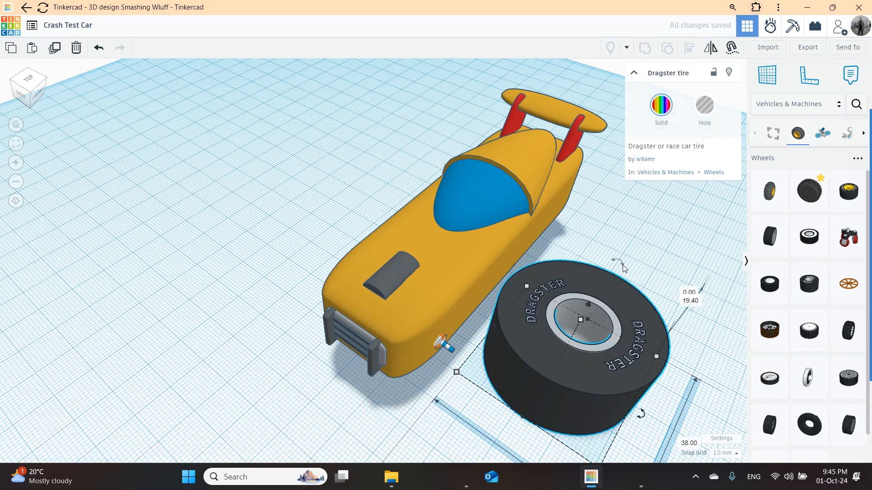
{"action": "left_click_drag", "start_coordinate": [623, 265], "coordinate": [671, 330]}
{"action": "right_click_drag", "start_coordinate": [647, 395], "coordinate": [601, 367]}
{"action": "key", "text": "d"}
{"action": "scroll", "coordinate": [601, 367], "scroll_direction": "down", "scroll_amount": 2}
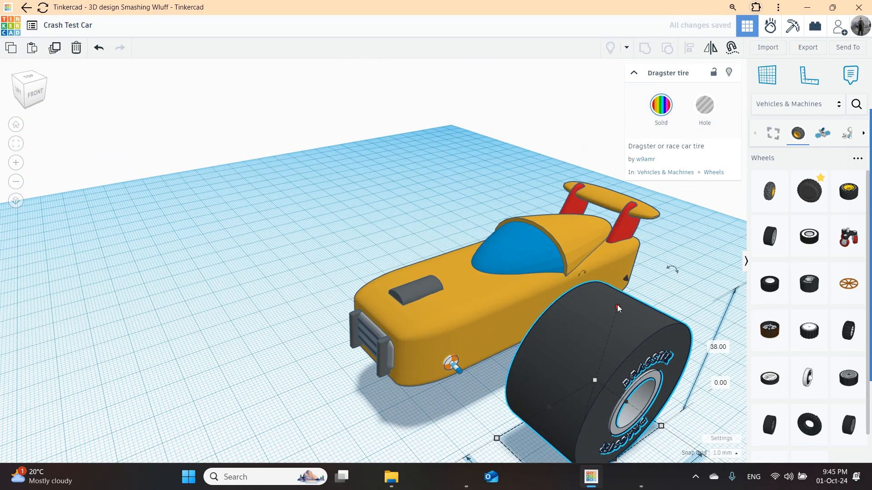
Step: Switch to the picture keyboardmac.jpg to examine the keyboard layout, and return to the Tinkercad design
{"action": "left_click", "coordinate": [641, 477]}
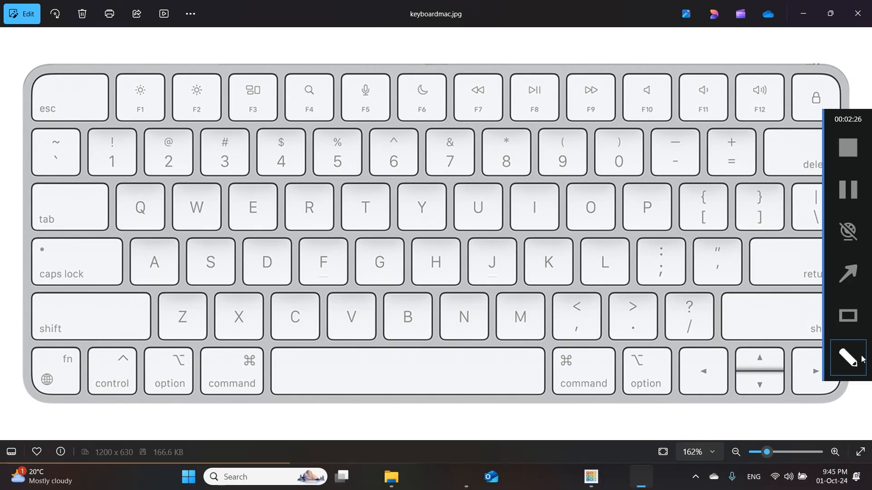
{"action": "left_click", "coordinate": [863, 359]}
{"action": "mouse_move", "coordinate": [96, 279]}
{"action": "left_mouse_down"}
{"action": "mouse_move", "coordinate": [41, 286]}
{"action": "mouse_move", "coordinate": [51, 336]}
{"action": "mouse_move", "coordinate": [150, 291]}
{"action": "mouse_move", "coordinate": [75, 279]}
{"action": "left_mouse_up"}
{"action": "left_click_drag", "start_coordinate": [747, 291], "coordinate": [753, 293]}
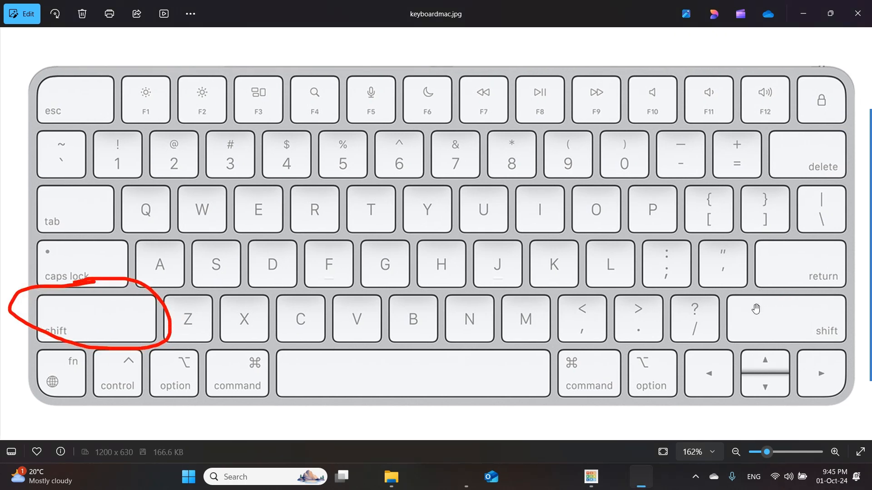
{"action": "key", "text": "alt+Tab"}
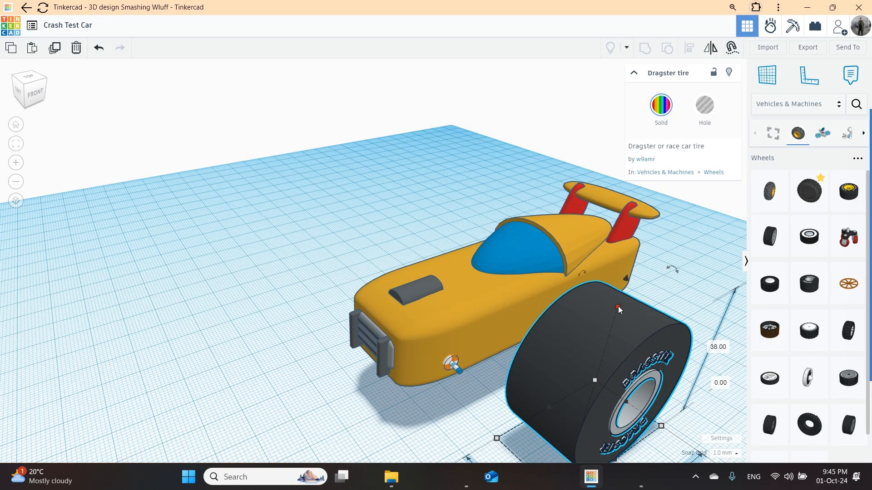
Step: Scale the Dragster tire uniformly to 22 mm high and move it closer to the axle connector at the car's front
{"action": "left_click_drag", "start_coordinate": [618, 307], "coordinate": [622, 366], "text": "shift"}
{"action": "left_click_drag", "start_coordinate": [574, 385], "coordinate": [495, 383]}
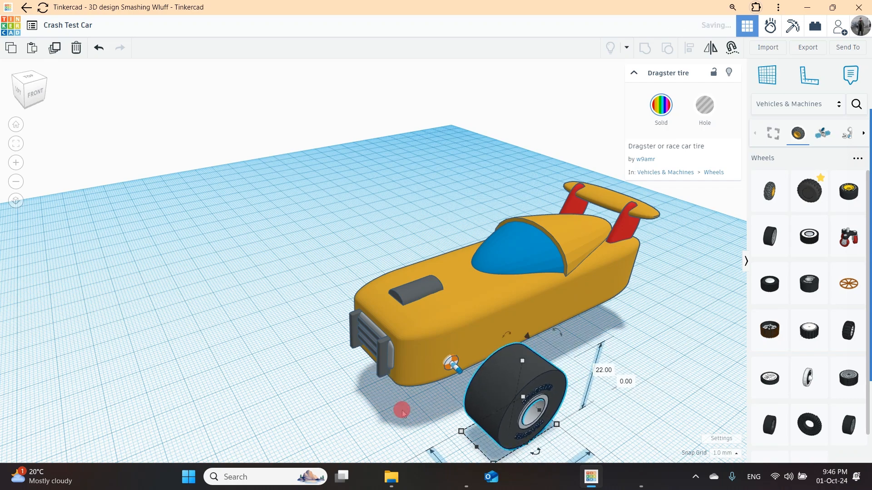
{"action": "right_click_drag", "start_coordinate": [399, 409], "coordinate": [487, 403]}
{"action": "scroll", "coordinate": [488, 403], "scroll_direction": "up", "scroll_amount": 5}
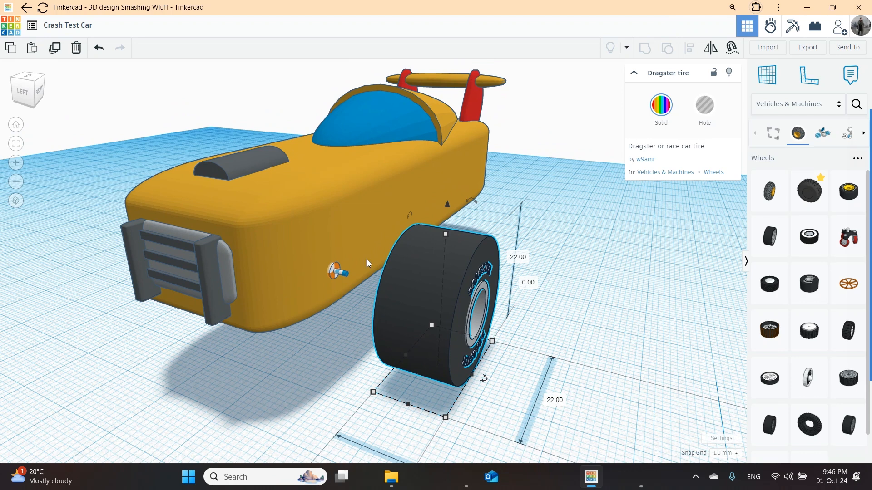
{"action": "mouse_move", "coordinate": [867, 205]}
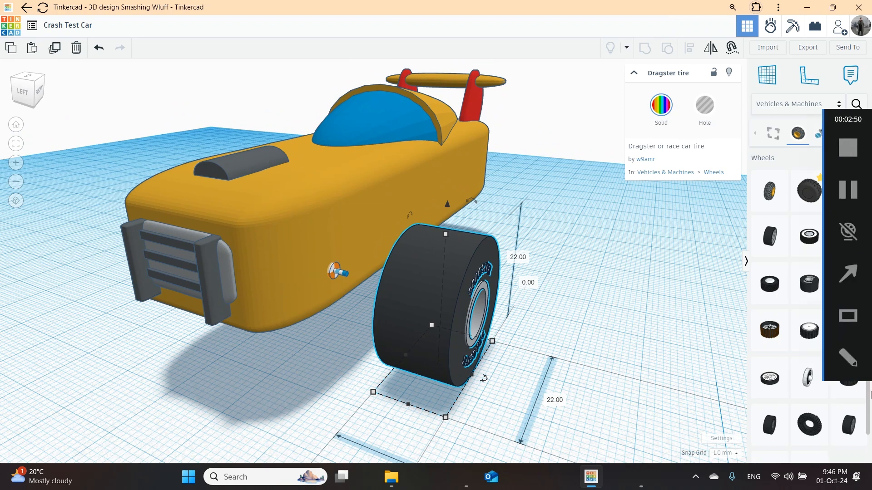
{"action": "mouse_move", "coordinate": [126, 199]}
{"action": "left_mouse_down"}
{"action": "mouse_move", "coordinate": [127, 331]}
{"action": "mouse_move", "coordinate": [218, 232]}
{"action": "mouse_move", "coordinate": [105, 199]}
{"action": "left_mouse_up"}
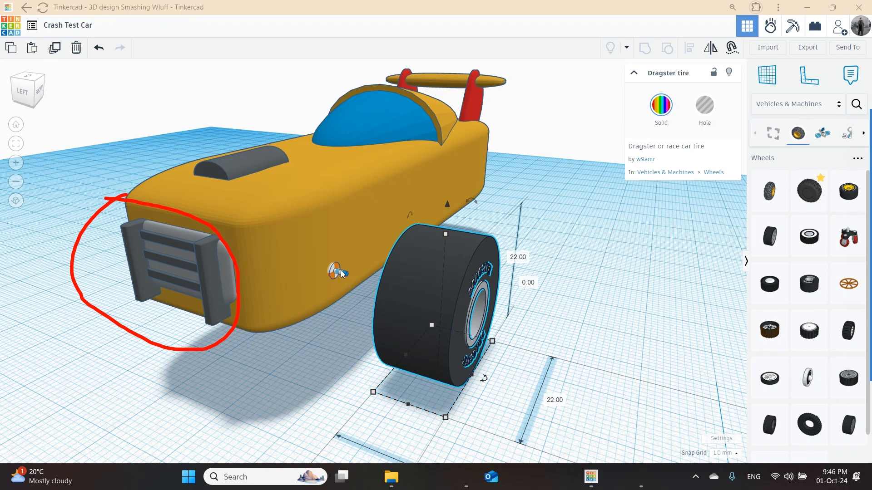
{"action": "right_click_drag", "start_coordinate": [325, 332], "coordinate": [234, 320]}
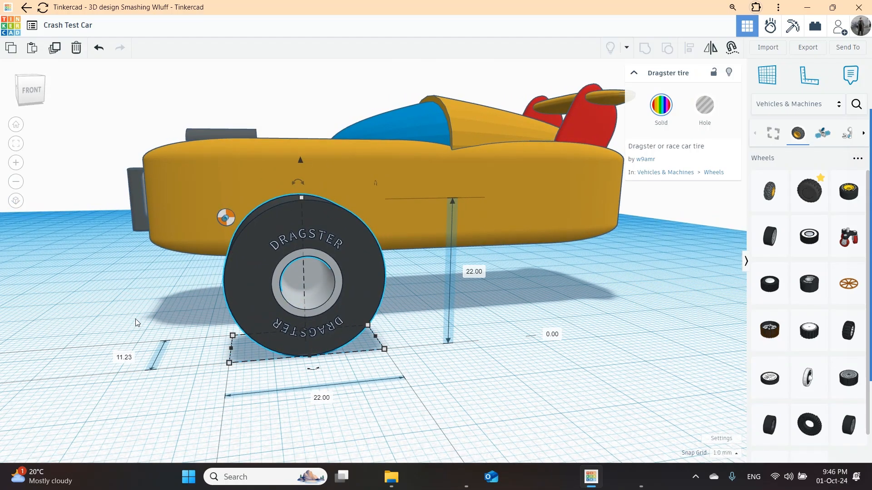
{"action": "right_click_drag", "start_coordinate": [144, 325], "coordinate": [241, 353]}
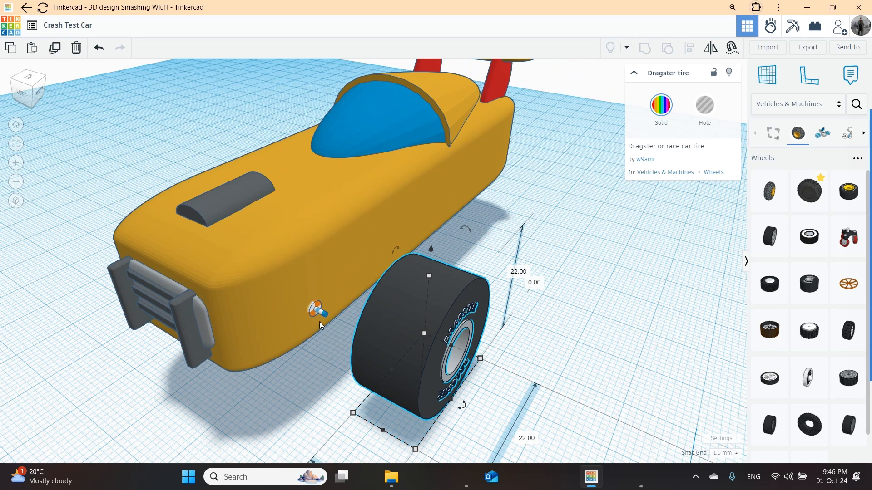
Step: Align the Dragster tire with the centre of the front axle connector, both in height and along the car's length
{"action": "left_click", "coordinate": [567, 320]}
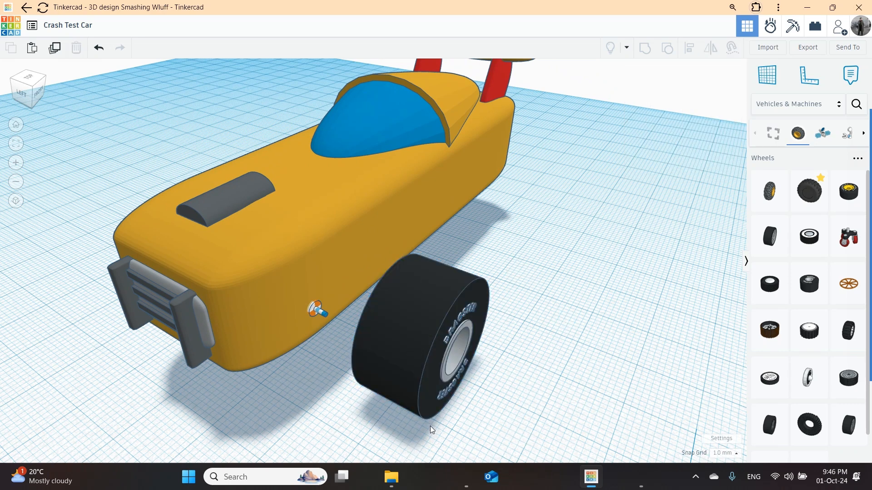
{"action": "left_click", "coordinate": [319, 311]}
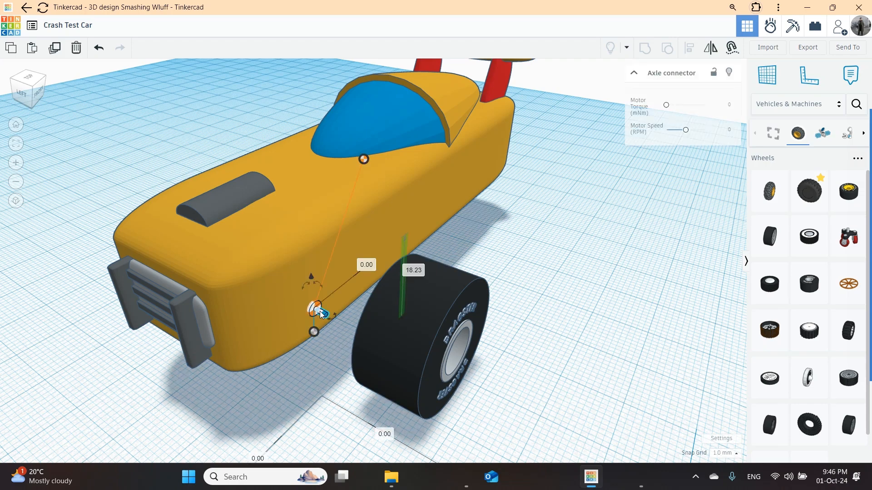
{"action": "left_click", "coordinate": [405, 333], "text": "shift"}
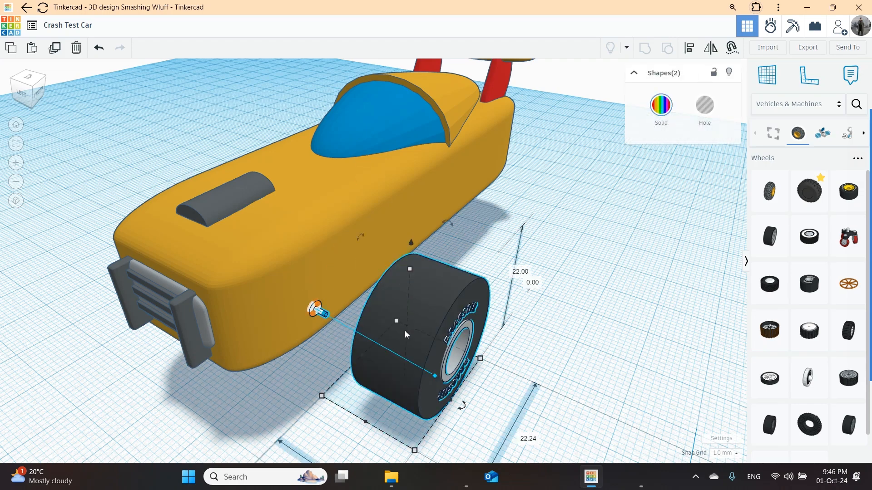
{"action": "scroll", "coordinate": [312, 391], "scroll_direction": "up", "scroll_amount": 4}
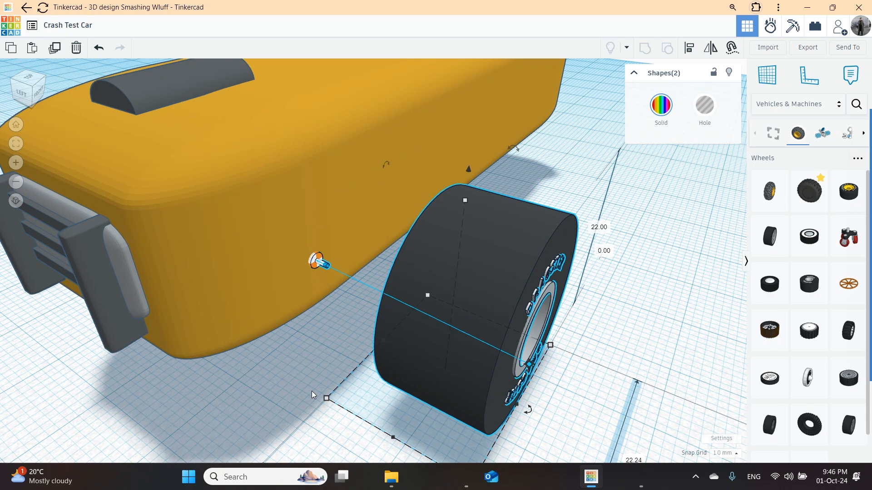
{"action": "left_click", "coordinate": [690, 48]}
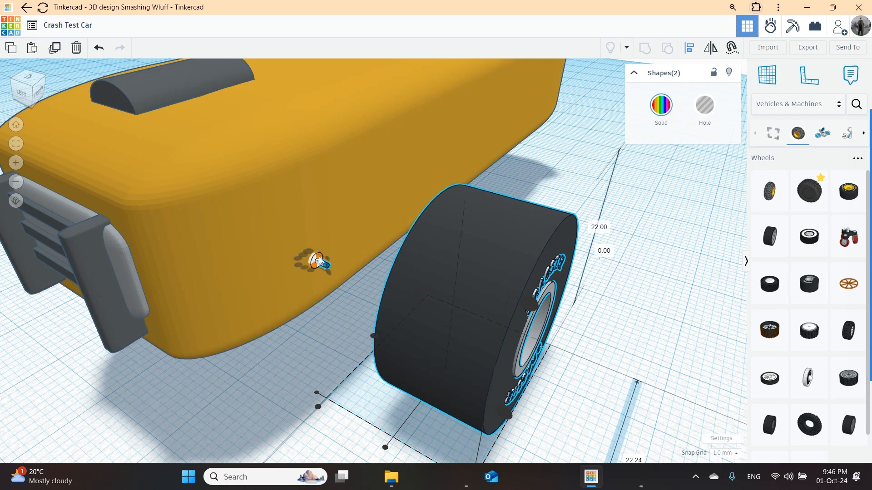
{"action": "scroll", "coordinate": [314, 340], "scroll_direction": "up", "scroll_amount": 5}
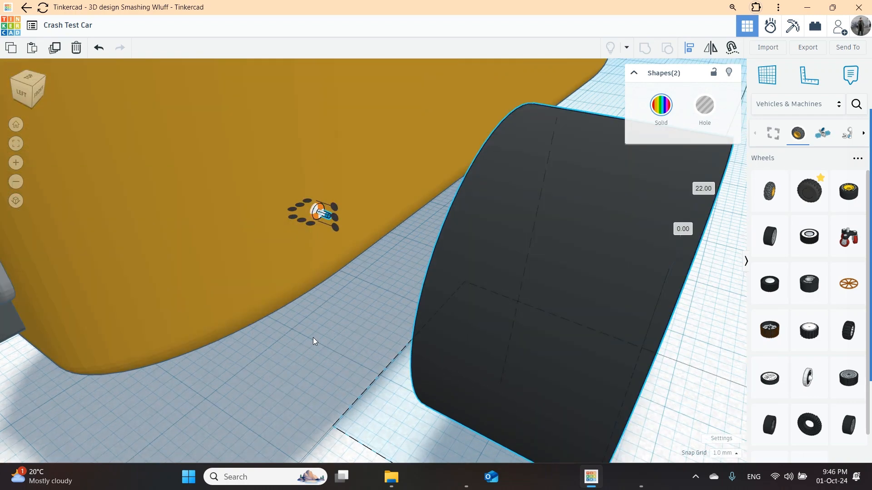
{"action": "scroll", "coordinate": [373, 355], "scroll_direction": "down", "scroll_amount": 3}
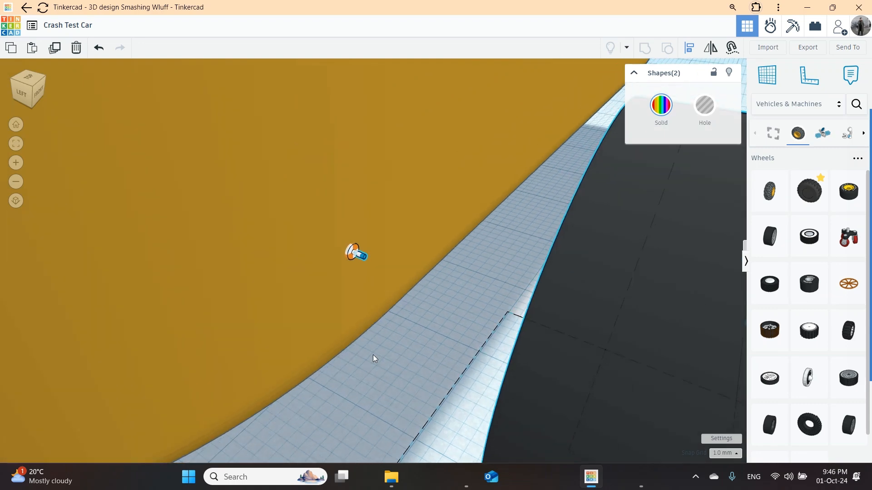
{"action": "scroll", "coordinate": [383, 348], "scroll_direction": "down", "scroll_amount": 2}
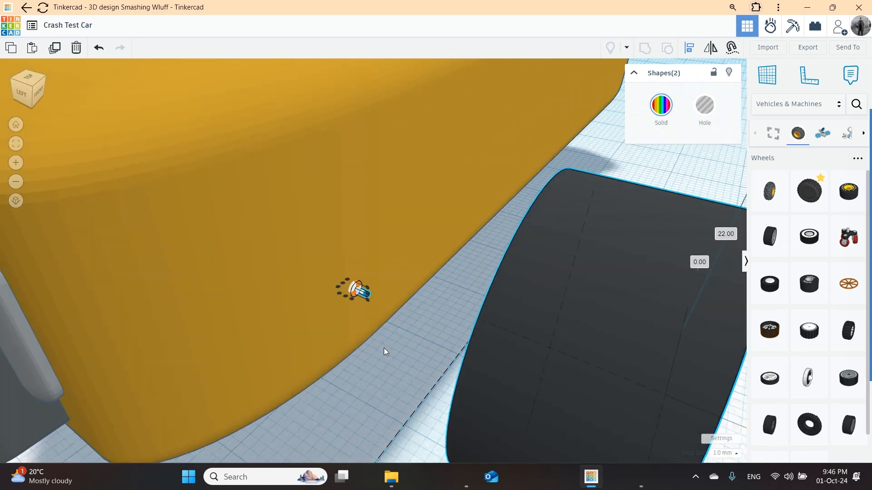
{"action": "scroll", "coordinate": [383, 348], "scroll_direction": "up", "scroll_amount": 2}
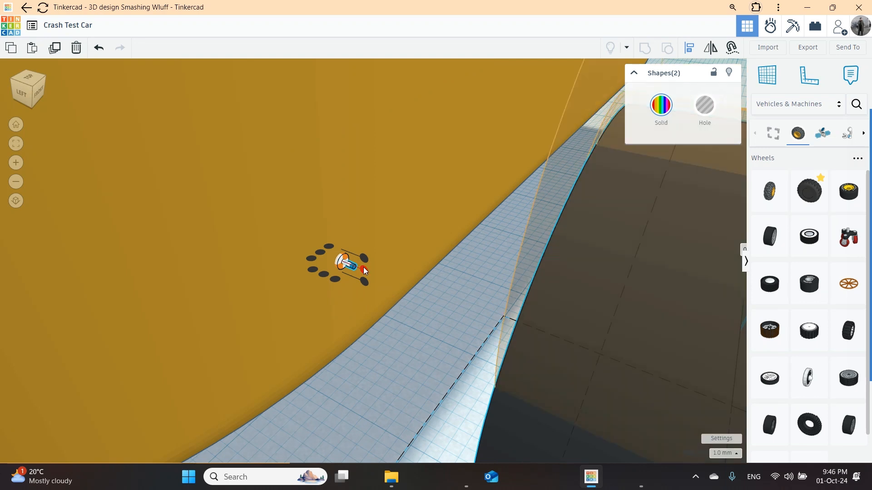
{"action": "left_click", "coordinate": [363, 267]}
{"action": "left_click", "coordinate": [363, 267]}
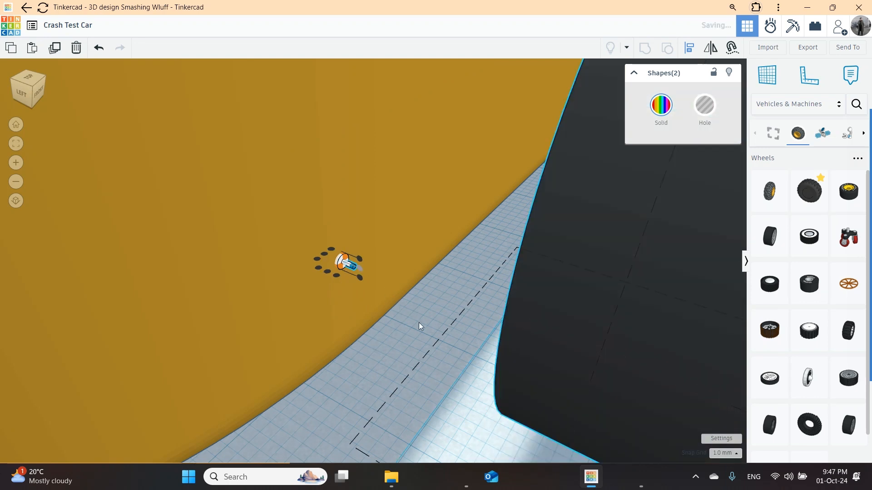
{"action": "left_click", "coordinate": [324, 256]}
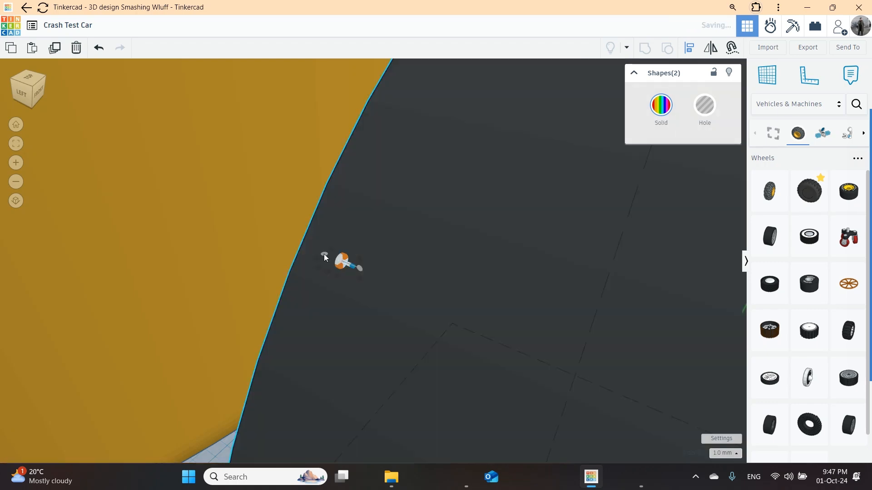
Step: Move the Dragster tire outward, away from the car's side and the axle connector
{"action": "scroll", "coordinate": [374, 374], "scroll_direction": "down", "scroll_amount": 5}
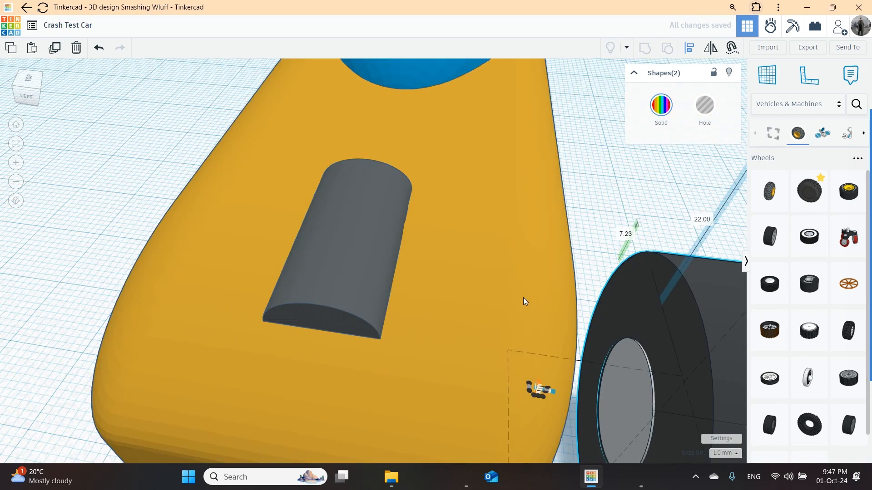
{"action": "middle_click_drag", "start_coordinate": [590, 254], "coordinate": [468, 215]}
{"action": "right_click_drag", "start_coordinate": [696, 327], "coordinate": [540, 200]}
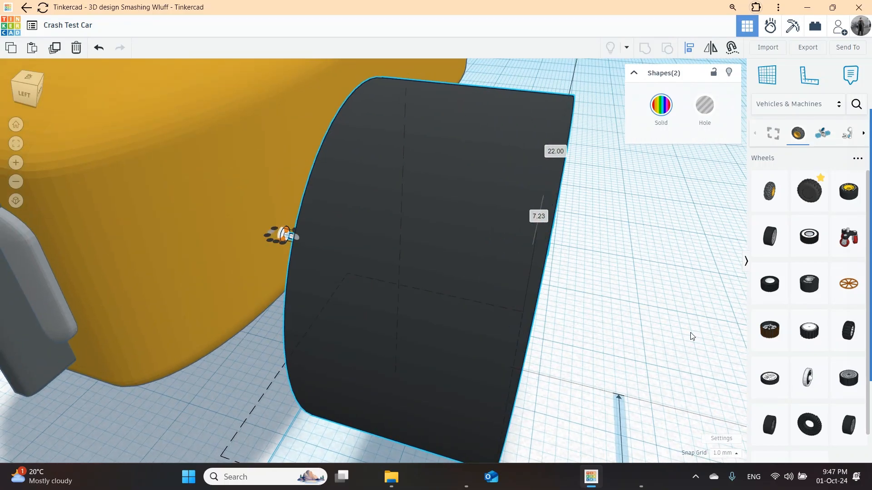
{"action": "left_click", "coordinate": [546, 286]}
{"action": "left_click", "coordinate": [540, 284]}
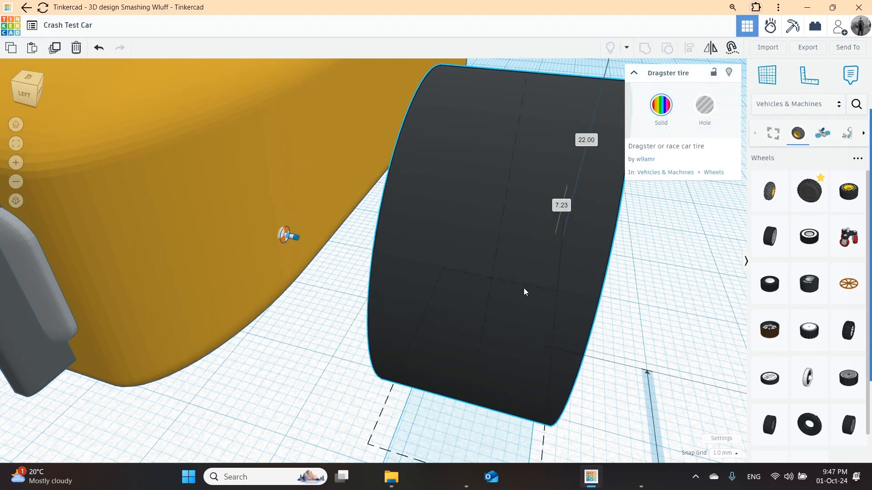
{"action": "right_click_drag", "start_coordinate": [645, 313], "coordinate": [539, 231]}
{"action": "scroll", "coordinate": [597, 296], "scroll_direction": "down", "scroll_amount": 3}
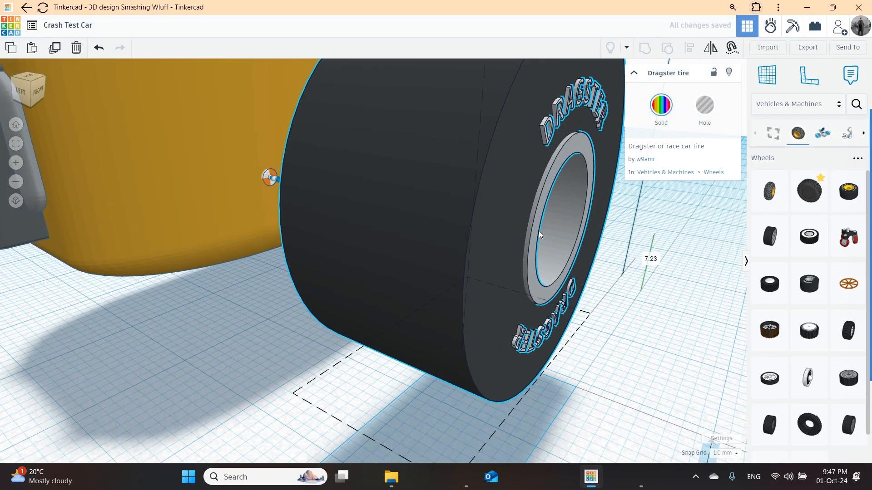
{"action": "scroll", "coordinate": [520, 271], "scroll_direction": "up", "scroll_amount": 3}
{"action": "scroll", "coordinate": [547, 272], "scroll_direction": "down", "scroll_amount": 4}
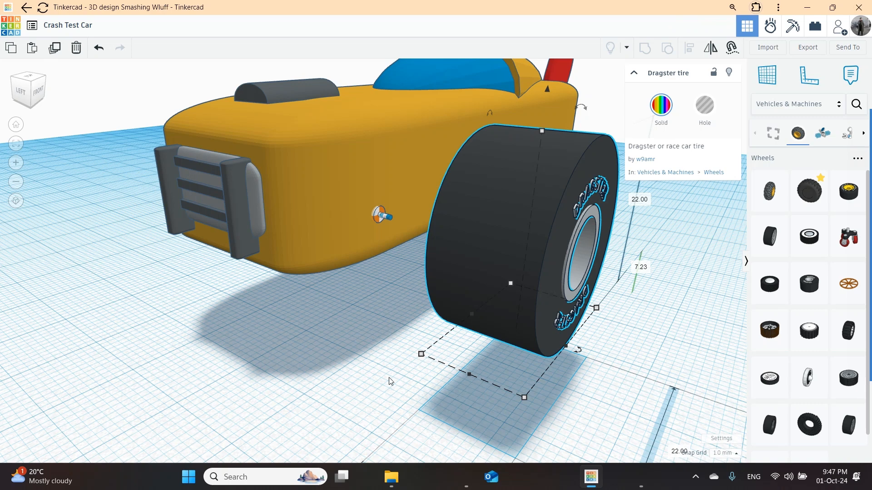
{"action": "left_click", "coordinate": [344, 393]}
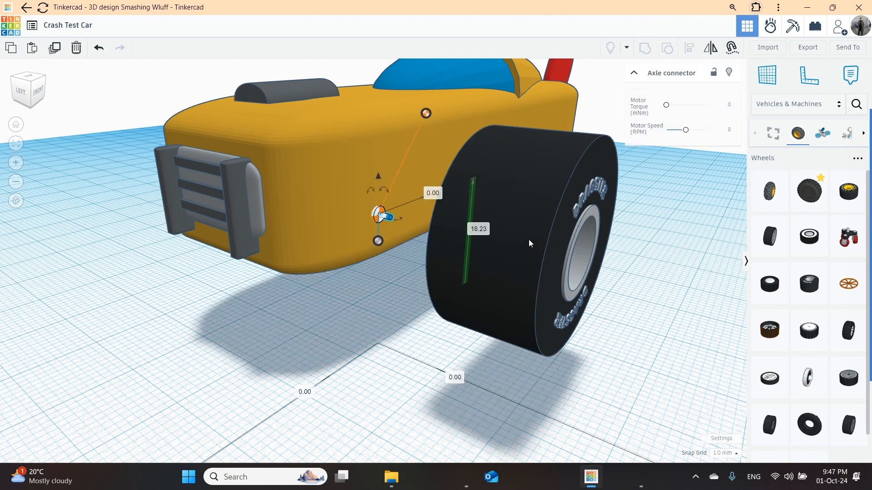
{"action": "left_click", "coordinate": [541, 222], "text": "shift"}
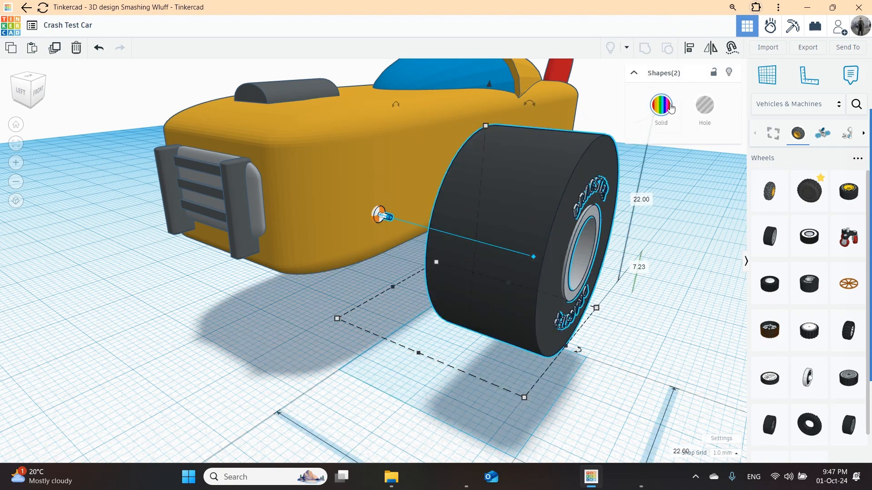
{"action": "left_click", "coordinate": [689, 48]}
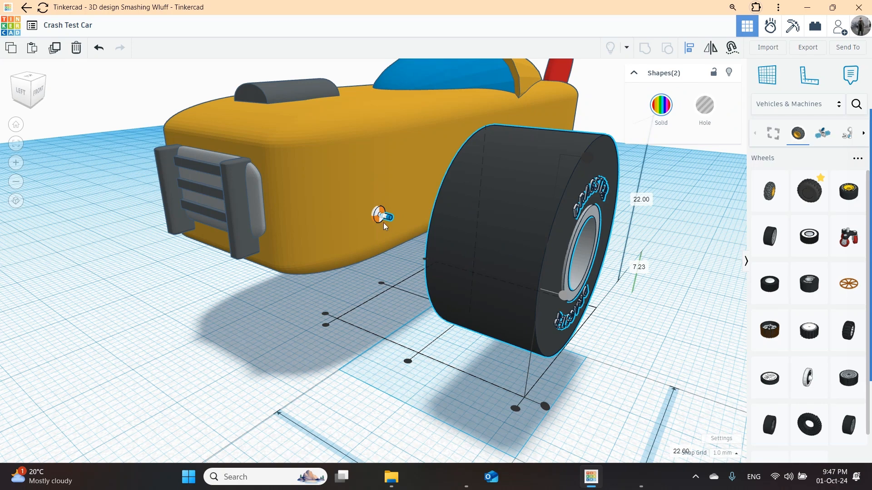
{"action": "key", "text": "Escape"}
{"action": "scroll", "coordinate": [377, 317], "scroll_direction": "up", "scroll_amount": 5}
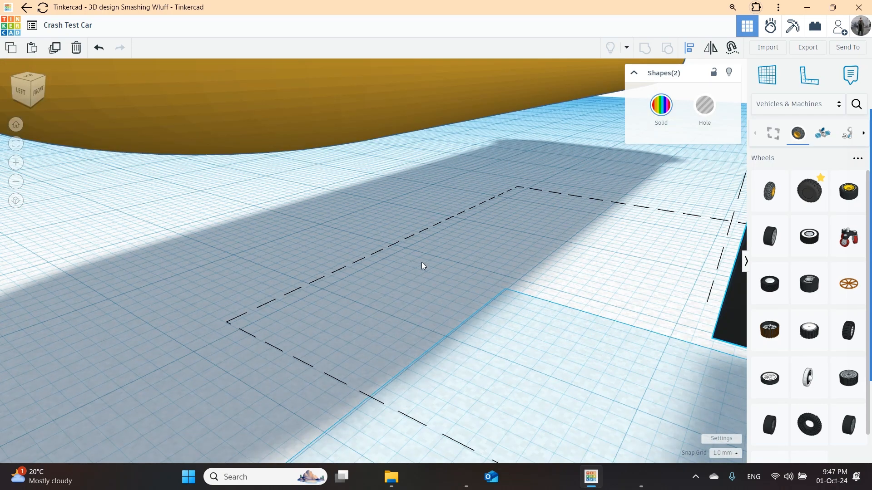
{"action": "middle_click_drag", "start_coordinate": [422, 262], "coordinate": [335, 386]}
{"action": "scroll", "coordinate": [336, 387], "scroll_direction": "up", "scroll_amount": 1}
{"action": "scroll", "coordinate": [359, 391], "scroll_direction": "down", "scroll_amount": 2}
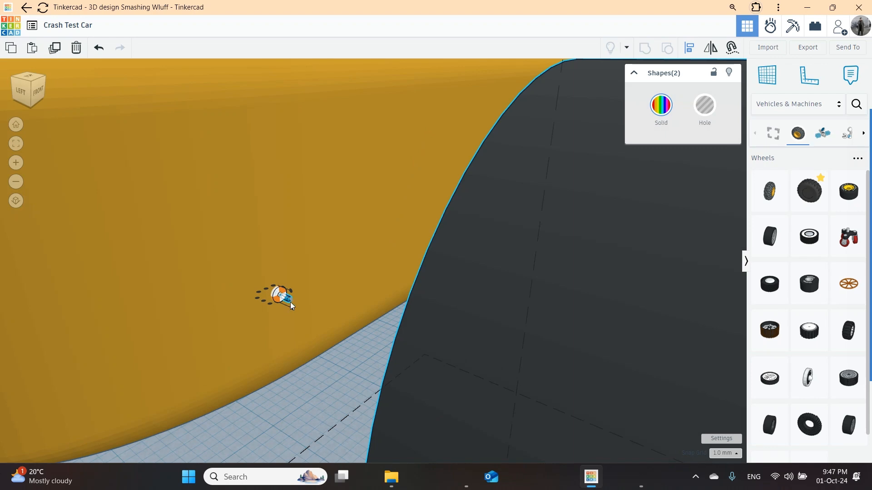
{"action": "key", "text": "Escape"}
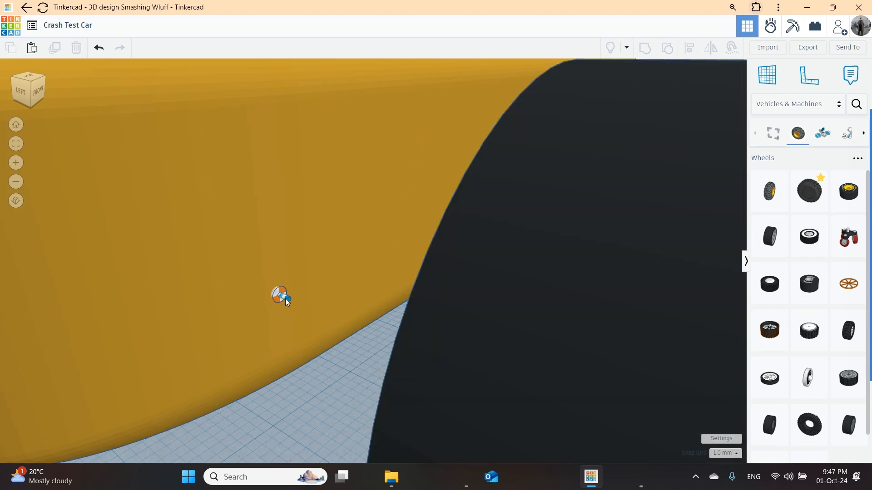
{"action": "left_click", "coordinate": [282, 297]}
{"action": "scroll", "coordinate": [334, 358], "scroll_direction": "down", "scroll_amount": 5}
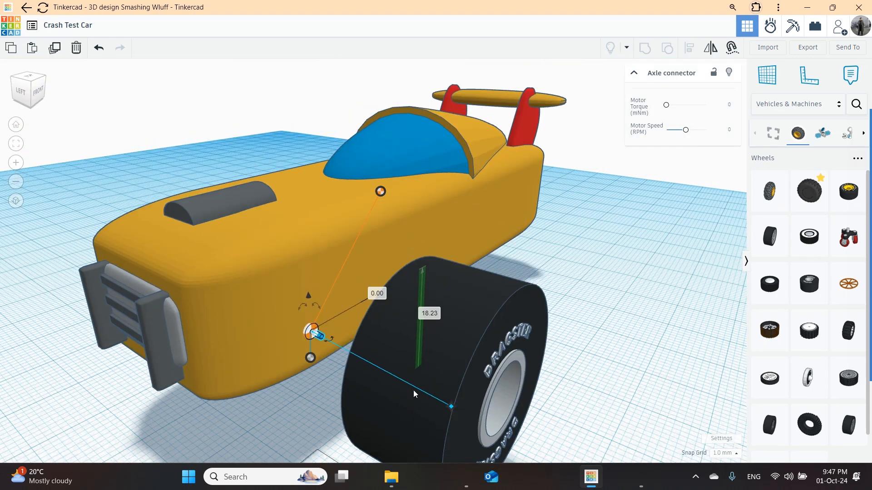
{"action": "right_click_drag", "start_coordinate": [413, 390], "coordinate": [409, 385]}
{"action": "left_click", "coordinate": [654, 279]}
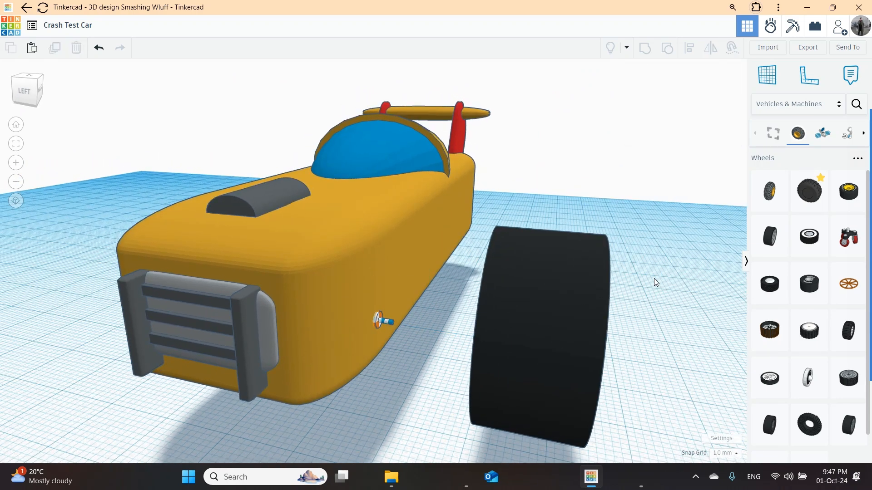
Step: Align the Dragster tire to the axle connector, centred along the car's length and with its inner face at the connector's inner end
{"action": "left_click", "coordinate": [381, 320]}
{"action": "left_click", "coordinate": [541, 288], "text": "shift"}
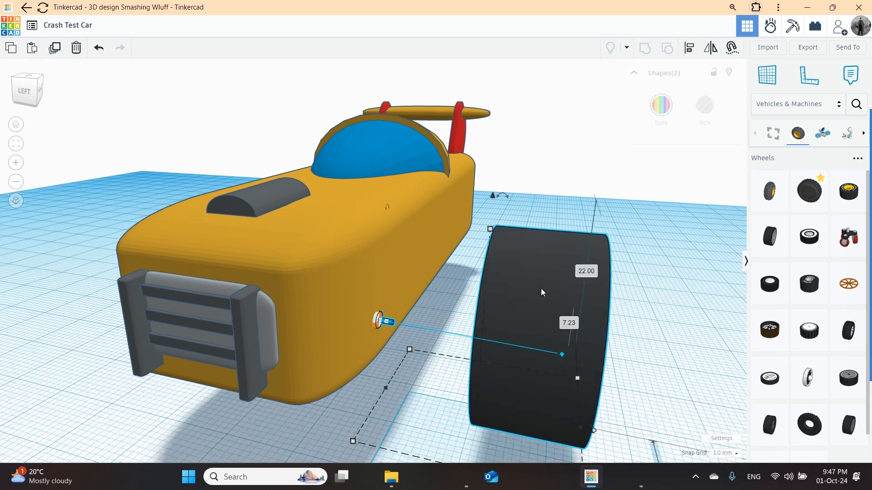
{"action": "left_click", "coordinate": [689, 47]}
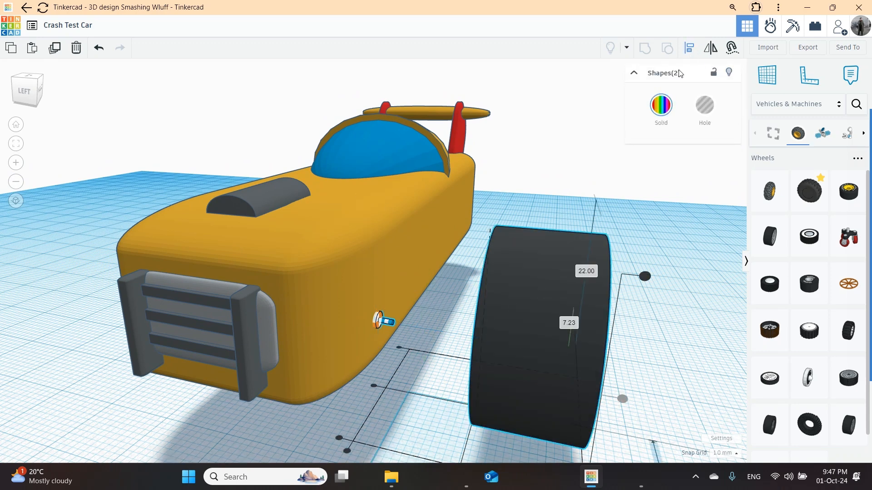
{"action": "left_click", "coordinate": [385, 320]}
{"action": "scroll", "coordinate": [397, 386], "scroll_direction": "up", "scroll_amount": 6}
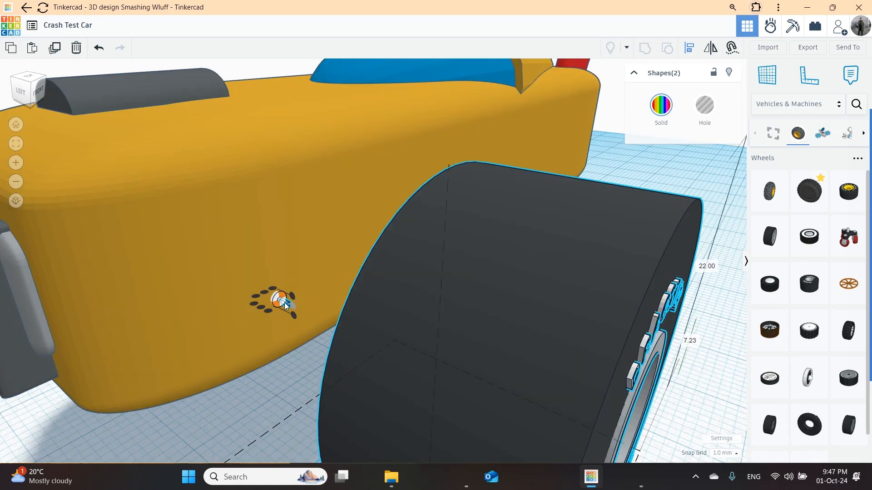
{"action": "left_click", "coordinate": [264, 291]}
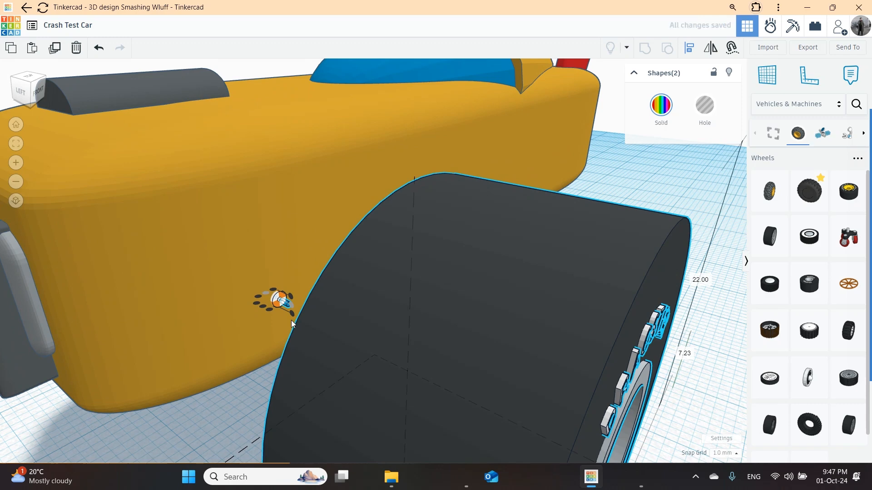
{"action": "left_click", "coordinate": [255, 302]}
{"action": "right_click_drag", "start_coordinate": [244, 353], "coordinate": [365, 389]}
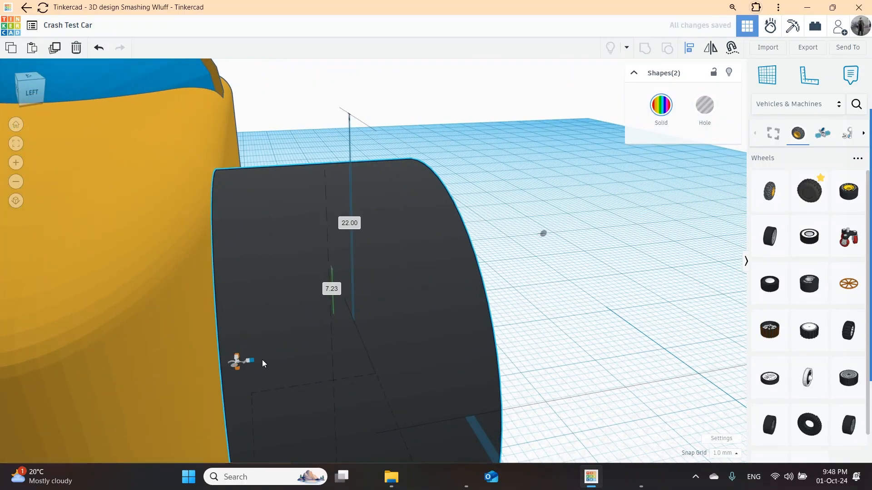
{"action": "scroll", "coordinate": [474, 344], "scroll_direction": "down", "scroll_amount": 3}
{"action": "right_click_drag", "start_coordinate": [514, 385], "coordinate": [330, 363]}
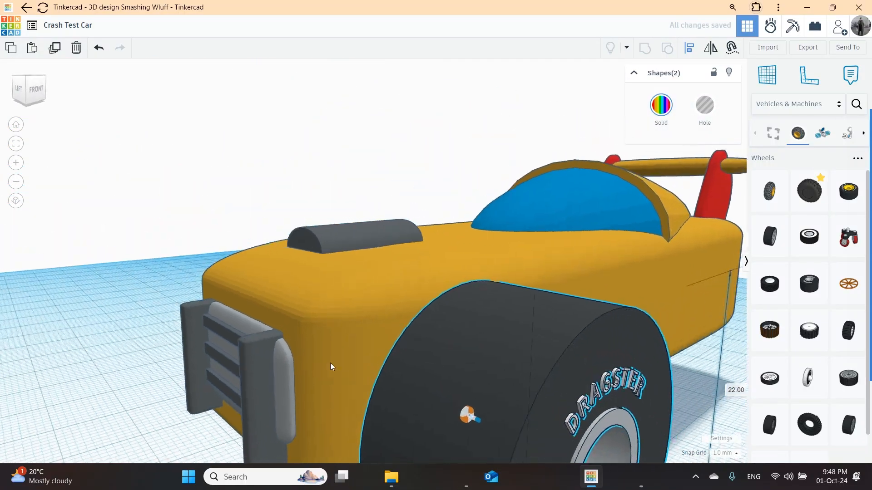
Step: Move the front Dragster tire 1 mm outward from the car's side
{"action": "scroll", "coordinate": [330, 364], "scroll_direction": "down", "scroll_amount": 5}
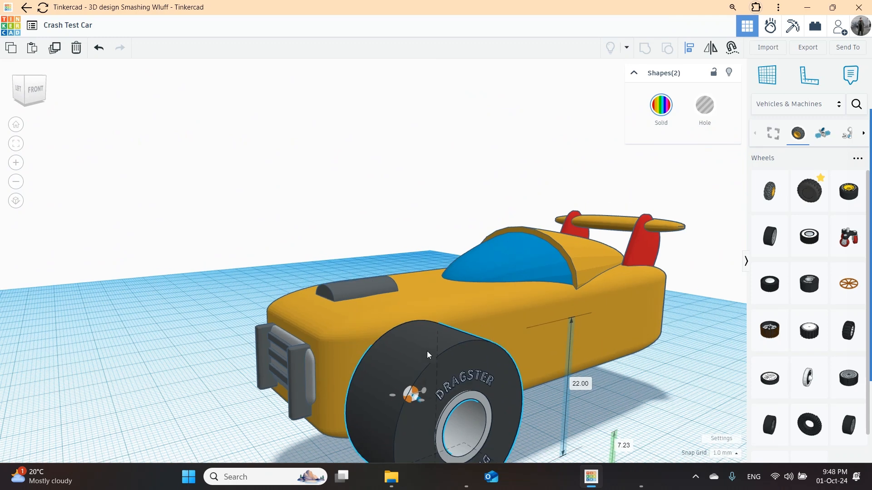
{"action": "left_click", "coordinate": [38, 93]}
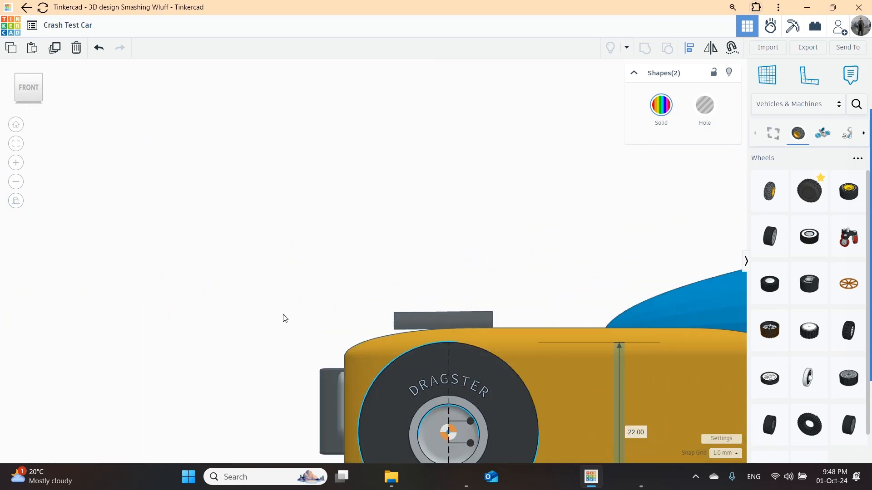
{"action": "middle_click_drag", "start_coordinate": [282, 317], "coordinate": [240, 225]}
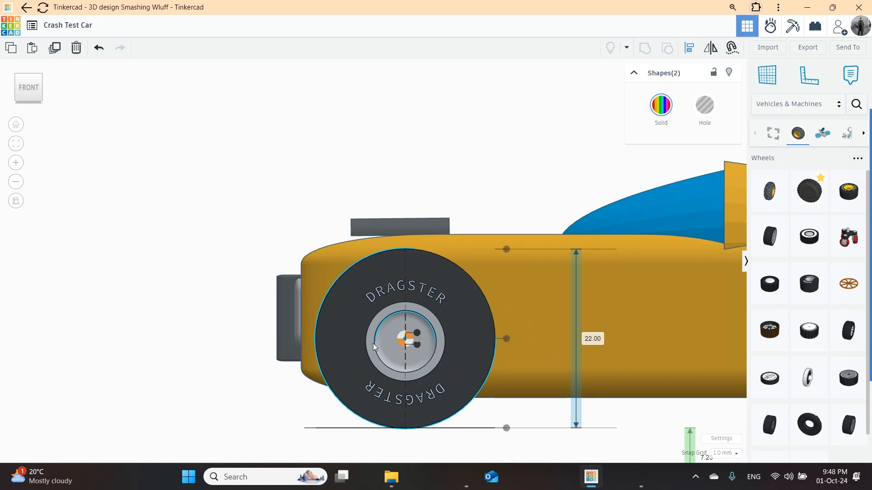
{"action": "right_click_drag", "start_coordinate": [203, 305], "coordinate": [430, 380]}
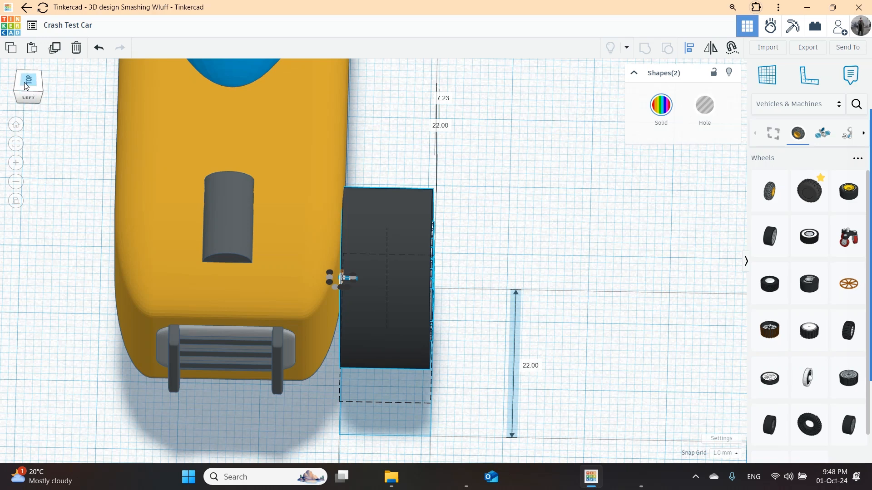
{"action": "left_click", "coordinate": [27, 81]}
{"action": "scroll", "coordinate": [459, 263], "scroll_direction": "up", "scroll_amount": 3}
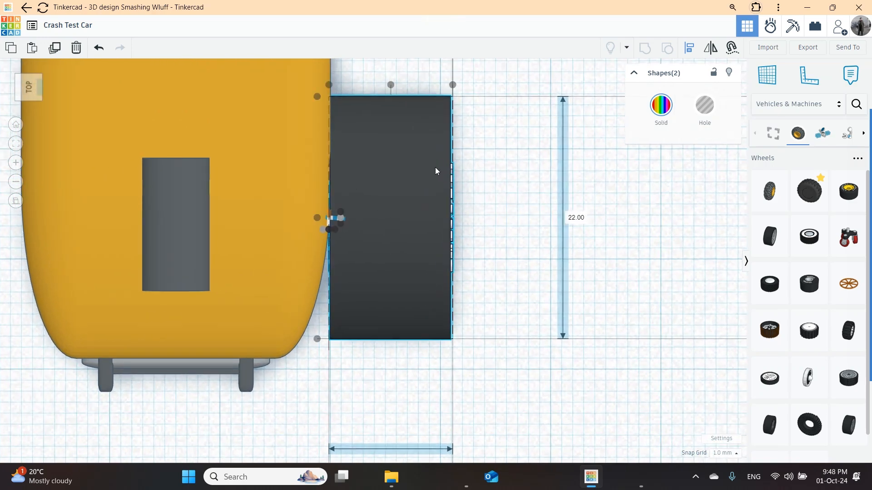
{"action": "left_click", "coordinate": [489, 173]}
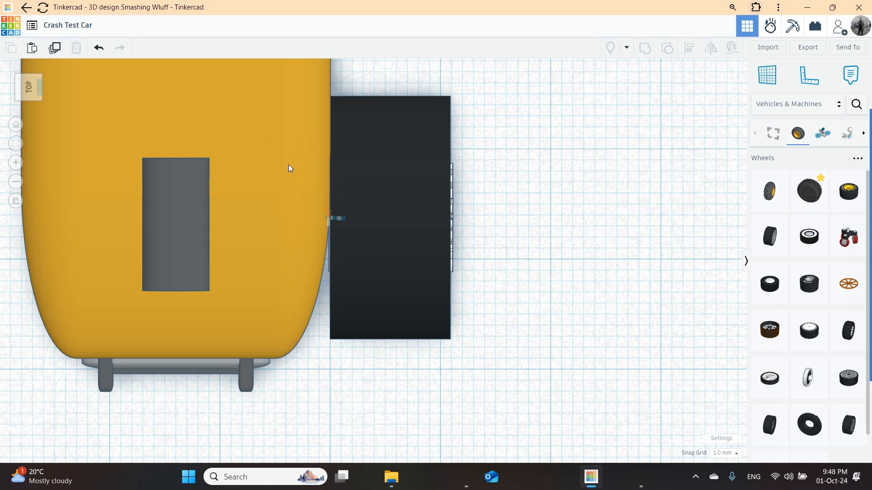
{"action": "left_click", "coordinate": [397, 179]}
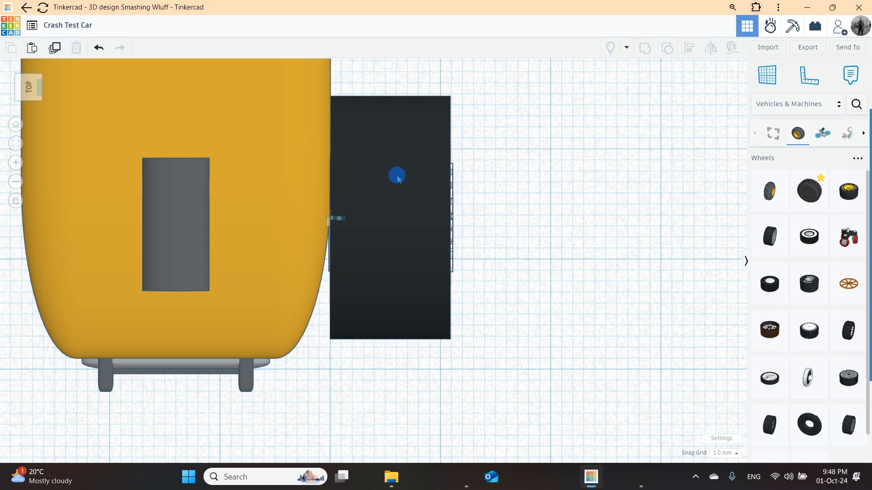
{"action": "key", "text": "Right"}
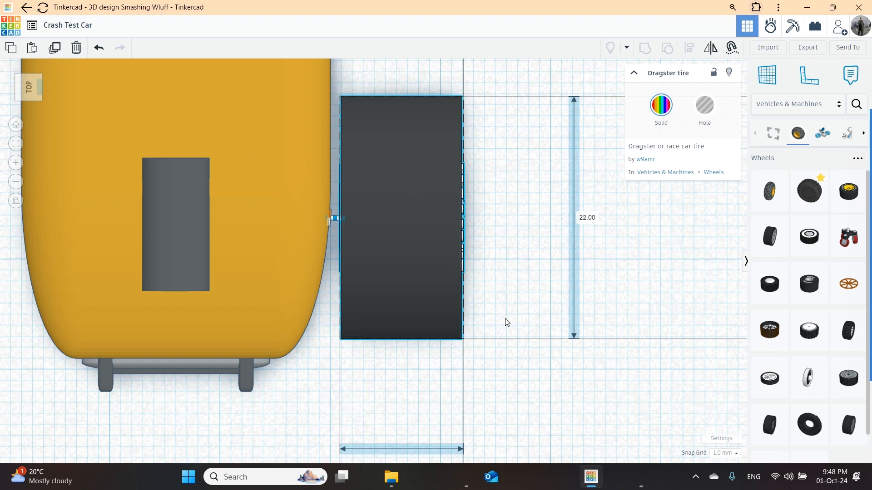
{"action": "mouse_move", "coordinate": [505, 320]}
{"action": "right_mouse_down"}
{"action": "mouse_move", "coordinate": [485, 310]}
{"action": "mouse_move", "coordinate": [515, 309]}
{"action": "right_mouse_up"}
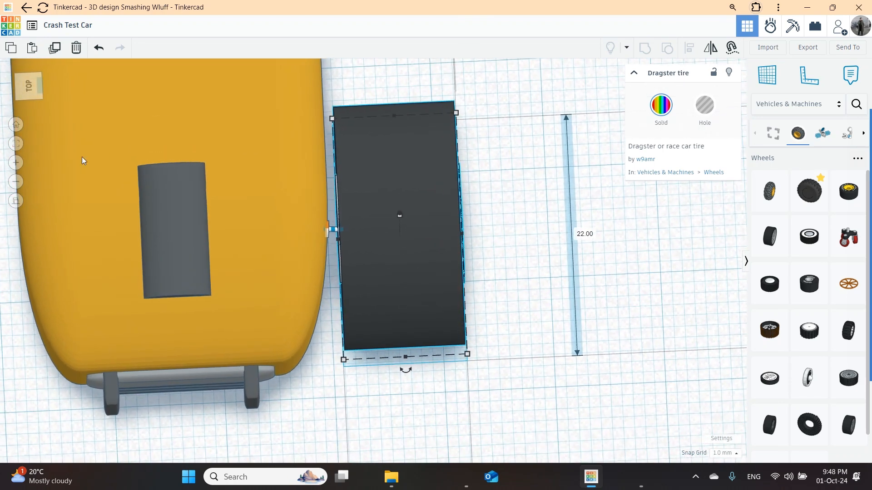
{"action": "left_click", "coordinate": [28, 86]}
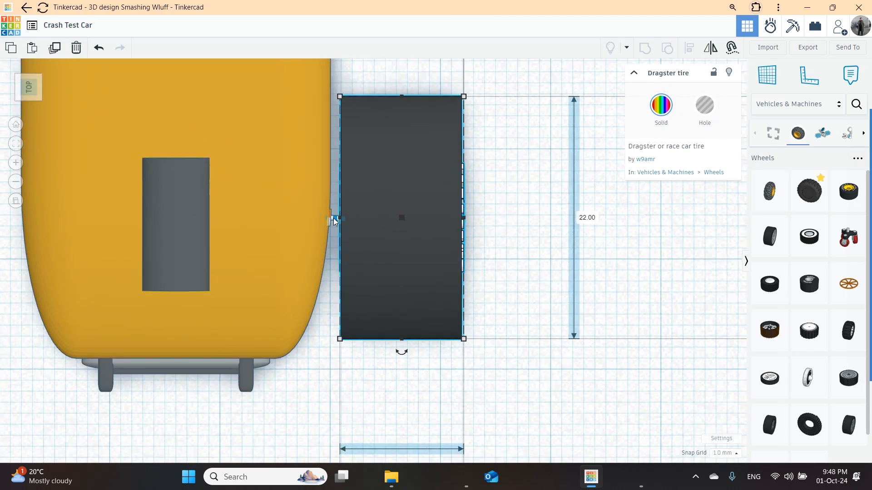
Step: Reposition the axle connector's axis end point just outside the Dragster tire, in line with the tire's centre
{"action": "left_click", "coordinate": [333, 218]}
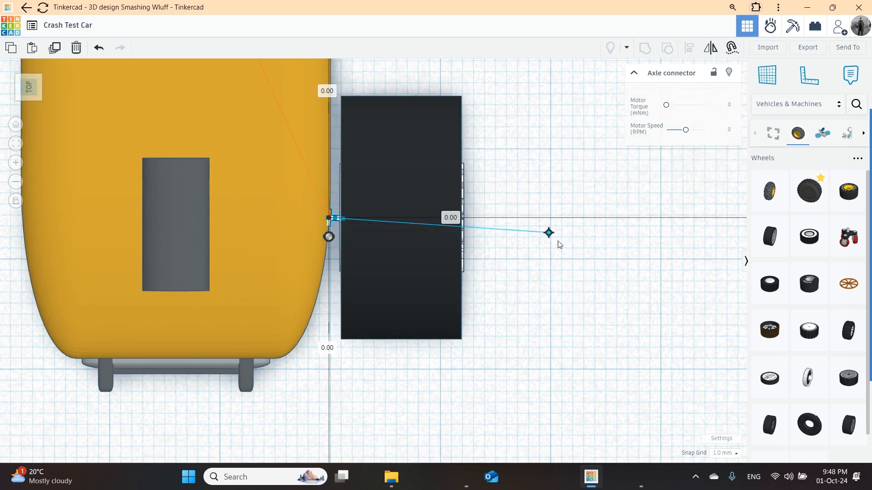
{"action": "left_click", "coordinate": [549, 233]}
{"action": "left_click_drag", "start_coordinate": [549, 236], "coordinate": [515, 224]}
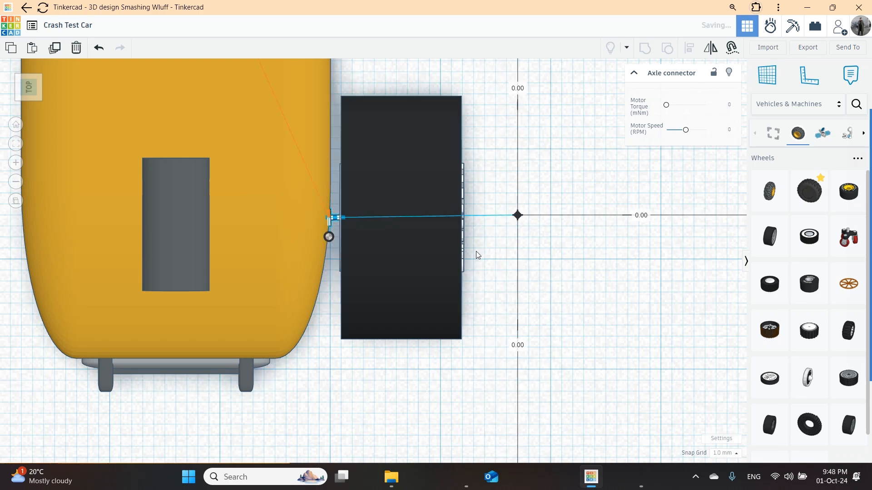
{"action": "right_click_drag", "start_coordinate": [611, 312], "coordinate": [540, 260]}
{"action": "right_click_drag", "start_coordinate": [526, 317], "coordinate": [551, 356]}
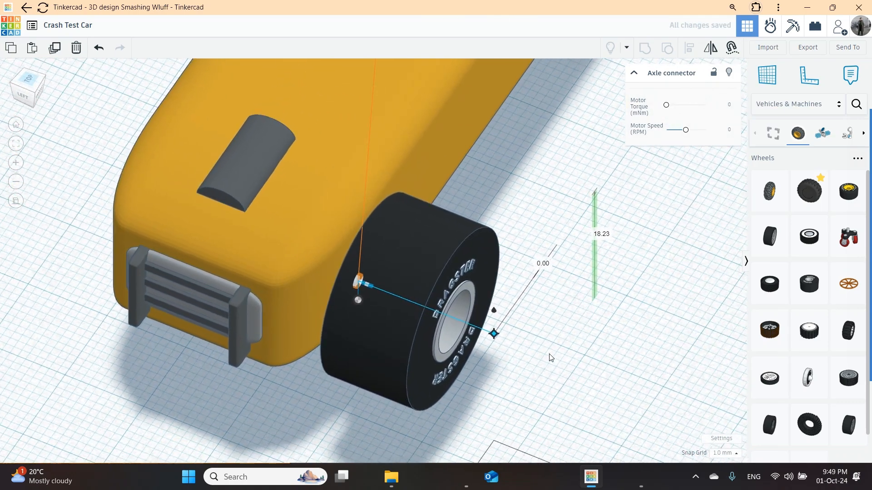
{"action": "left_click", "coordinate": [510, 376]}
Step: Attach the axle connector's wheel link to the Dragster tire and check that its body link targets the car
{"action": "left_click", "coordinate": [355, 280]}
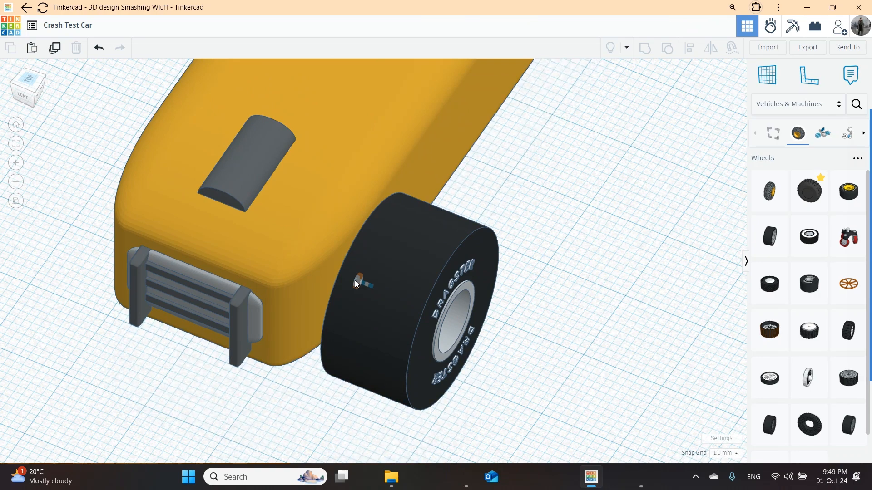
{"action": "scroll", "coordinate": [490, 358], "scroll_direction": "down", "scroll_amount": 2}
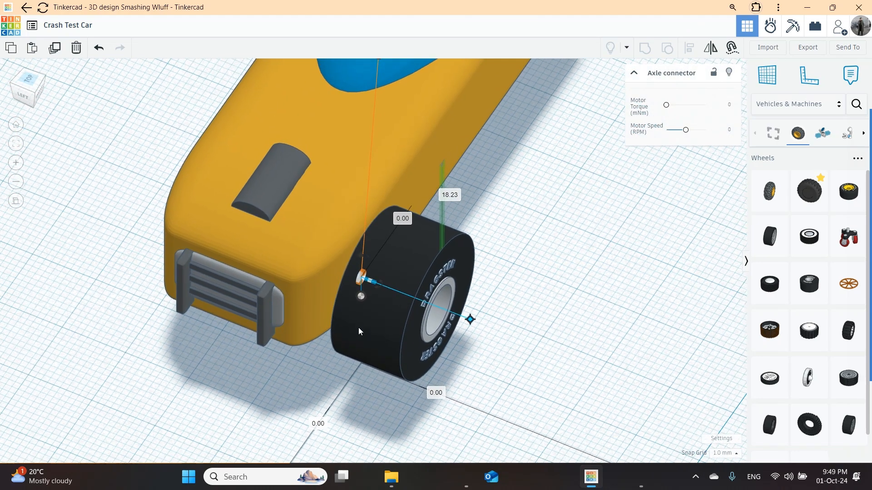
{"action": "left_click_drag", "start_coordinate": [359, 296], "coordinate": [387, 310]}
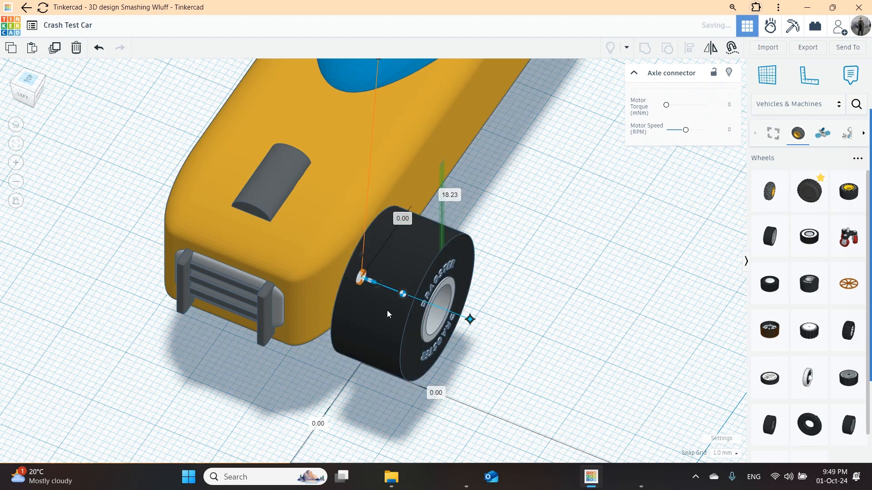
{"action": "scroll", "coordinate": [405, 295], "scroll_direction": "down", "scroll_amount": 3}
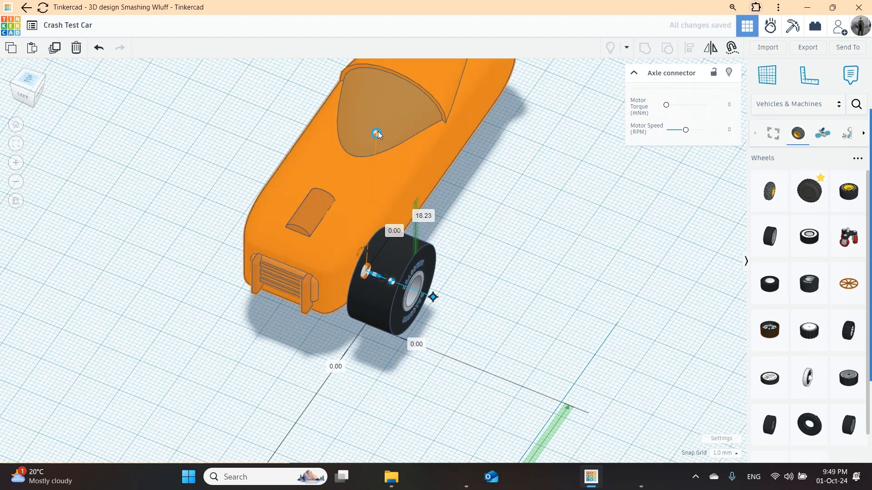
{"action": "left_click_drag", "start_coordinate": [378, 133], "coordinate": [376, 133]}
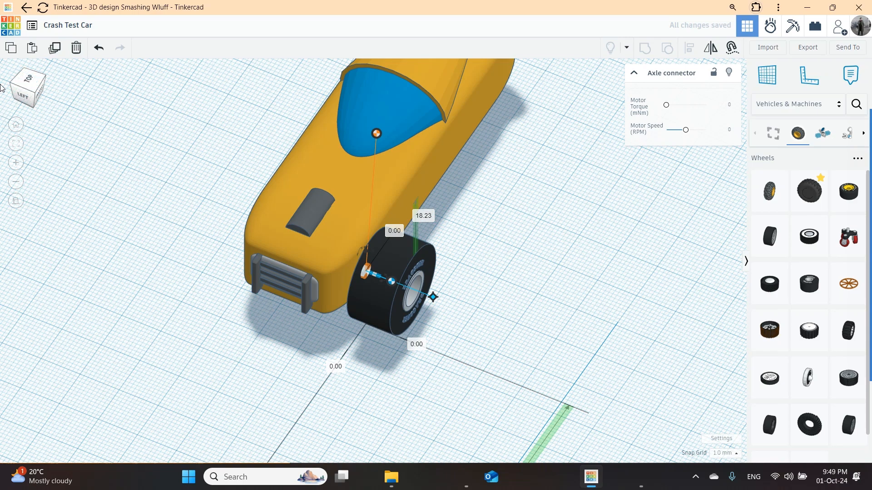
Step: Duplicate the front tire with its axle connector and move the copy 60 mm along the car's side toward the rear
{"action": "left_click", "coordinate": [28, 81]}
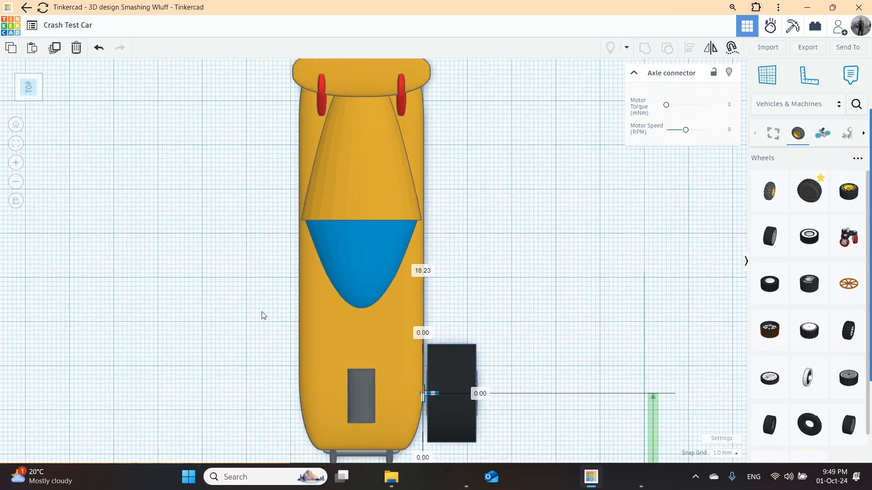
{"action": "left_click", "coordinate": [15, 201]}
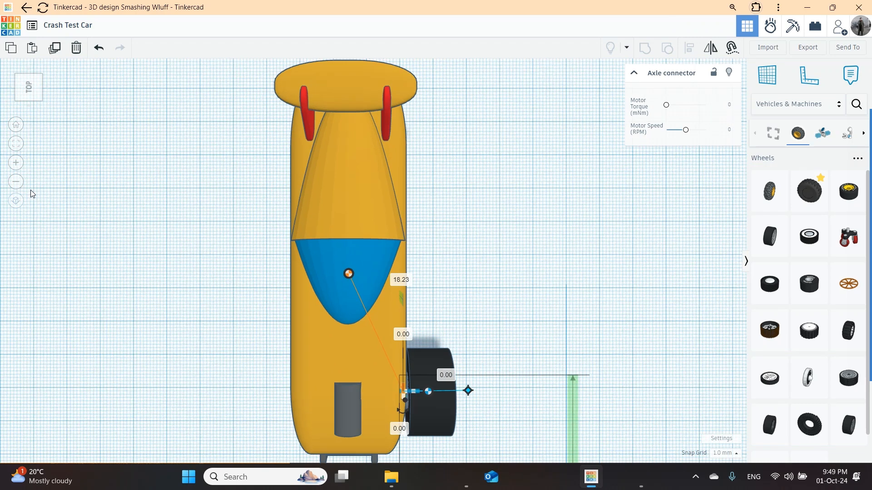
{"action": "left_click", "coordinate": [16, 201]}
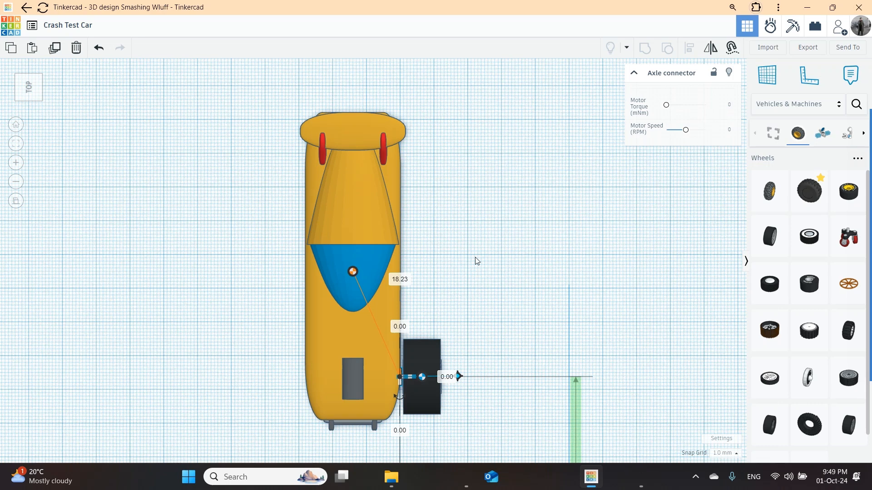
{"action": "left_click", "coordinate": [495, 287]}
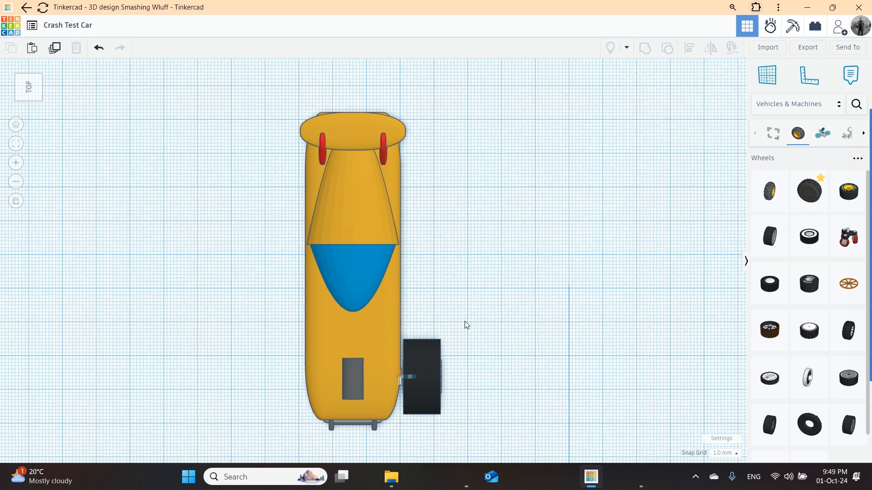
{"action": "left_click_drag", "start_coordinate": [459, 320], "coordinate": [405, 428]}
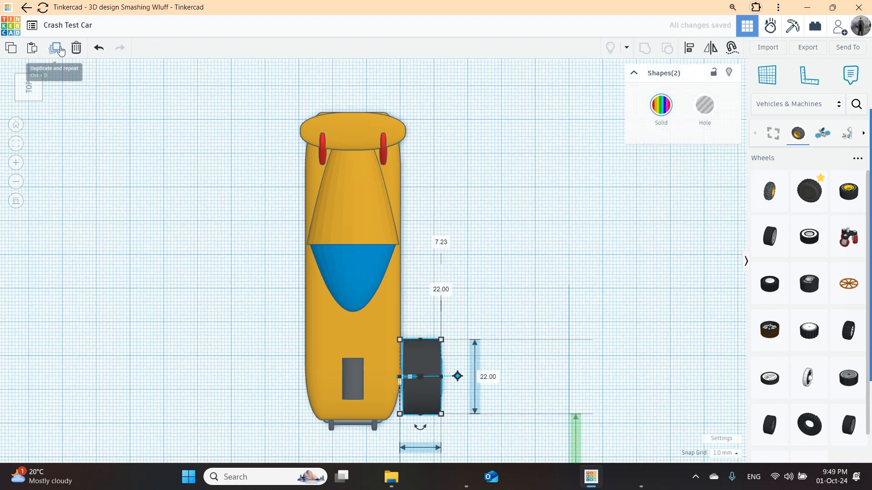
{"action": "key", "text": "Up"}
{"action": "key", "text": "Up"}
{"action": "key", "text": "Up"}
{"action": "key", "text": "Up"}
{"action": "key", "text": "Up"}
{"action": "key", "text": "Up"}
{"action": "key", "text": "Up"}
{"action": "key", "text": "Up"}
{"action": "key", "text": "Up"}
{"action": "key", "text": "Up"}
{"action": "key", "text": "Up"}
{"action": "key", "text": "Up"}
{"action": "key", "text": "Up"}
{"action": "key", "text": "Up"}
{"action": "key", "text": "Up"}
{"action": "key", "text": "Up"}
{"action": "key", "text": "Up"}
{"action": "key", "text": "Up"}
{"action": "key", "text": "Up"}
{"action": "key", "text": "Up"}
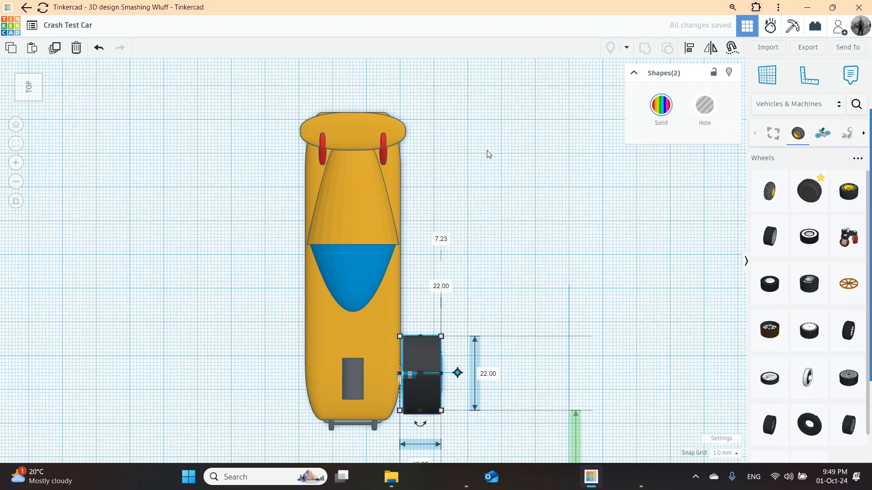
{"action": "key", "text": "Up"}
{"action": "key", "text": "Up"}
{"action": "key", "text": "Up"}
{"action": "key", "text": "Up"}
{"action": "key", "text": "Up"}
{"action": "key", "text": "Up"}
{"action": "key", "text": "Up"}
{"action": "key", "text": "Up"}
{"action": "key", "text": "Up"}
{"action": "key", "text": "Up"}
{"action": "key", "text": "Up"}
{"action": "key", "text": "Up"}
{"action": "key", "text": "Up"}
{"action": "key", "text": "Up"}
{"action": "key", "text": "Up"}
{"action": "key", "text": "Up"}
{"action": "key", "text": "Up"}
{"action": "key", "text": "Up"}
{"action": "key", "text": "Up"}
{"action": "key", "text": "Up"}
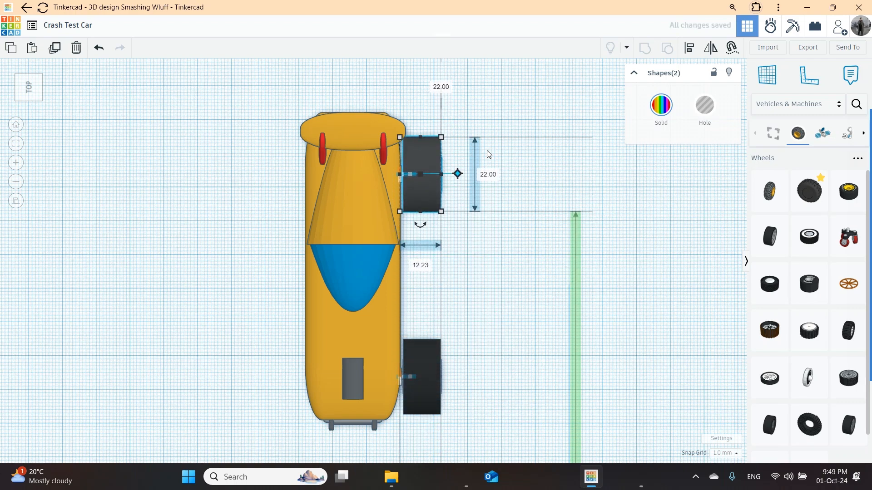
{"action": "left_click", "coordinate": [500, 241]}
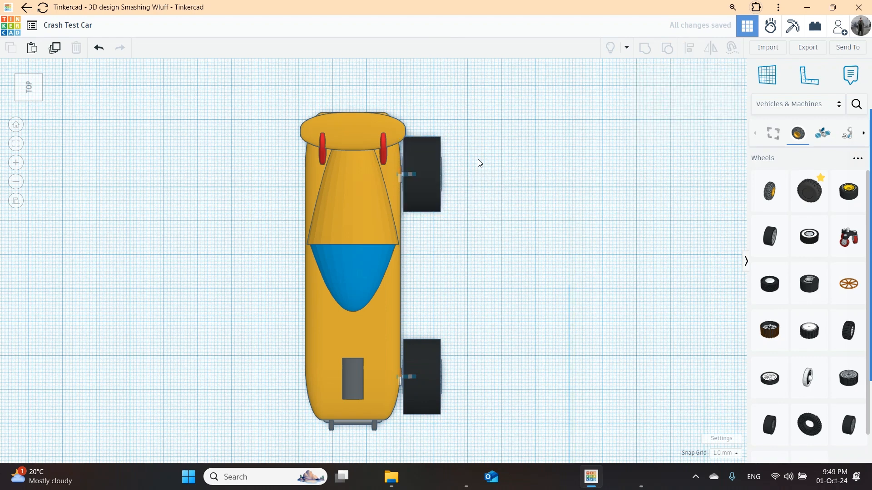
Step: Duplicate both tires and their axle connectors and move the copies across the car, clear of its opposite side
{"action": "left_click_drag", "start_coordinate": [468, 151], "coordinate": [409, 402]}
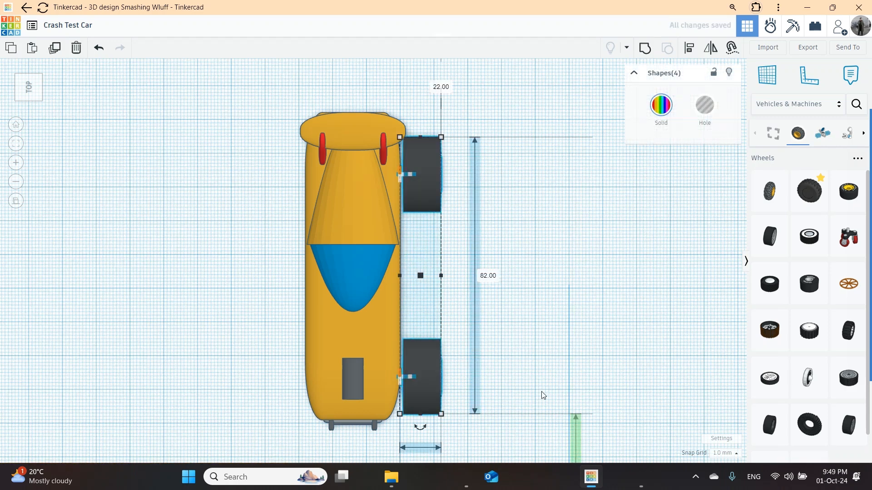
{"action": "key", "text": "Left"}
{"action": "key", "text": "Left"}
{"action": "key", "text": "Left"}
{"action": "key", "text": "Left"}
{"action": "key", "text": "Left"}
{"action": "key", "text": "Left"}
{"action": "key", "text": "Left"}
{"action": "key", "text": "Left"}
{"action": "key", "text": "Left"}
{"action": "key", "text": "Left"}
{"action": "key", "text": "Left"}
{"action": "key", "text": "Left"}
{"action": "key", "text": "Left"}
{"action": "key", "text": "Left"}
{"action": "key", "text": "Left"}
{"action": "key", "text": "Left"}
{"action": "key", "text": "Left"}
{"action": "key", "text": "Left"}
{"action": "key", "text": "Left"}
{"action": "key", "text": "Left"}
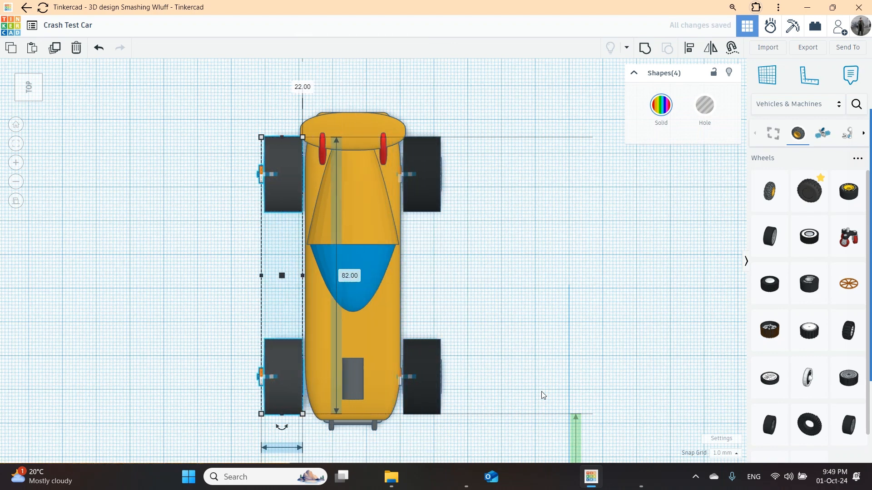
{"action": "key", "text": "Left"}
{"action": "key", "text": "Left"}
{"action": "key", "text": "Left"}
{"action": "key", "text": "Left"}
{"action": "key", "text": "Left"}
{"action": "key", "text": "Left"}
{"action": "key", "text": "Left"}
{"action": "key", "text": "Left"}
{"action": "key", "text": "Left"}
{"action": "key", "text": "Left"}
{"action": "key", "text": "Left"}
{"action": "key", "text": "Left"}
{"action": "key", "text": "Left"}
{"action": "key", "text": "Left"}
{"action": "key", "text": "Left"}
{"action": "key", "text": "Left"}
{"action": "key", "text": "Left"}
{"action": "key", "text": "Left"}
{"action": "key", "text": "Left"}
{"action": "key", "text": "Left"}
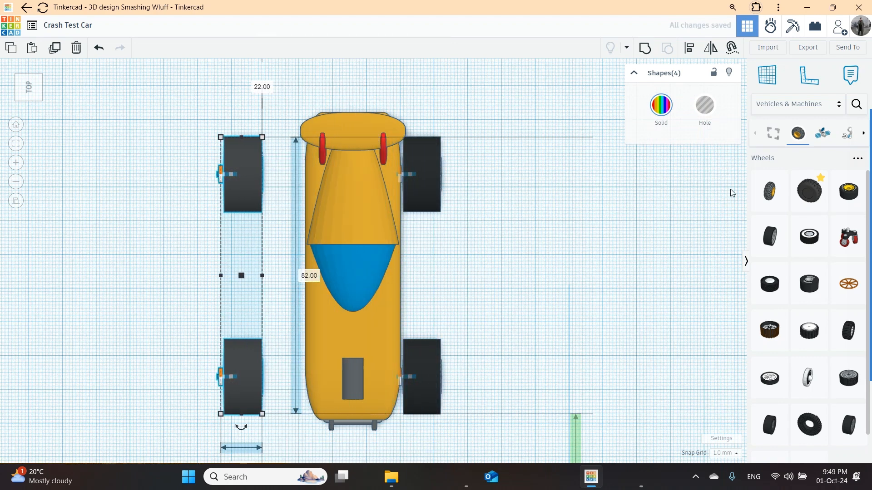
Step: Mirror the copied tires and connectors across the car's width and move them inward until the connectors meet the car's side
{"action": "left_click", "coordinate": [711, 48]}
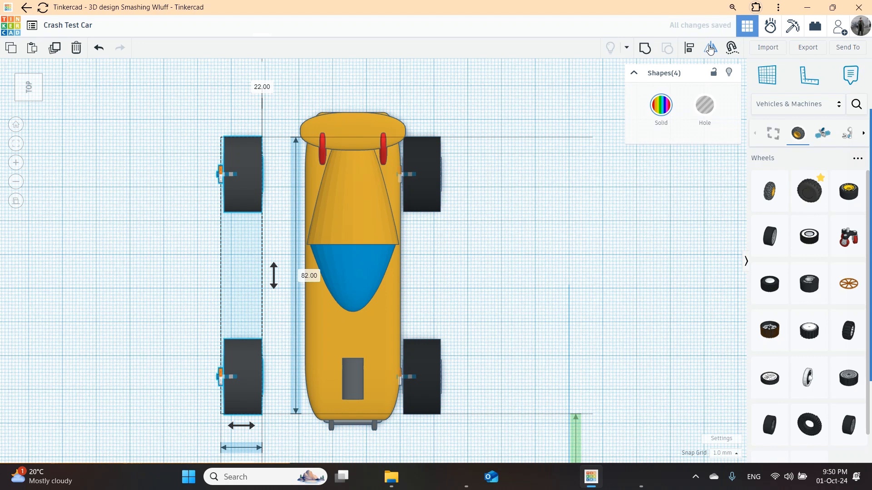
{"action": "left_click", "coordinate": [252, 428]}
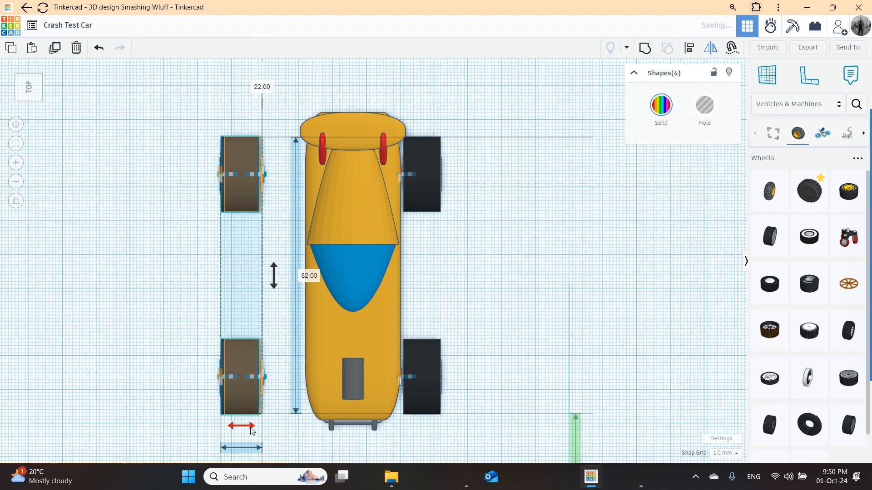
{"action": "key", "text": "Right"}
{"action": "key", "text": "Right"}
{"action": "key", "text": "Right"}
{"action": "key", "text": "Right"}
{"action": "key", "text": "Right"}
{"action": "key", "text": "Right"}
{"action": "key", "text": "Right"}
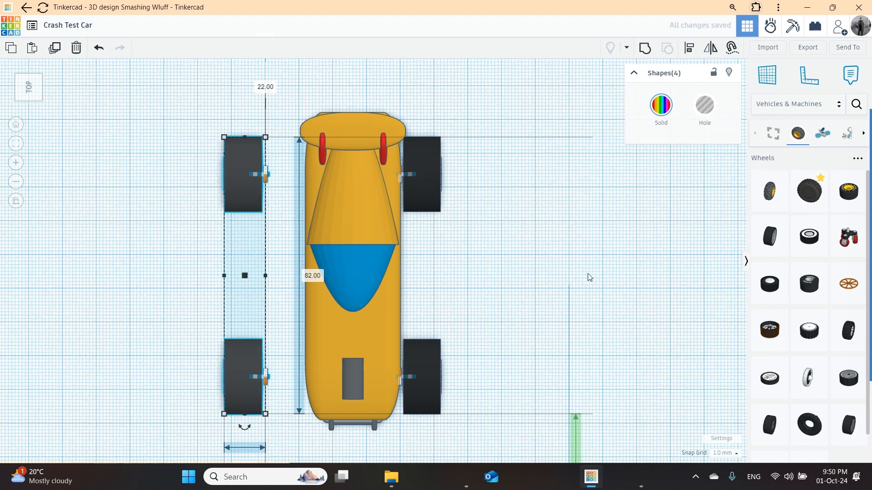
{"action": "key", "text": "Right"}
{"action": "key", "text": "Right"}
{"action": "key", "text": "Right"}
{"action": "key", "text": "Right"}
{"action": "key", "text": "Right"}
{"action": "key", "text": "Right"}
{"action": "key", "text": "Right"}
{"action": "key", "text": "Right"}
{"action": "key", "text": "Right"}
{"action": "key", "text": "Right"}
{"action": "key", "text": "Right"}
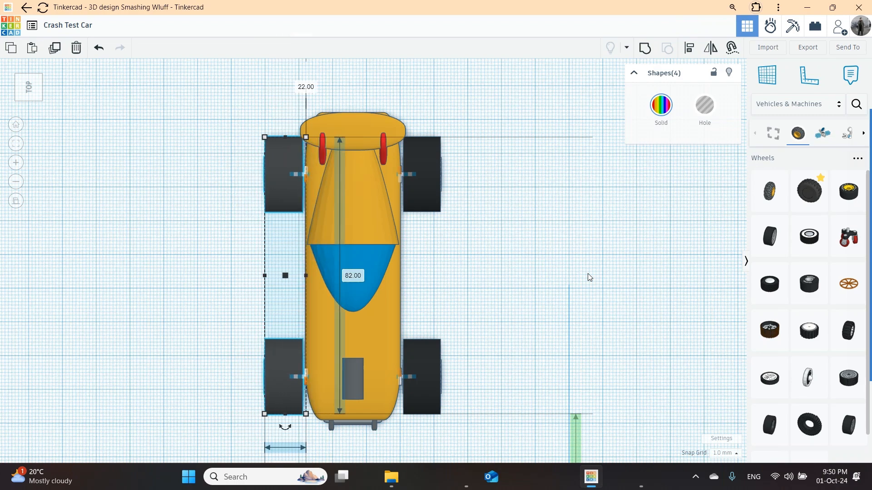
{"action": "left_click", "coordinate": [512, 249]}
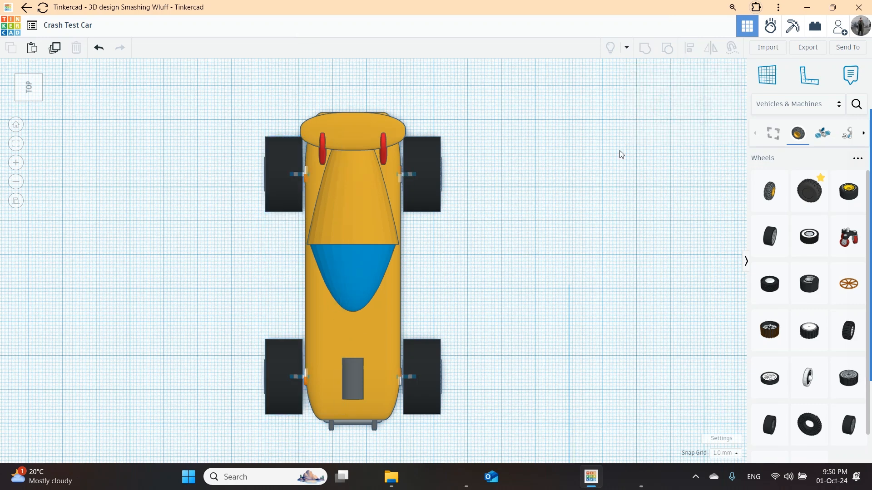
{"action": "mouse_move", "coordinate": [871, 199]}
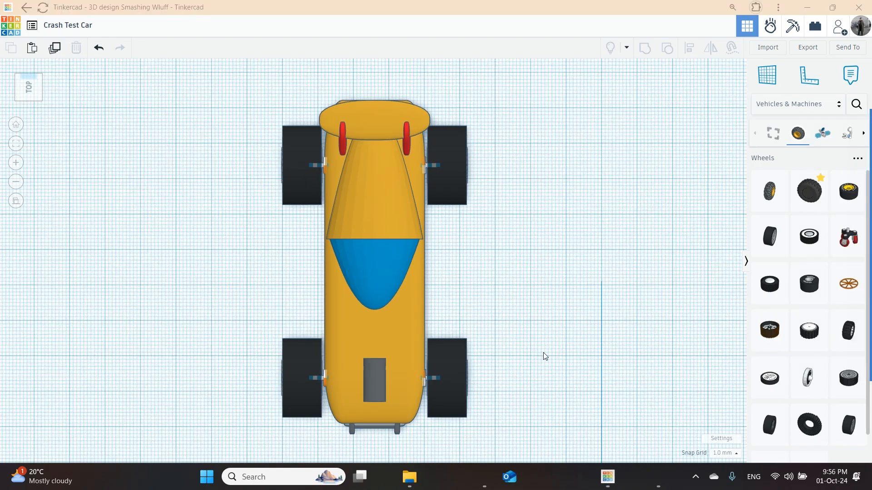
Step: Examine the car and its four wheels from above in both perspective and flat view
{"action": "scroll", "coordinate": [545, 356], "scroll_direction": "up", "scroll_amount": 2}
{"action": "scroll", "coordinate": [545, 356], "scroll_direction": "up", "scroll_amount": 2}
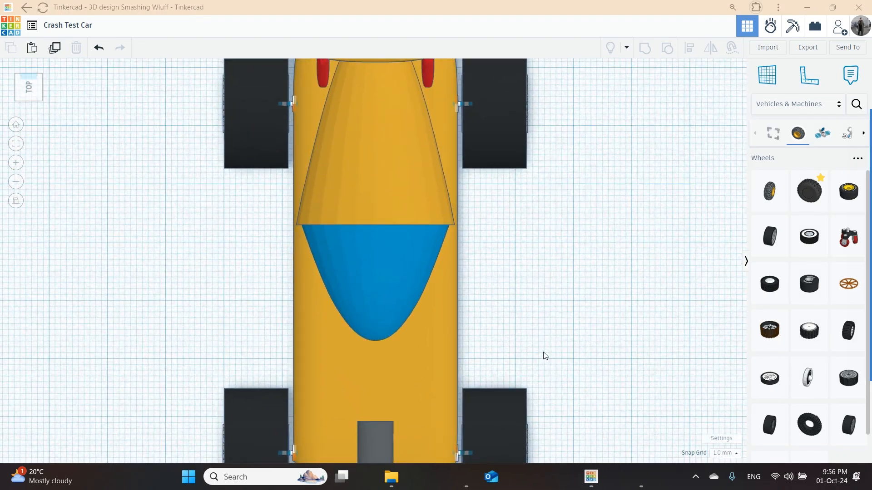
{"action": "scroll", "coordinate": [545, 356], "scroll_direction": "down", "scroll_amount": 4}
{"action": "mouse_move", "coordinate": [869, 357]}
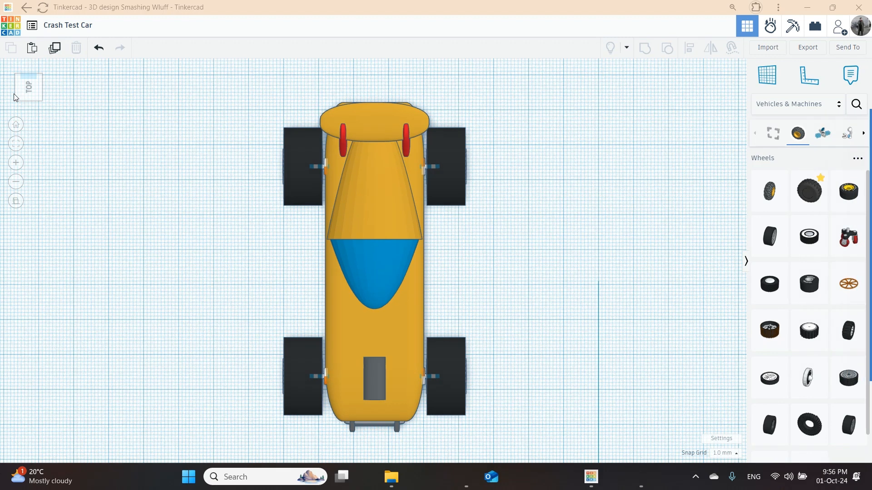
{"action": "mouse_move", "coordinate": [42, 64]}
{"action": "left_mouse_down"}
{"action": "mouse_move", "coordinate": [28, 119]}
{"action": "mouse_move", "coordinate": [47, 76]}
{"action": "mouse_move", "coordinate": [76, 135]}
{"action": "left_mouse_up"}
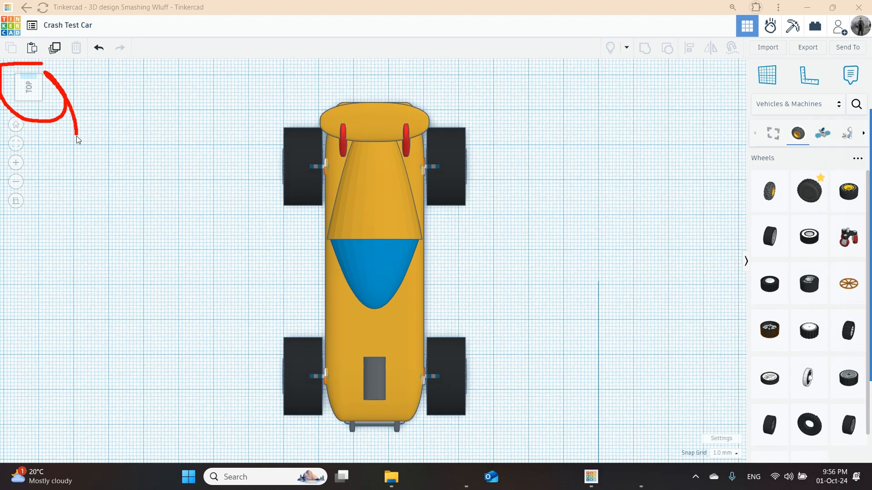
{"action": "mouse_move", "coordinate": [40, 210]}
{"action": "left_mouse_down"}
{"action": "mouse_move", "coordinate": [4, 193]}
{"action": "mouse_move", "coordinate": [43, 196]}
{"action": "left_mouse_up"}
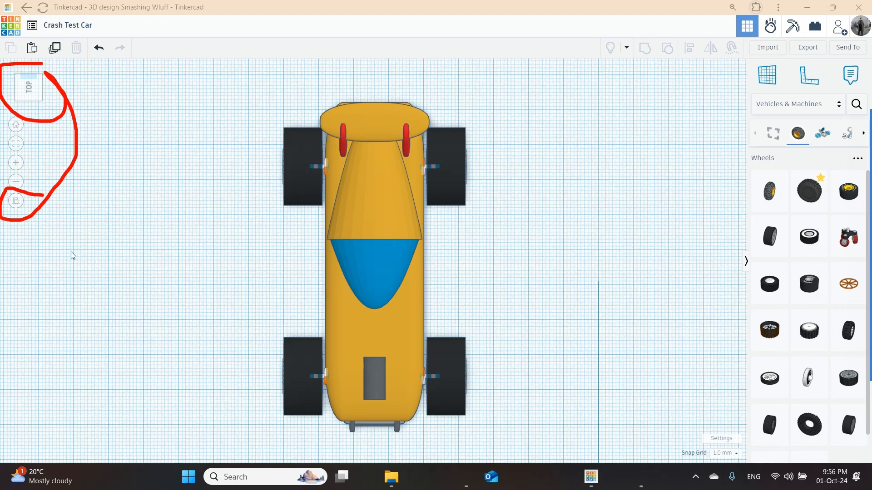
{"action": "left_click", "coordinate": [19, 206]}
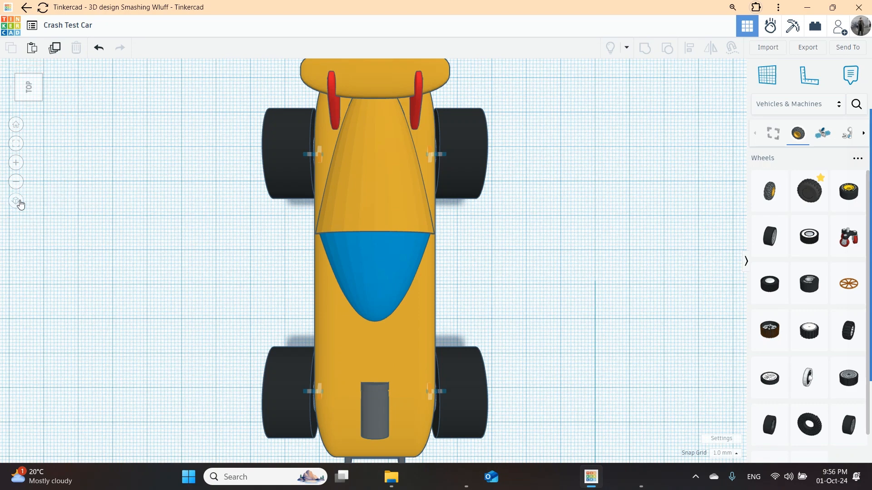
{"action": "mouse_move", "coordinate": [520, 278]}
{"action": "right_mouse_down"}
{"action": "mouse_move", "coordinate": [502, 268]}
{"action": "mouse_move", "coordinate": [516, 273]}
{"action": "right_mouse_up"}
{"action": "left_click", "coordinate": [25, 86]}
{"action": "left_click", "coordinate": [17, 209]}
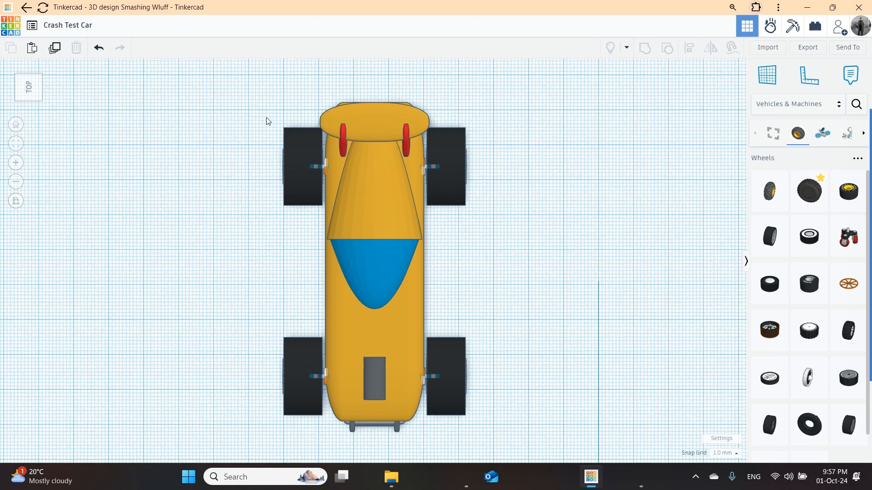
Step: Delete both mirrored tires with their axle connectors and the rear tire with its connector on the other side, keeping one front tire
{"action": "left_click_drag", "start_coordinate": [259, 146], "coordinate": [315, 416]}
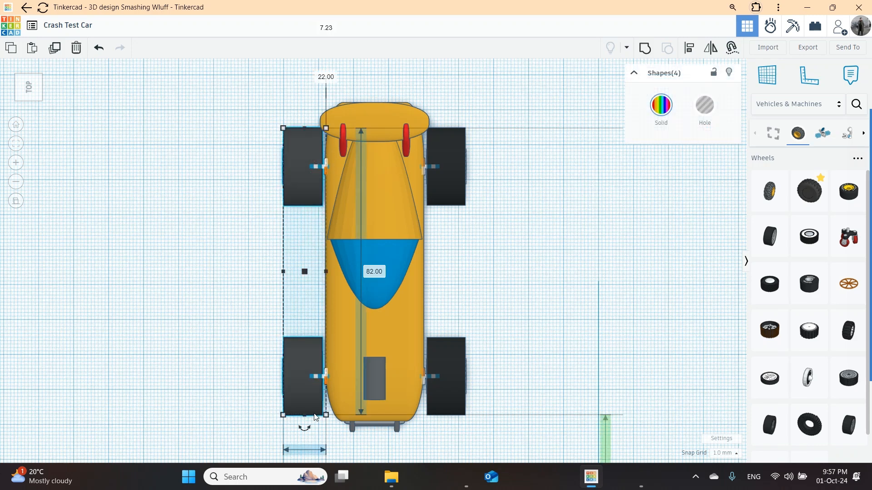
{"action": "key", "text": "Delete"}
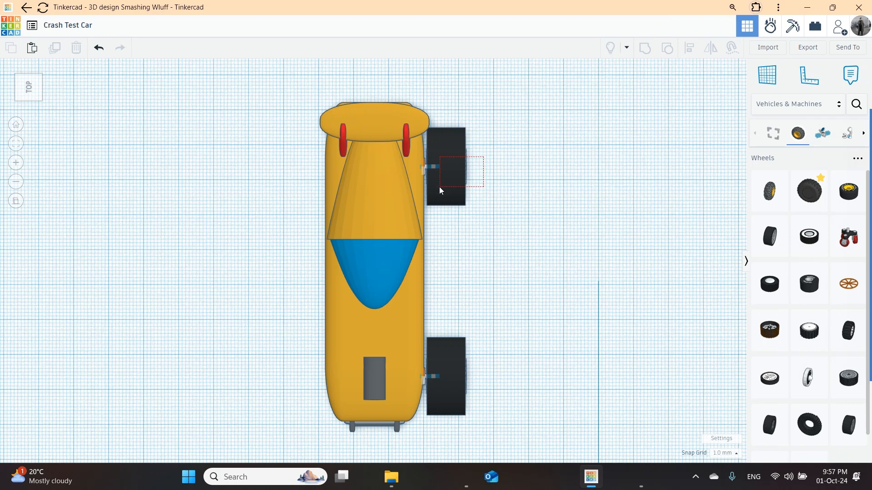
{"action": "left_click_drag", "start_coordinate": [433, 193], "coordinate": [433, 194]}
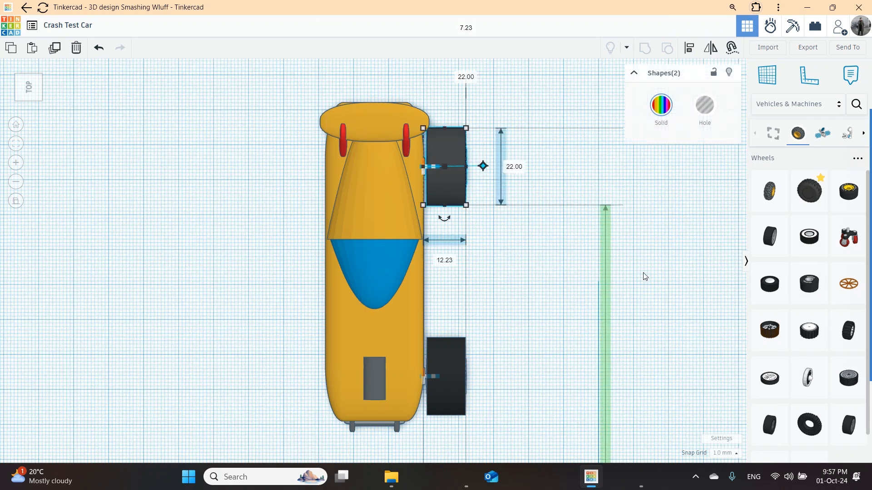
{"action": "key", "text": "Delete"}
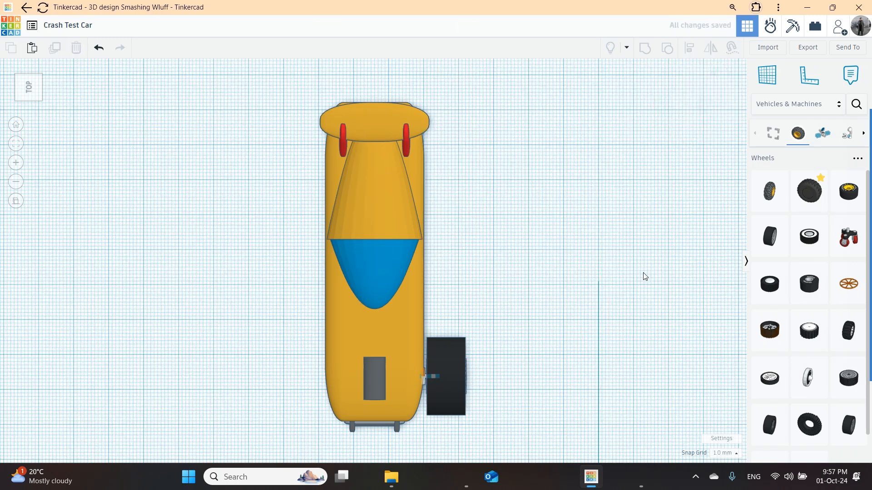
Step: Check the remaining axle connector and Dragster tire, and examine the car from each side and from above
{"action": "left_click", "coordinate": [427, 380]}
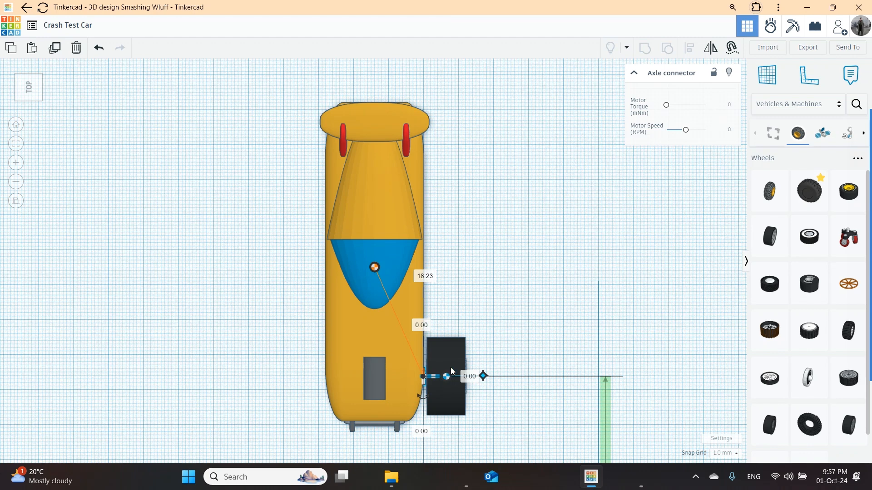
{"action": "left_click", "coordinate": [452, 402]}
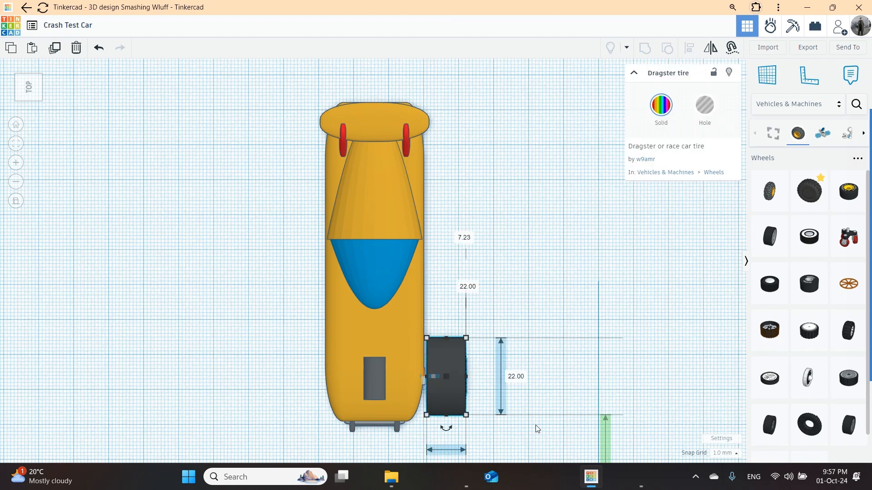
{"action": "left_click", "coordinate": [550, 291]}
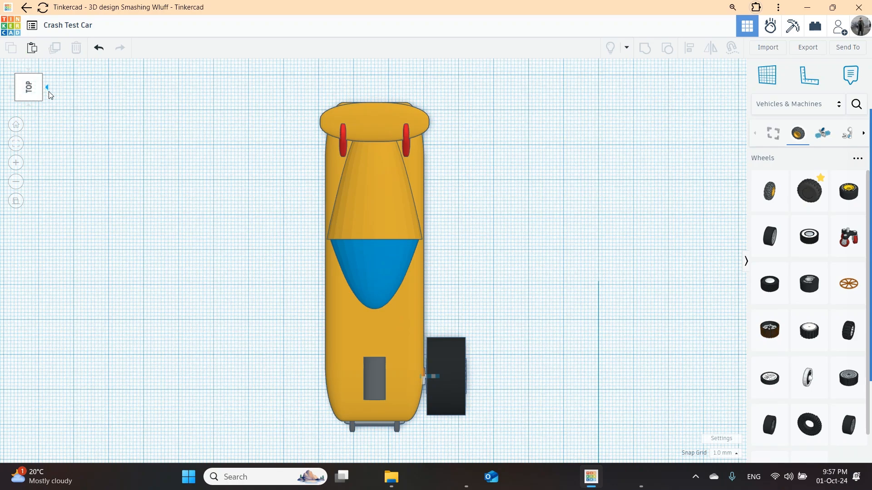
{"action": "left_click", "coordinate": [46, 88]}
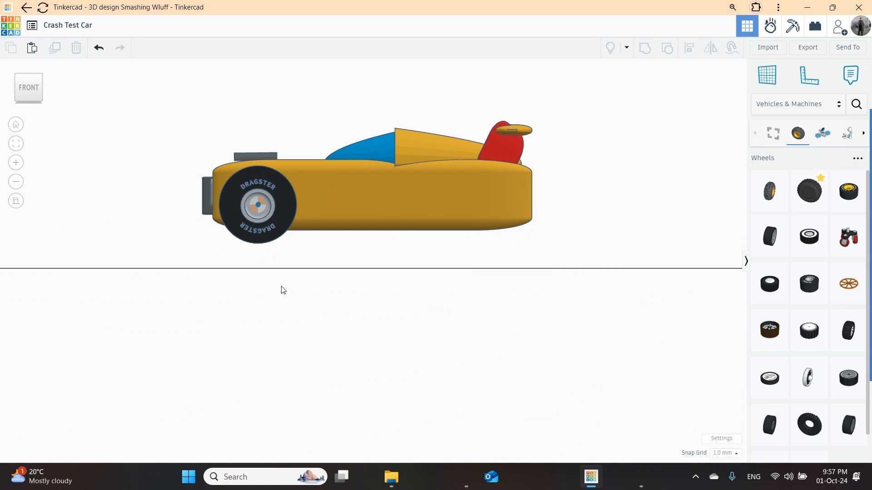
{"action": "left_click", "coordinate": [47, 87]}
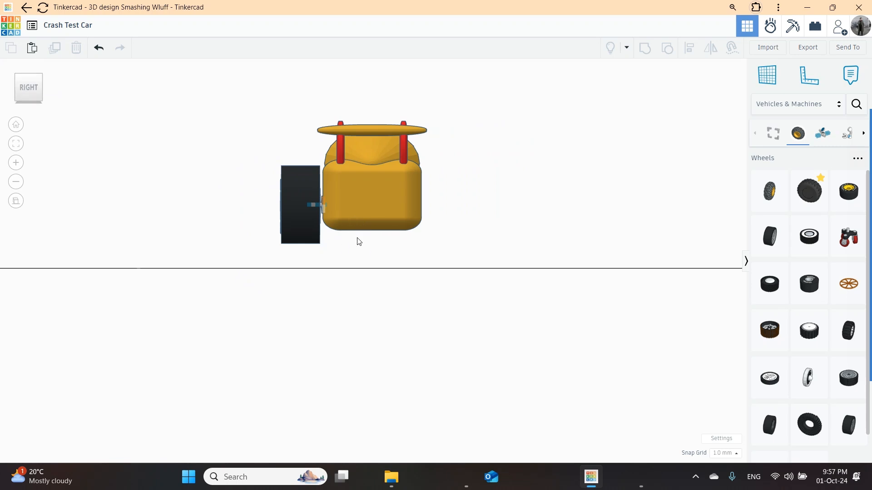
{"action": "left_click", "coordinate": [47, 88]}
{"action": "left_click", "coordinate": [47, 88]}
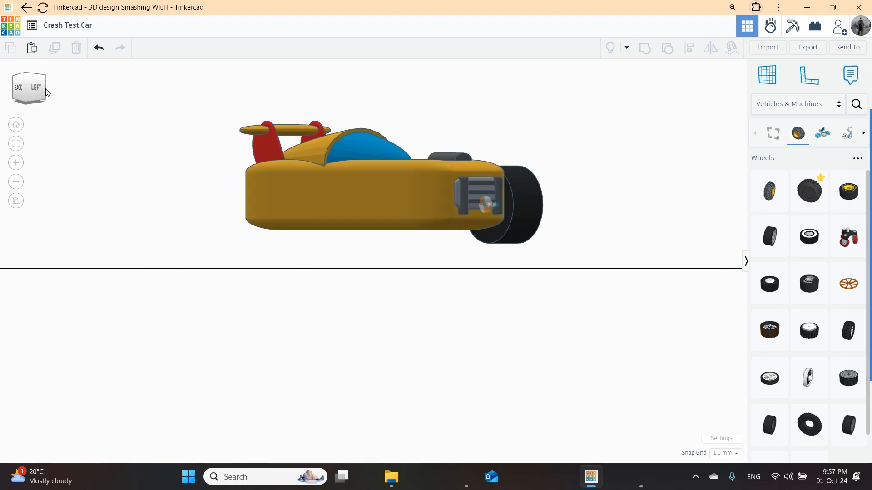
{"action": "left_click", "coordinate": [28, 69]}
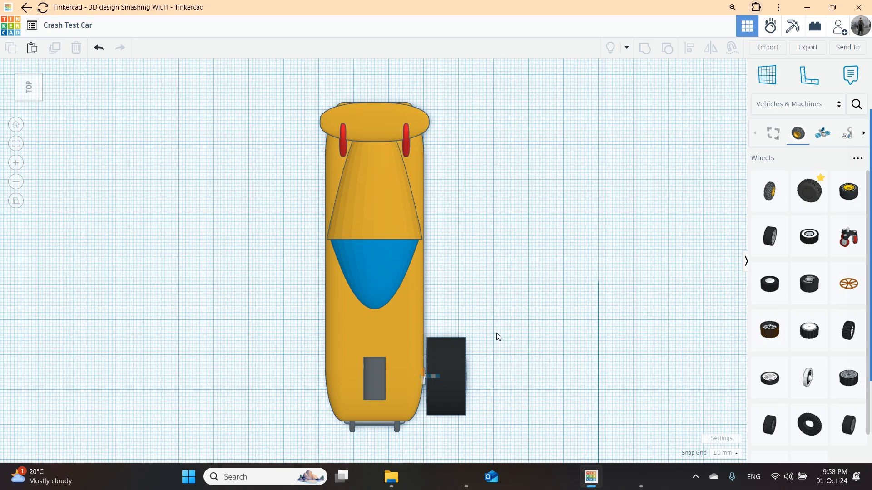
Step: Select the remaining tire with its axle connector and look up the arrow keys in the keyboardmac.jpg image
{"action": "left_click_drag", "start_coordinate": [497, 329], "coordinate": [430, 431]}
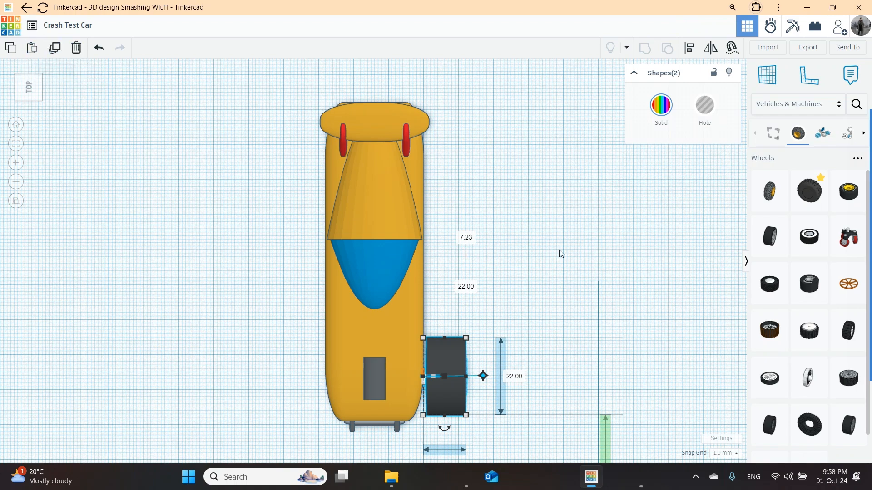
{"action": "left_click", "coordinate": [641, 476]}
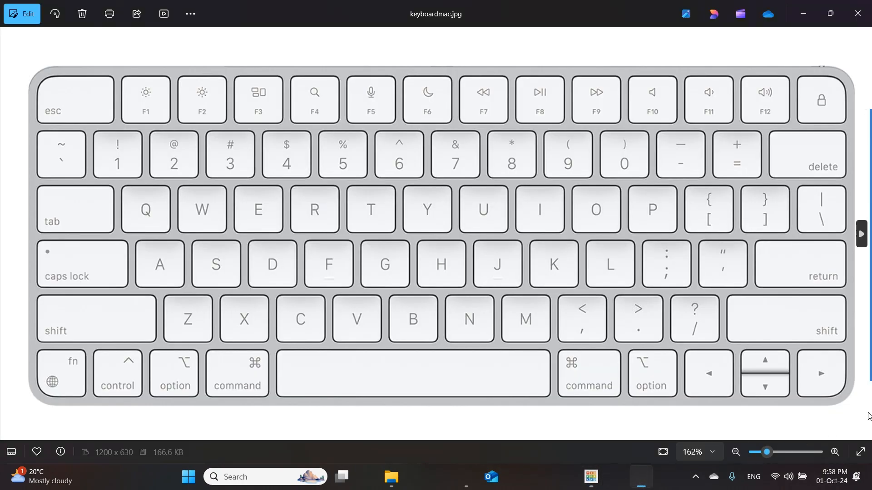
{"action": "left_click", "coordinate": [848, 359]}
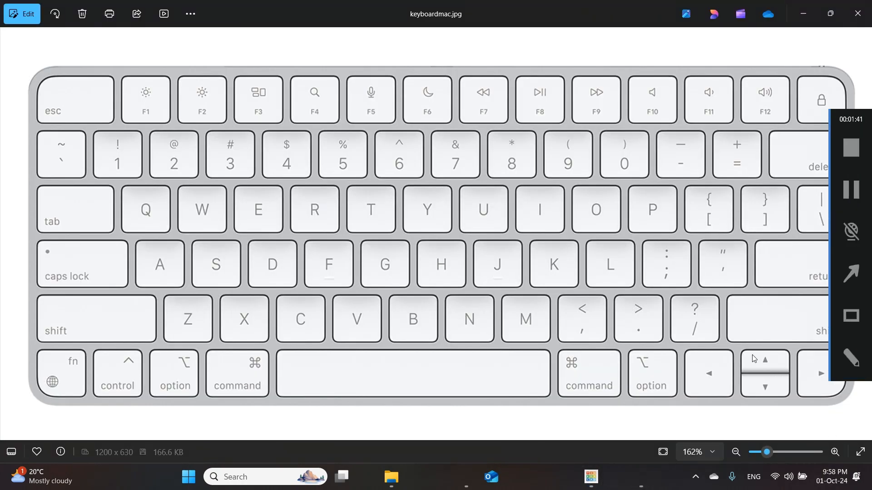
{"action": "mouse_move", "coordinate": [749, 342]}
{"action": "left_mouse_down"}
{"action": "mouse_move", "coordinate": [739, 342]}
{"action": "mouse_move", "coordinate": [690, 411]}
{"action": "mouse_move", "coordinate": [839, 373]}
{"action": "mouse_move", "coordinate": [710, 344]}
{"action": "left_mouse_up"}
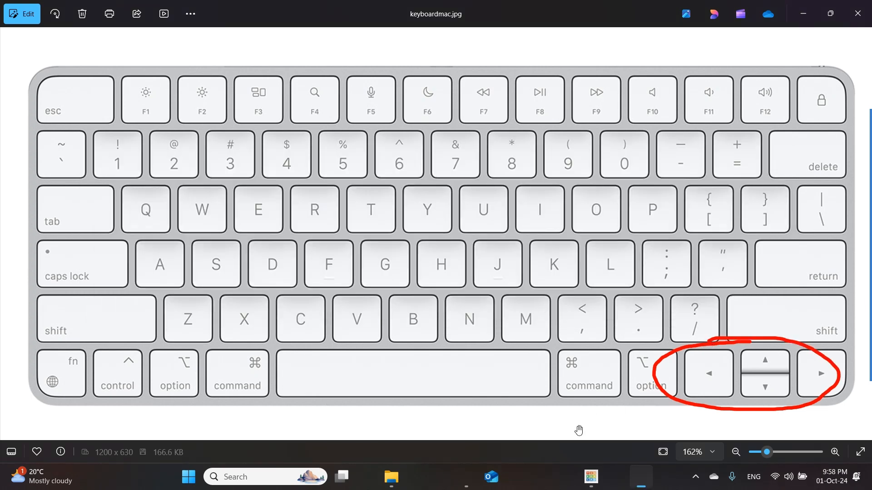
{"action": "key", "text": "Caps_Lock"}
{"action": "key", "text": "Caps_Lock"}
{"action": "key", "text": "Delete"}
{"action": "key", "text": "alt+Tab"}
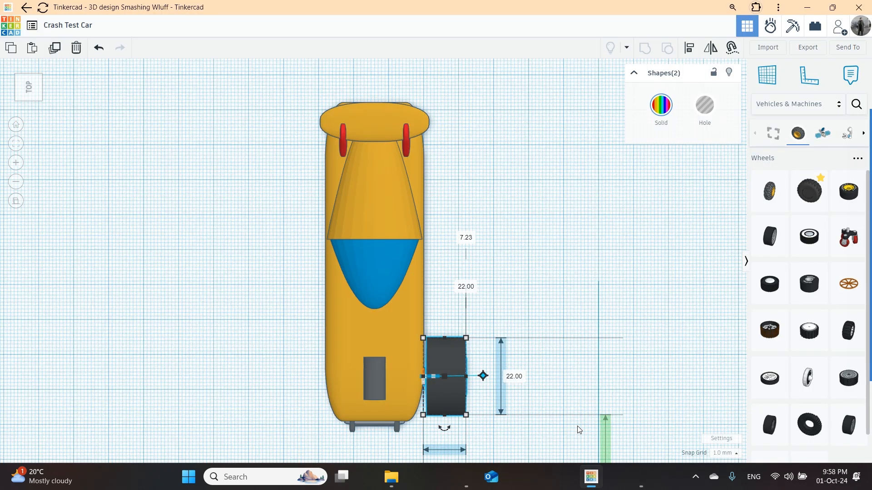
Step: Duplicate the selected front tire and axle connector and move the copy about 62 mm along the car's side toward the spoiler
{"action": "key", "text": "Up"}
{"action": "key", "text": "Up"}
{"action": "key", "text": "Up"}
{"action": "key", "text": "Up"}
{"action": "key", "text": "Up"}
{"action": "key", "text": "Up"}
{"action": "key", "text": "Up"}
{"action": "key", "text": "Up"}
{"action": "key", "text": "Up"}
{"action": "key", "text": "Up"}
{"action": "key", "text": "Up"}
{"action": "key", "text": "Up"}
{"action": "key", "text": "Up"}
{"action": "key", "text": "Up"}
{"action": "key", "text": "Up"}
{"action": "key", "text": "Up"}
{"action": "key", "text": "Up"}
{"action": "key", "text": "Up"}
{"action": "key", "text": "Up"}
{"action": "key", "text": "Up"}
{"action": "key", "text": "Up"}
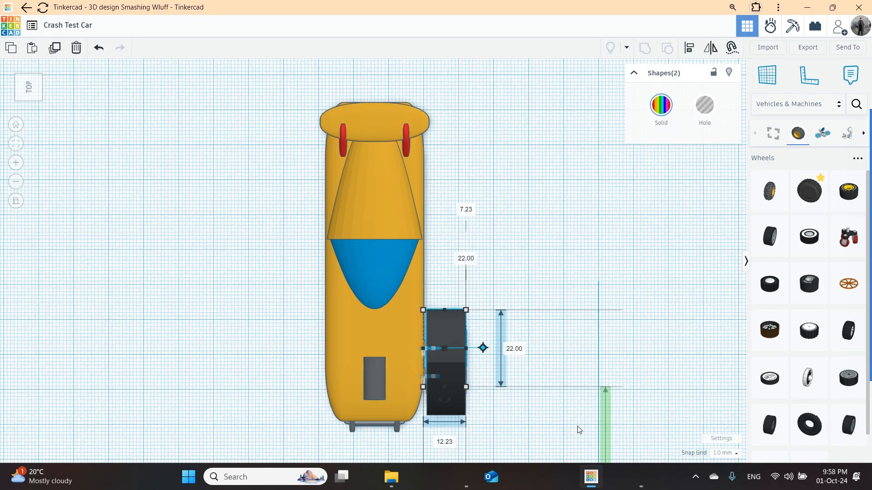
{"action": "key", "text": "Up"}
{"action": "key", "text": "Up"}
{"action": "key", "text": "Up"}
{"action": "key", "text": "Up"}
{"action": "key", "text": "Up"}
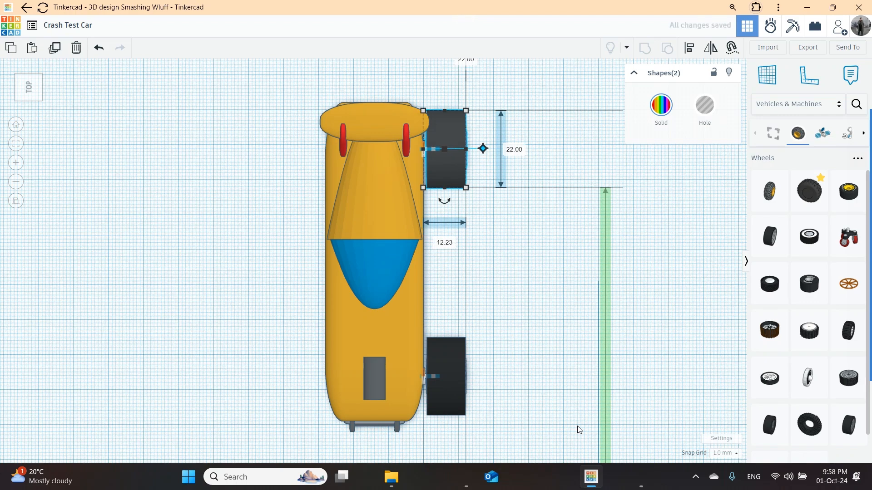
{"action": "key", "text": "Down"}
{"action": "key", "text": "Down"}
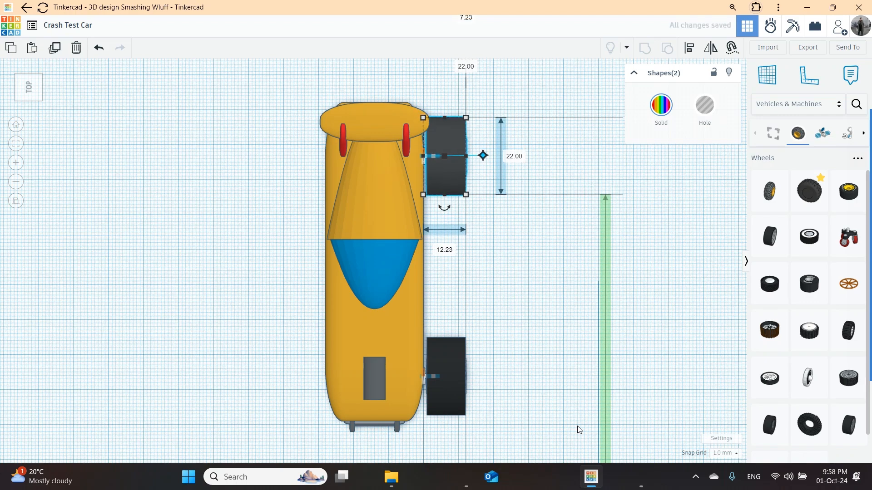
{"action": "key", "text": "Down"}
{"action": "left_click", "coordinate": [529, 387]}
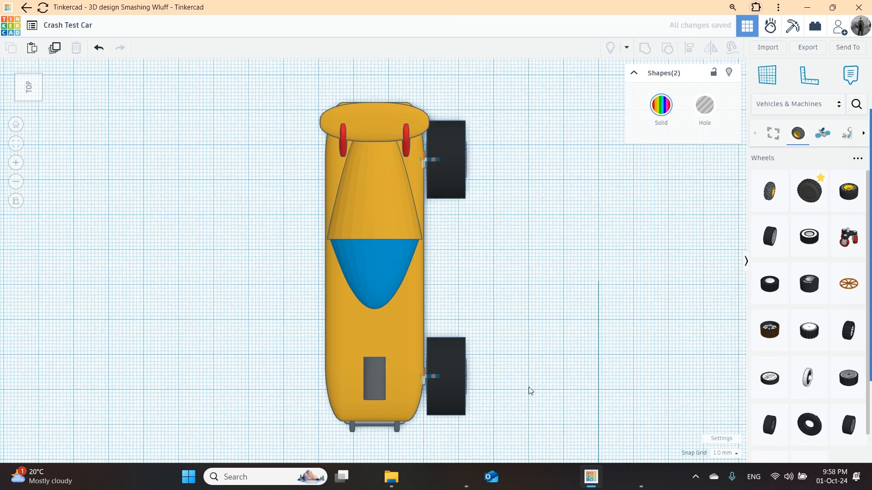
Step: Duplicate the front and rear tires with their axle connectors and move the copies across the car, clear of its opposite side
{"action": "left_click_drag", "start_coordinate": [470, 418], "coordinate": [432, 151]}
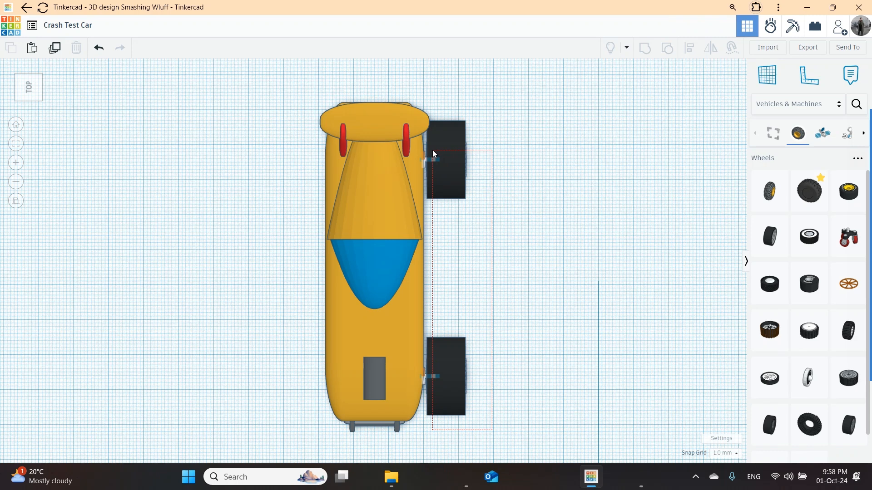
{"action": "left_click_drag", "start_coordinate": [432, 153], "coordinate": [429, 149]}
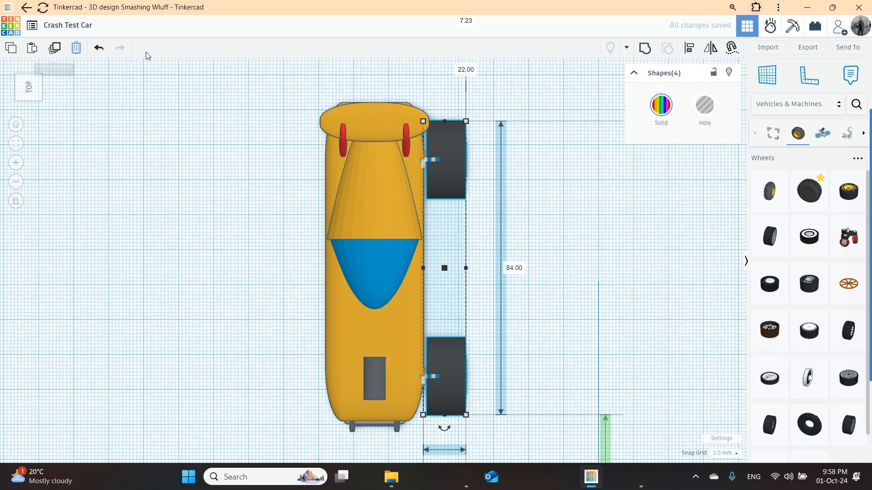
{"action": "key", "text": "Left"}
{"action": "key", "text": "Left"}
{"action": "key", "text": "Left"}
{"action": "key", "text": "Left"}
{"action": "key", "text": "Left"}
{"action": "key", "text": "Left"}
{"action": "key", "text": "Left"}
{"action": "key", "text": "Left"}
{"action": "key", "text": "Left"}
{"action": "key", "text": "Left"}
{"action": "key", "text": "Left"}
{"action": "key", "text": "Left"}
{"action": "key", "text": "Left"}
{"action": "key", "text": "Left"}
{"action": "key", "text": "Left"}
{"action": "key", "text": "Left"}
{"action": "key", "text": "Left"}
{"action": "key", "text": "Left"}
{"action": "key", "text": "Left"}
{"action": "key", "text": "Left"}
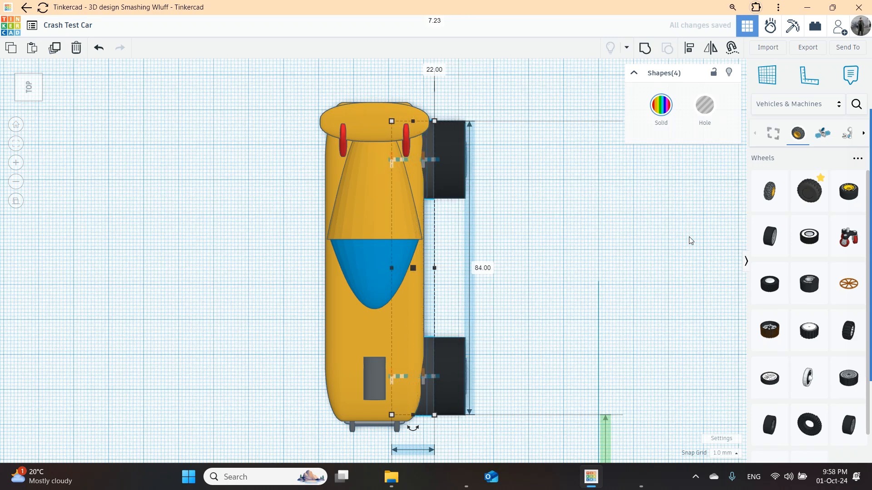
{"action": "key", "text": "Left"}
{"action": "key", "text": "Left"}
{"action": "key", "text": "Left"}
{"action": "key", "text": "Left"}
{"action": "key", "text": "Left"}
{"action": "key", "text": "Left"}
{"action": "key", "text": "Left"}
{"action": "key", "text": "Left"}
{"action": "key", "text": "Left"}
{"action": "key", "text": "Left"}
{"action": "key", "text": "Left"}
{"action": "key", "text": "Left"}
{"action": "key", "text": "Left"}
{"action": "key", "text": "Left"}
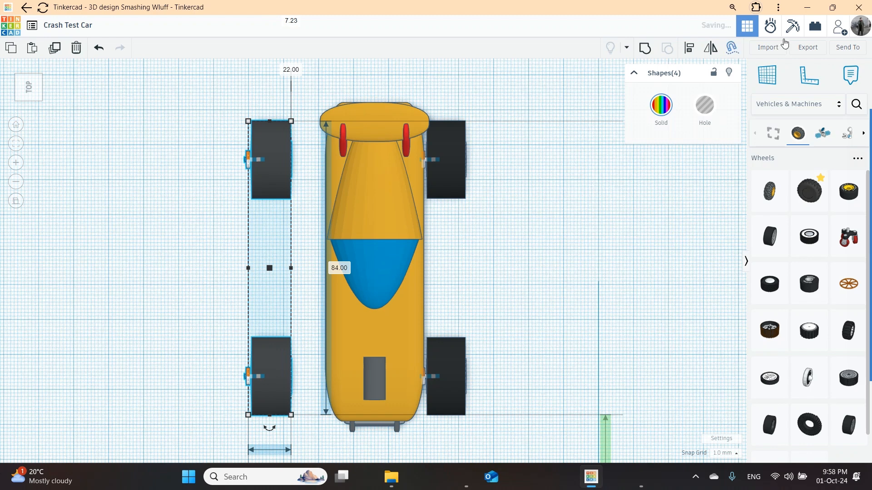
Step: Mirror the copied tires and connectors across the car's width and move them inward until the connectors meet the car's side
{"action": "left_click", "coordinate": [710, 49]}
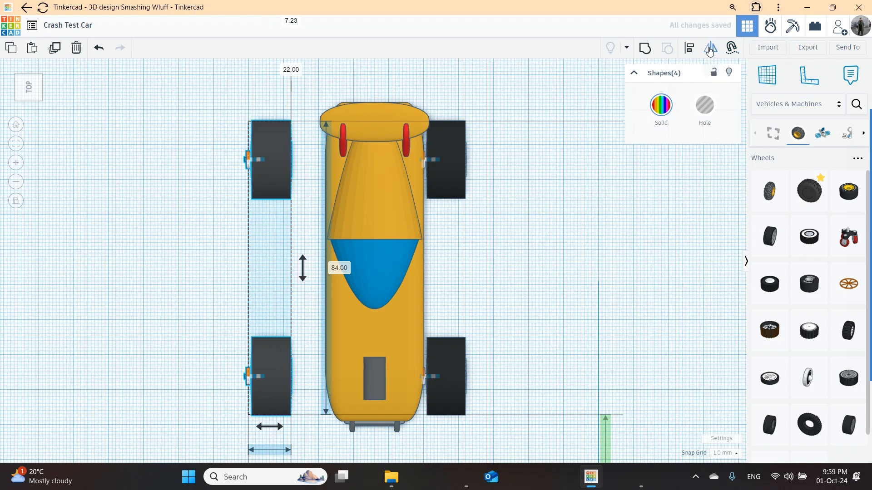
{"action": "left_click", "coordinate": [277, 427]}
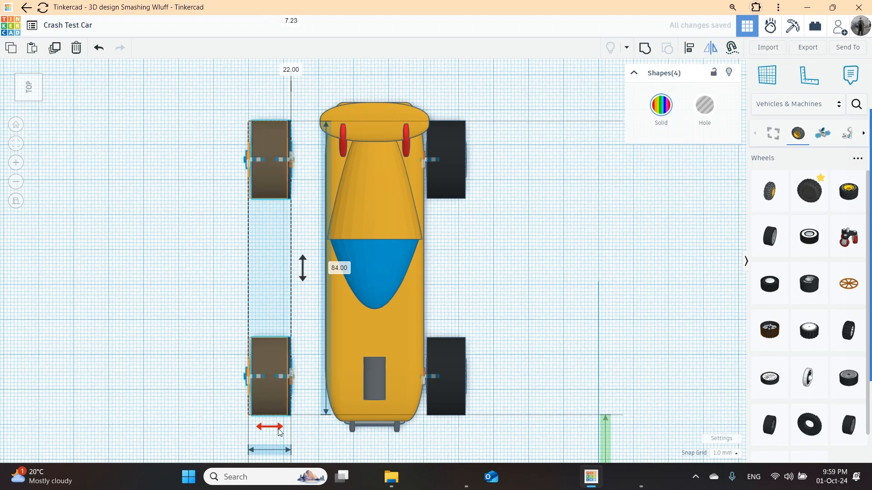
{"action": "key", "text": "Right"}
{"action": "key", "text": "Right"}
{"action": "key", "text": "Right"}
{"action": "key", "text": "Right"}
{"action": "key", "text": "Right"}
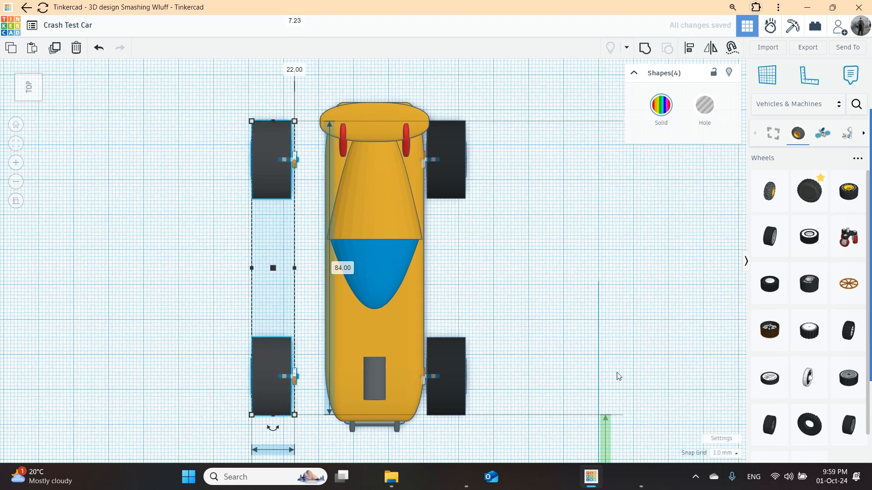
{"action": "key", "text": "Right"}
{"action": "key", "text": "Right"}
{"action": "key", "text": "Right"}
{"action": "key", "text": "Right"}
{"action": "key", "text": "Right"}
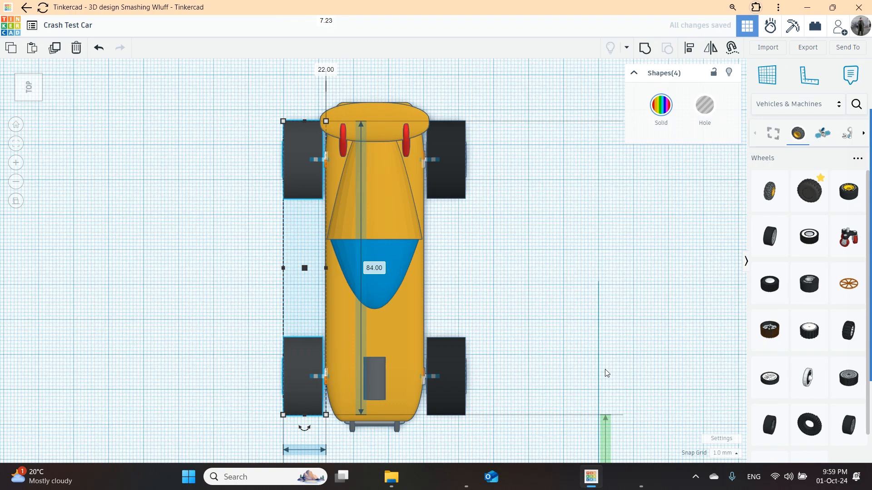
{"action": "left_click", "coordinate": [560, 302]}
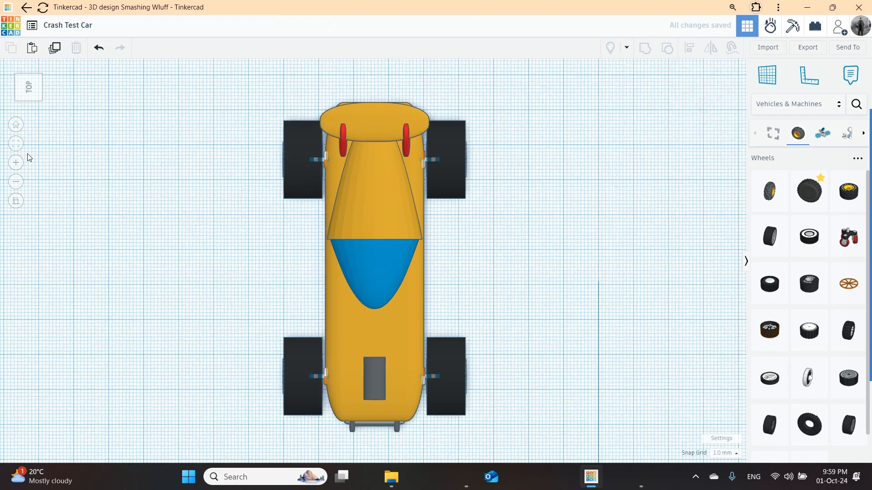
Step: Check the wheels against the body from the car's front and open the design in the Sim Lab workspace
{"action": "left_click", "coordinate": [29, 104]}
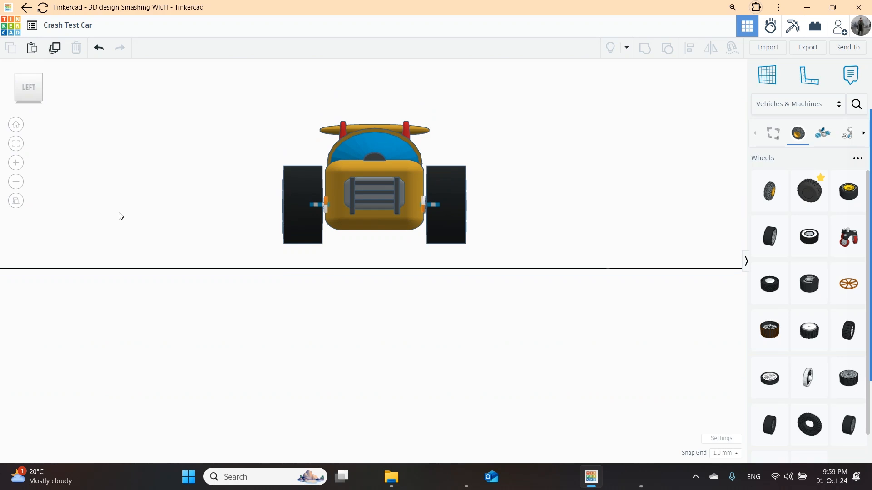
{"action": "left_click", "coordinate": [16, 201]}
{"action": "right_click_drag", "start_coordinate": [577, 318], "coordinate": [516, 303]}
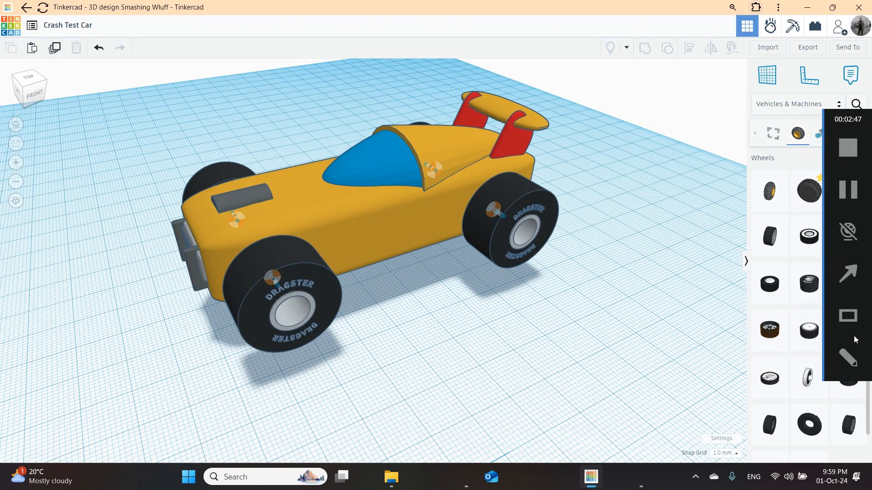
{"action": "mouse_move", "coordinate": [768, 16]}
{"action": "left_mouse_down"}
{"action": "mouse_move", "coordinate": [749, 46]}
{"action": "mouse_move", "coordinate": [767, 11]}
{"action": "mouse_move", "coordinate": [759, 14]}
{"action": "left_mouse_up"}
{"action": "left_click", "coordinate": [769, 26]}
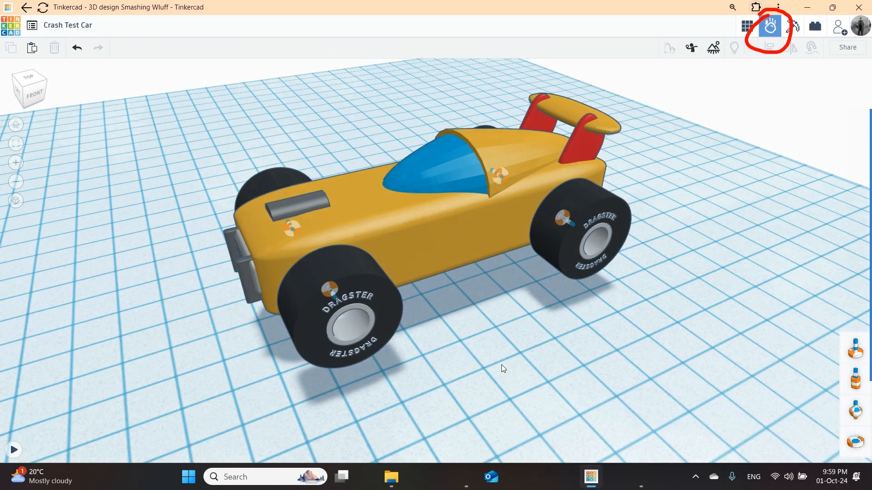
Step: Run the simulation of the unpowered car on its four wheels and view it from behind
{"action": "right_click_drag", "start_coordinate": [603, 389], "coordinate": [110, 411]}
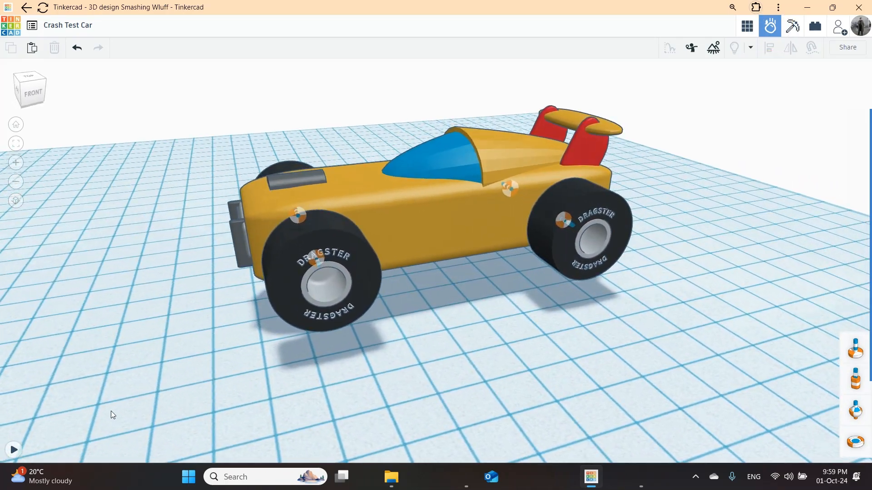
{"action": "left_click", "coordinate": [13, 449]}
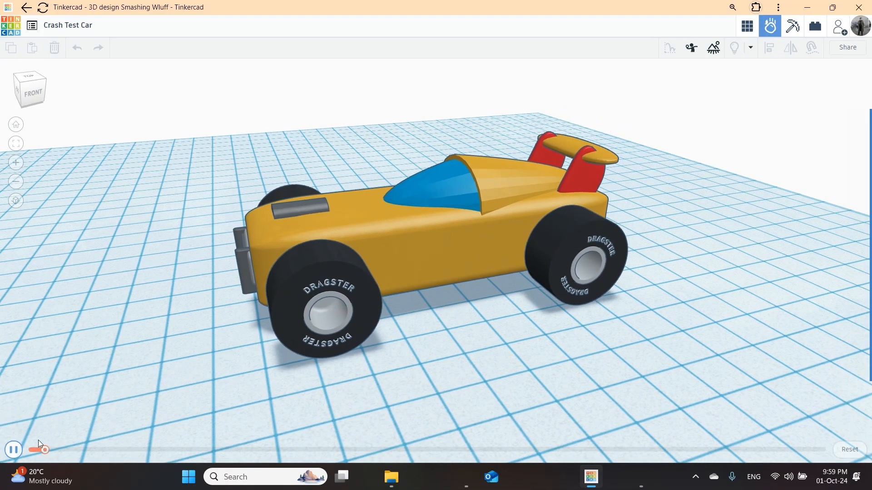
{"action": "mouse_move", "coordinate": [871, 307]}
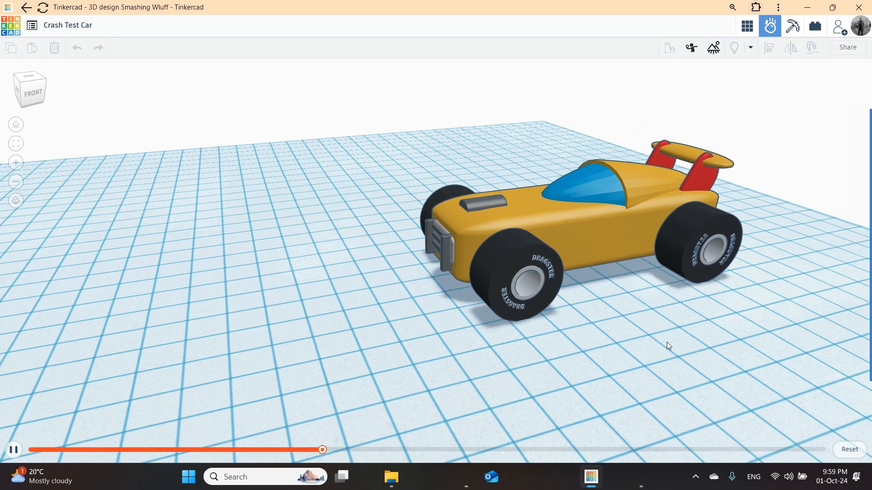
{"action": "right_click_drag", "start_coordinate": [666, 342], "coordinate": [442, 309]}
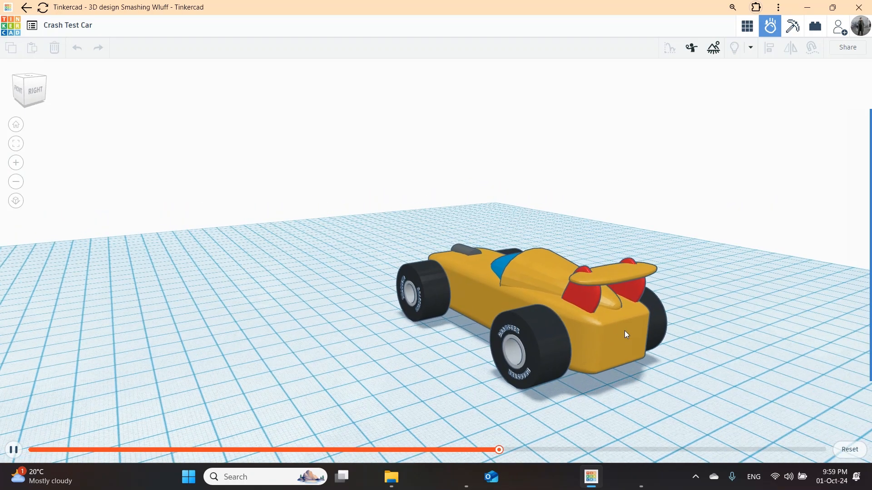
Step: Throw several objects at the back of the car while the simulation runs, then reset the simulation
{"action": "left_click", "coordinate": [625, 331]}
{"action": "left_click", "coordinate": [559, 310]}
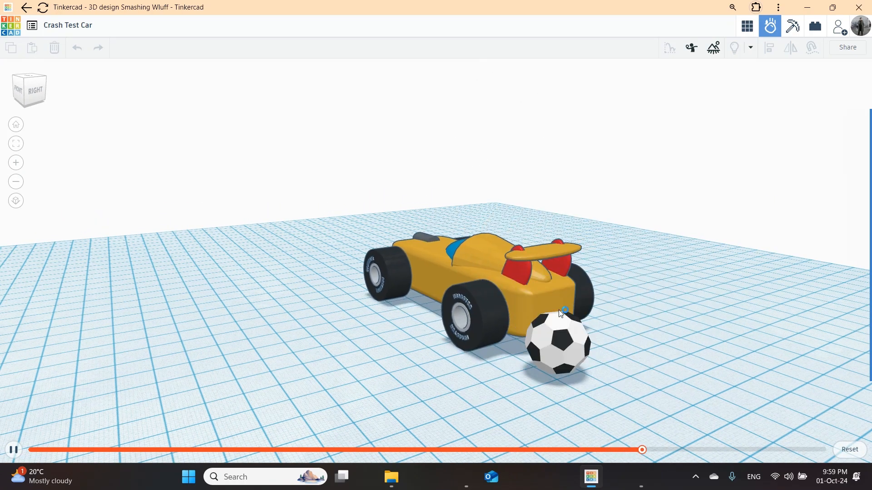
{"action": "left_click", "coordinate": [474, 281]}
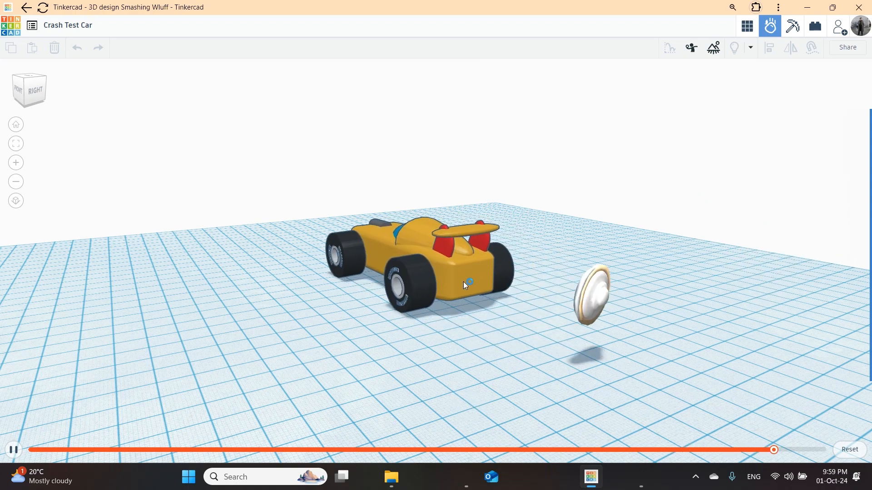
{"action": "left_click", "coordinate": [416, 252]}
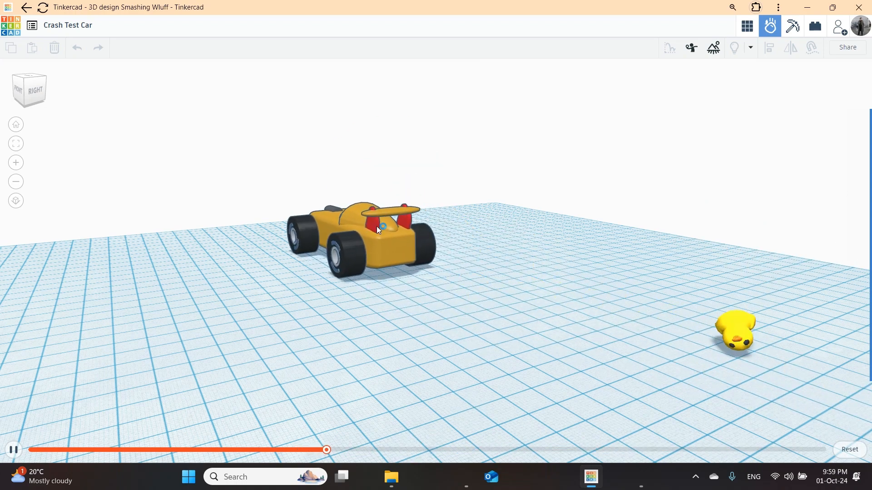
{"action": "left_click", "coordinate": [377, 226]}
{"action": "left_click", "coordinate": [338, 227]}
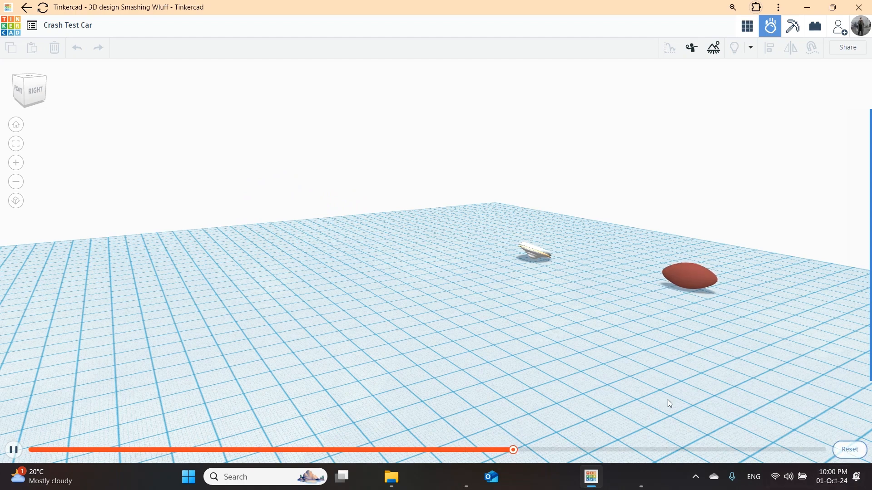
Step: Set the rear left axle connector's motor speed to 400 RPM and its motor torque to 170 mNm
{"action": "right_click_drag", "start_coordinate": [429, 333], "coordinate": [389, 352]}
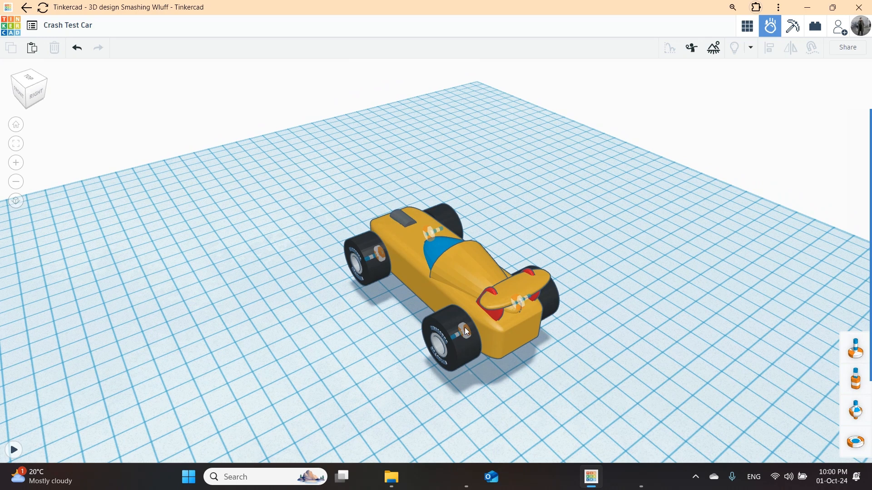
{"action": "left_click", "coordinate": [465, 329]}
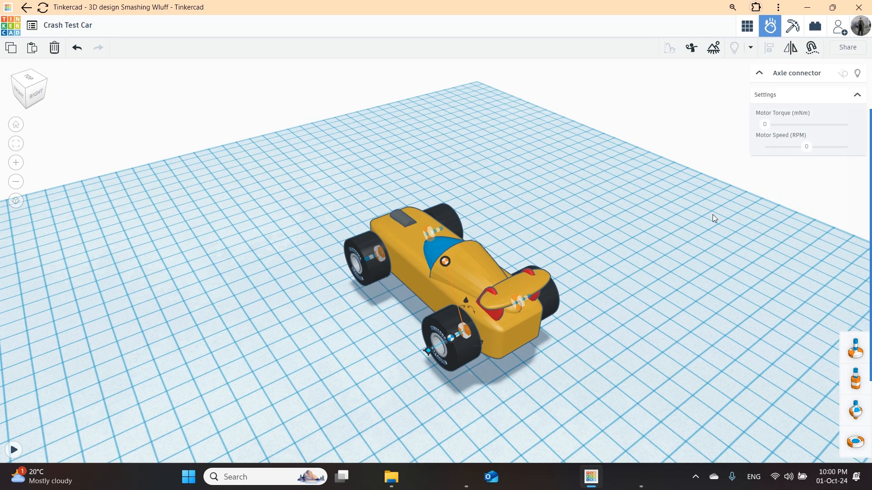
{"action": "left_click_drag", "start_coordinate": [807, 146], "coordinate": [846, 146]}
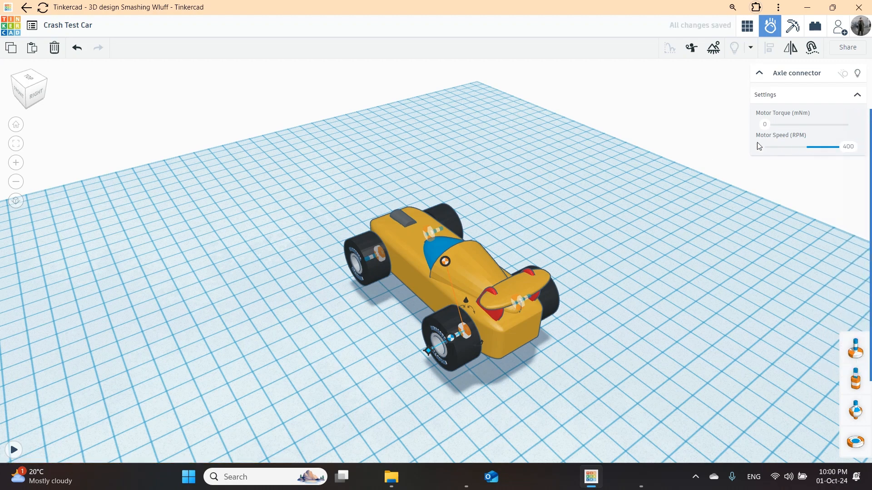
{"action": "left_click", "coordinate": [771, 125]}
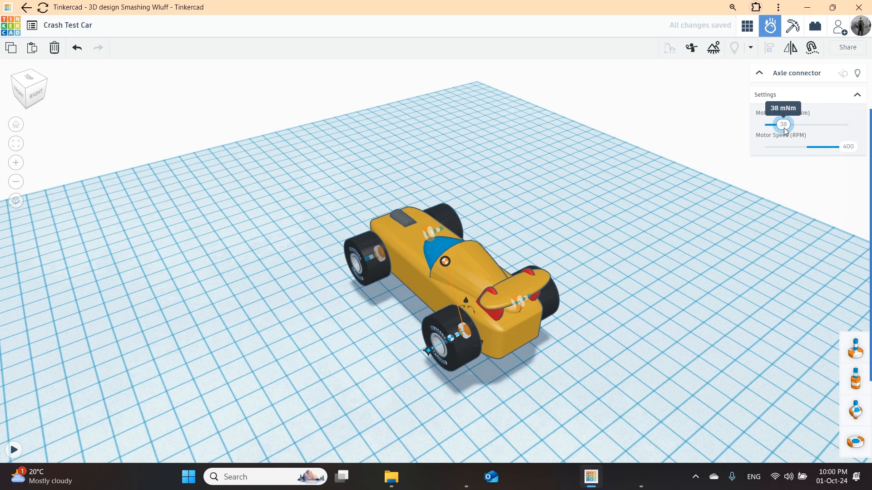
{"action": "left_click_drag", "start_coordinate": [786, 130], "coordinate": [849, 125]}
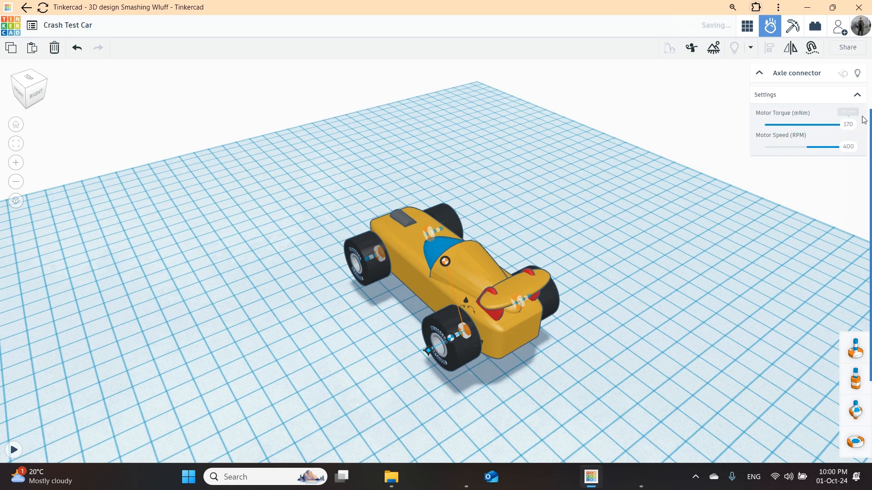
Step: Set the rear right axle connector's motor speed to -400 RPM and its motor torque to 170 mNm
{"action": "left_click", "coordinate": [520, 301]}
{"action": "left_click_drag", "start_coordinate": [806, 148], "coordinate": [753, 146]}
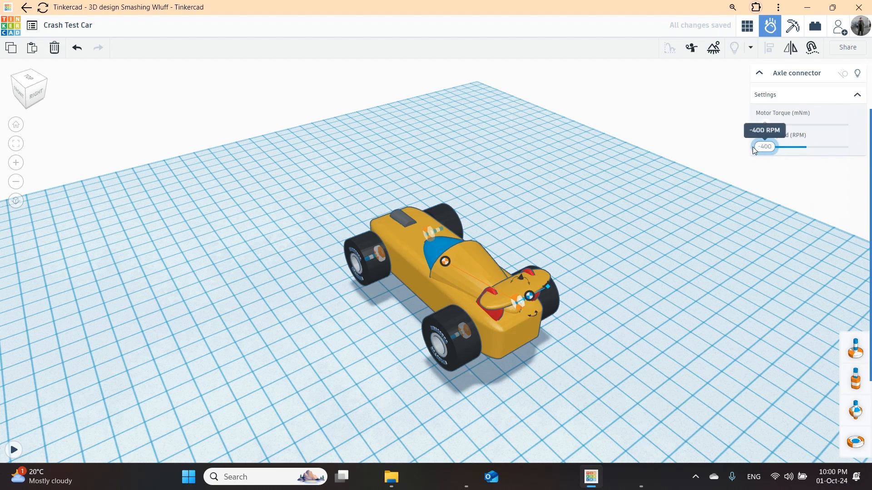
{"action": "left_click", "coordinate": [466, 334]}
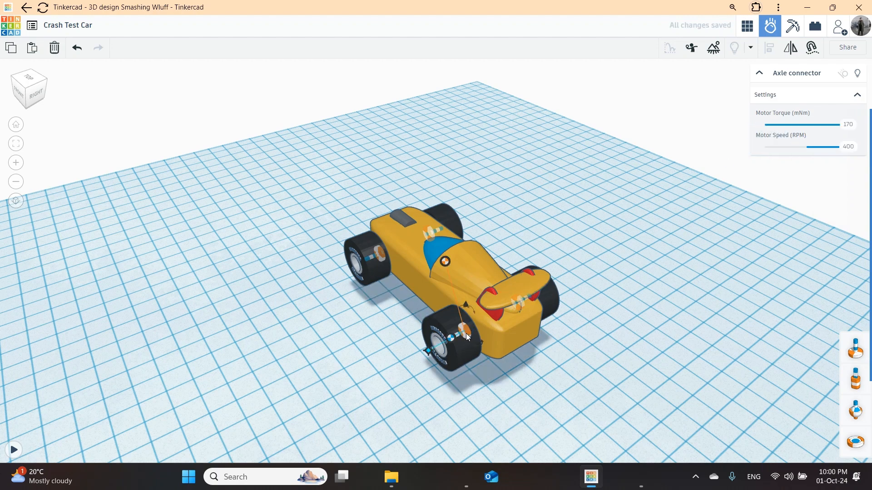
{"action": "left_click", "coordinate": [517, 298]}
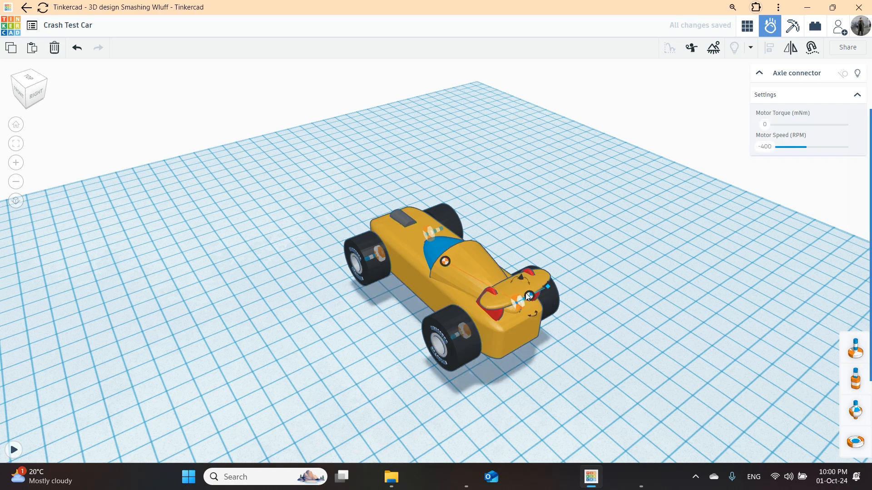
{"action": "left_click_drag", "start_coordinate": [761, 124], "coordinate": [847, 125]}
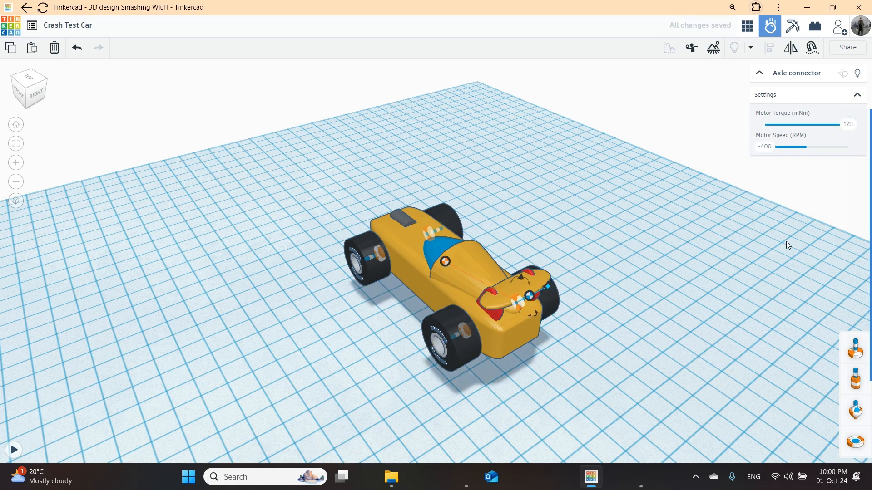
Step: Compare the motor settings of the two rear axle connectors and run the simulation
{"action": "left_click", "coordinate": [462, 335]}
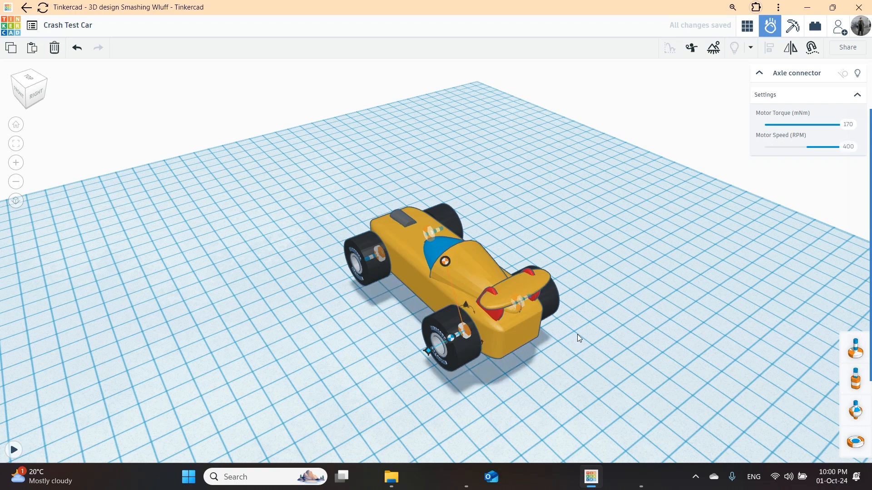
{"action": "left_click", "coordinate": [519, 300]}
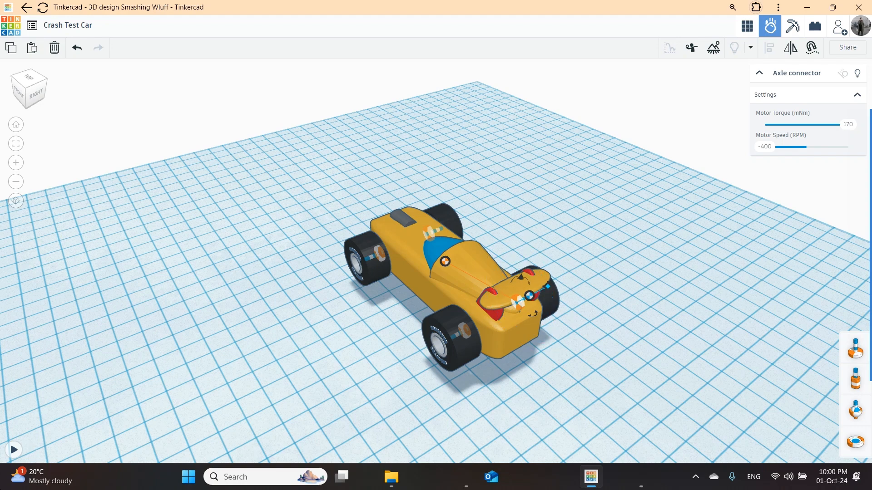
{"action": "left_click", "coordinate": [14, 450]}
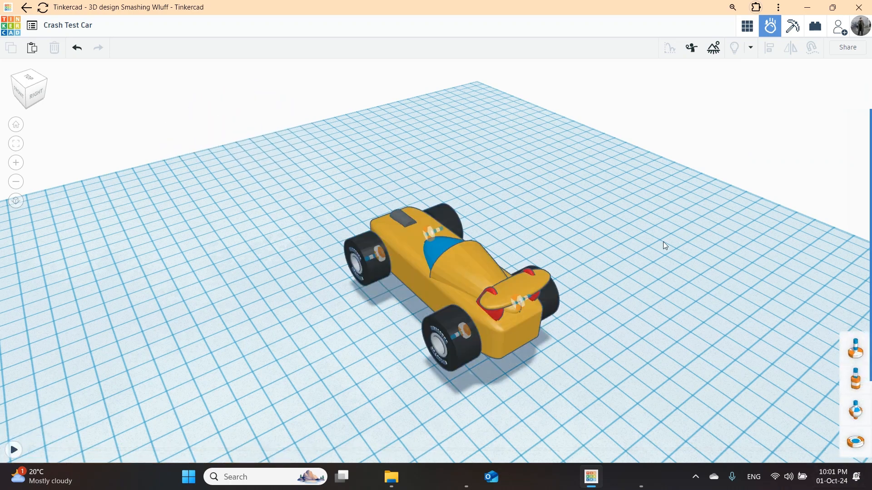
Step: Set the motor torque of both rear axle connectors to 36 mNm, then run and reset the simulation
{"action": "left_click", "coordinate": [465, 325]}
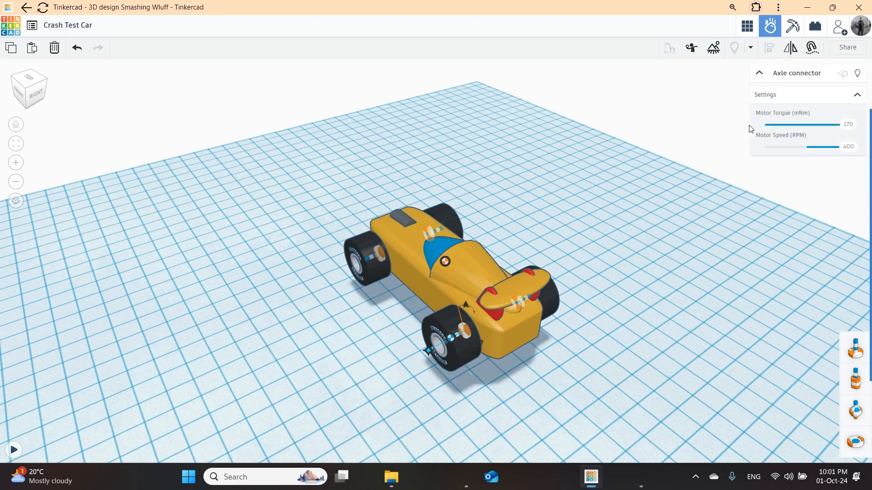
{"action": "left_click", "coordinate": [848, 129]}
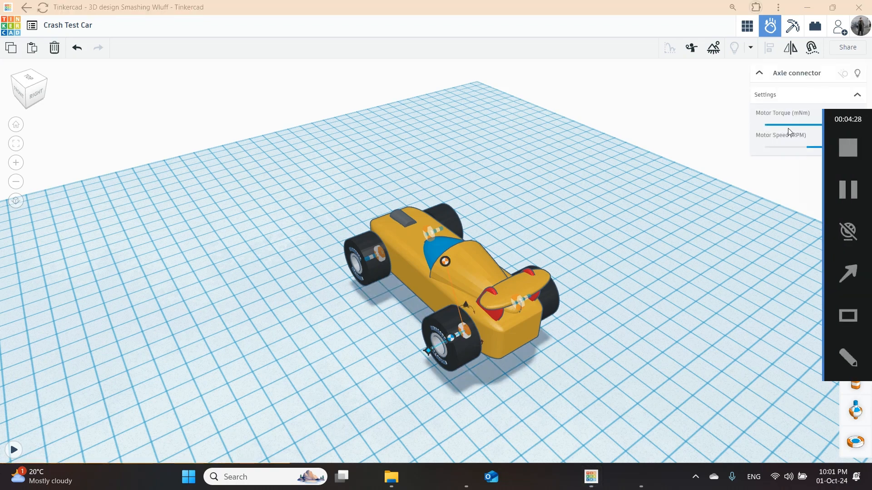
{"action": "left_click", "coordinate": [800, 127]}
{"action": "left_click_drag", "start_coordinate": [799, 126], "coordinate": [780, 122]}
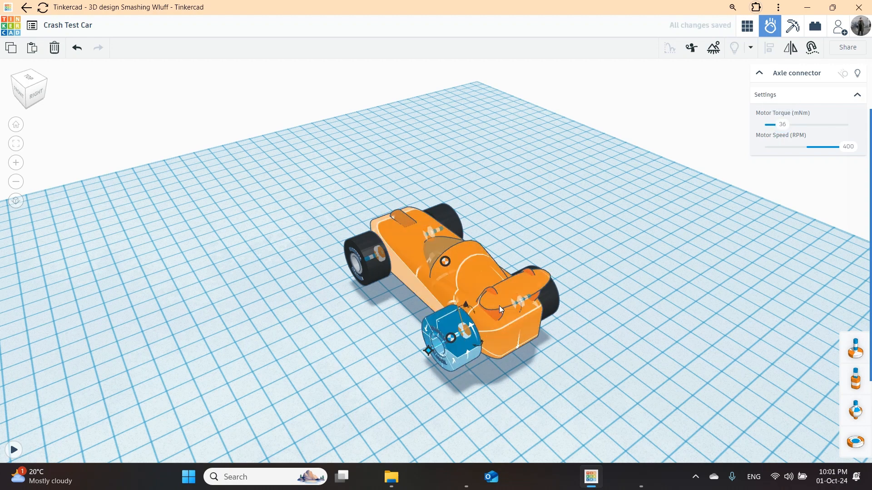
{"action": "left_click", "coordinate": [526, 296]}
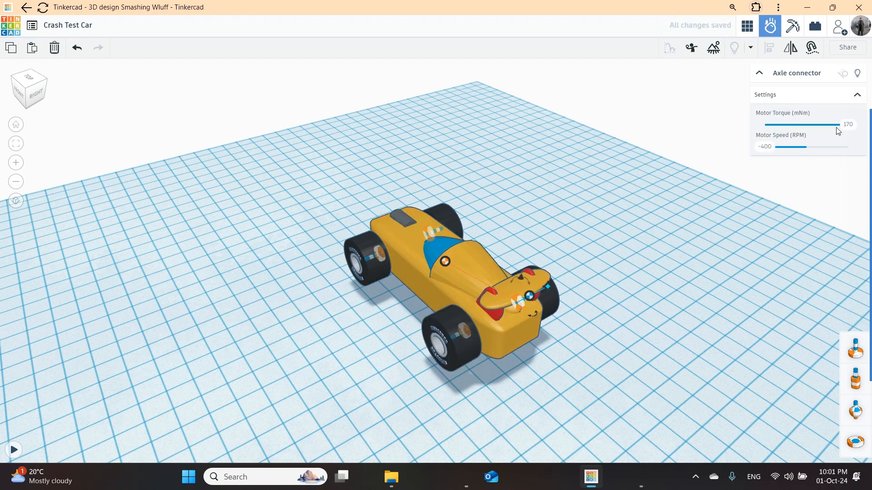
{"action": "left_click_drag", "start_coordinate": [839, 124], "coordinate": [786, 125]}
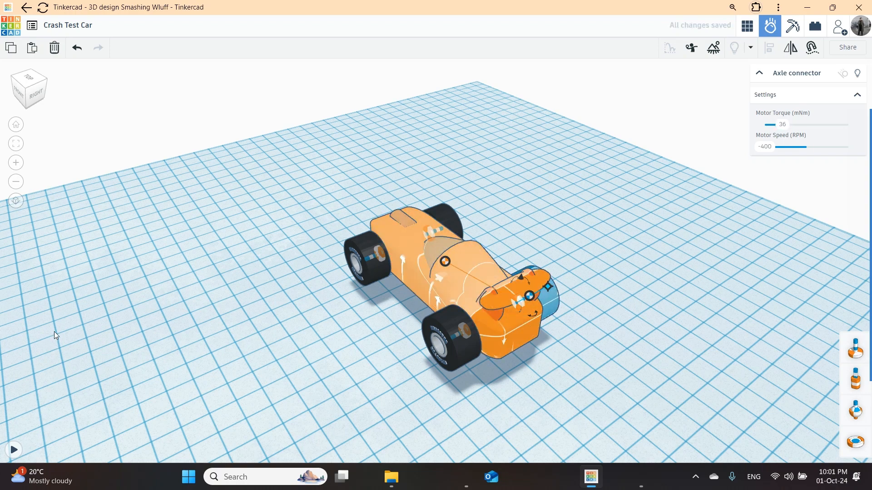
{"action": "left_click", "coordinate": [14, 450]}
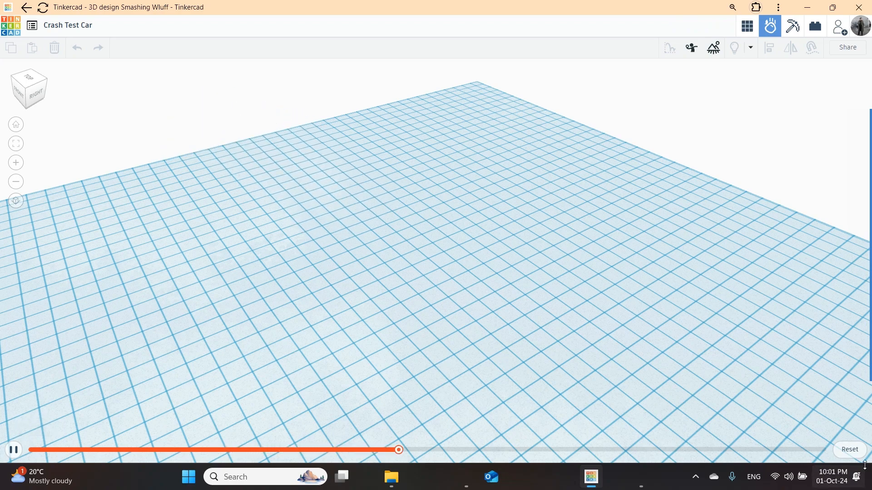
{"action": "left_click", "coordinate": [850, 450]}
Step: Set the front left axle connector to 400 RPM and about 27 mNm, and the front right to -400 RPM with a similarly low torque
{"action": "right_click_drag", "start_coordinate": [642, 362], "coordinate": [462, 248]}
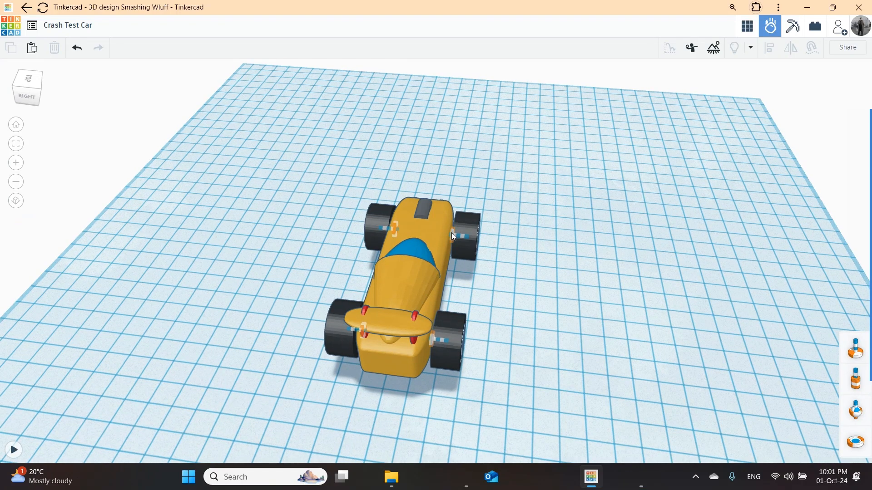
{"action": "left_click", "coordinate": [452, 233]}
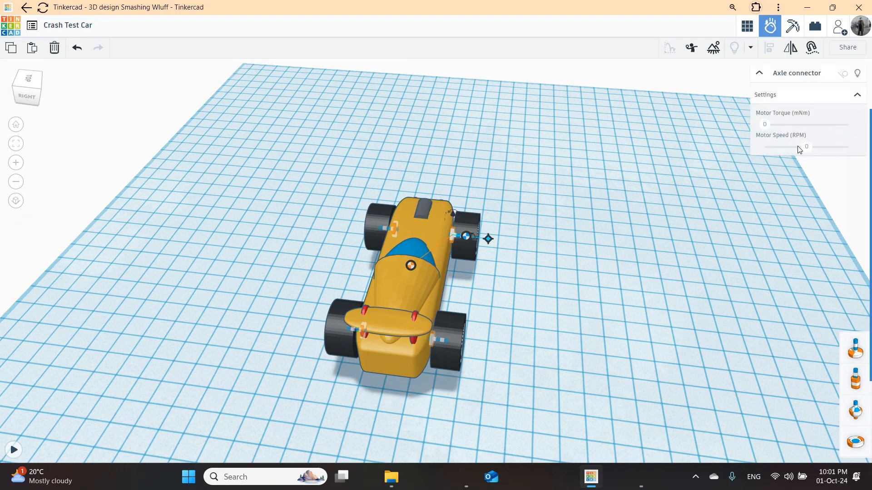
{"action": "left_click_drag", "start_coordinate": [806, 146], "coordinate": [847, 147]}
{"action": "left_click", "coordinate": [396, 233]}
{"action": "left_click_drag", "start_coordinate": [767, 125], "coordinate": [780, 127]}
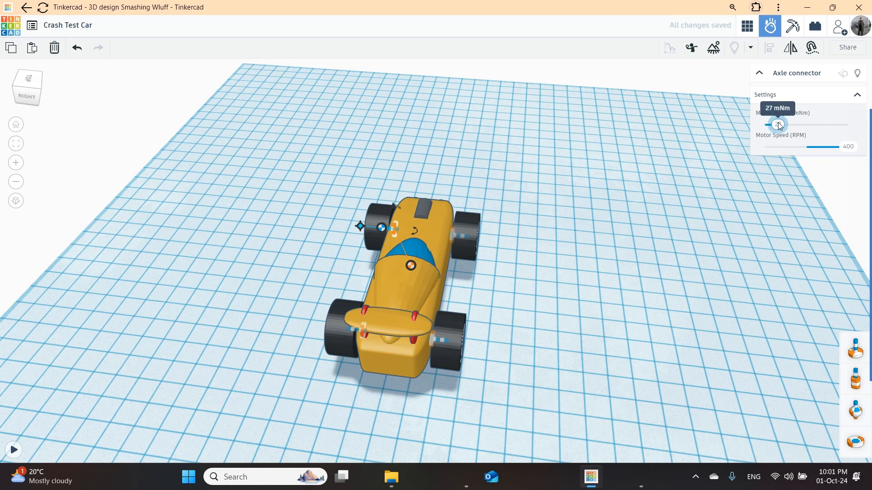
{"action": "left_click", "coordinate": [452, 235]}
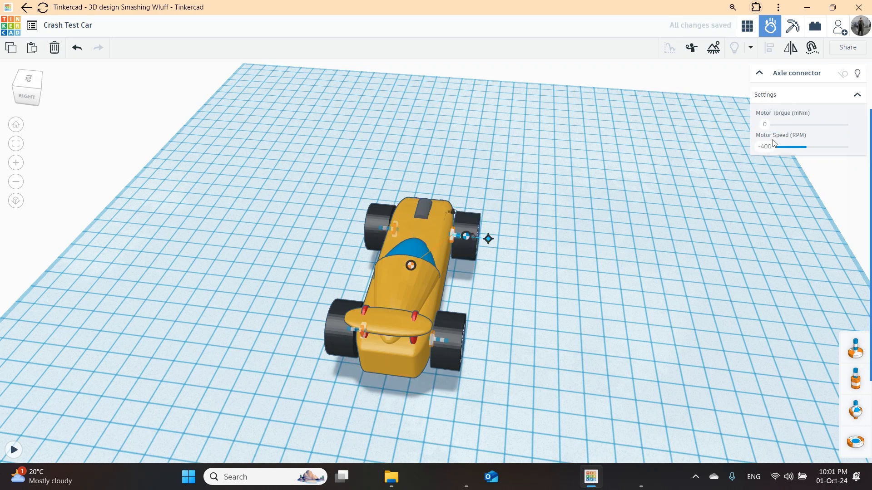
{"action": "left_click_drag", "start_coordinate": [769, 127], "coordinate": [780, 126]}
Step: Run the simulation with all four wheels powered from several viewpoints, resetting it after each run
{"action": "left_click", "coordinate": [14, 451]}
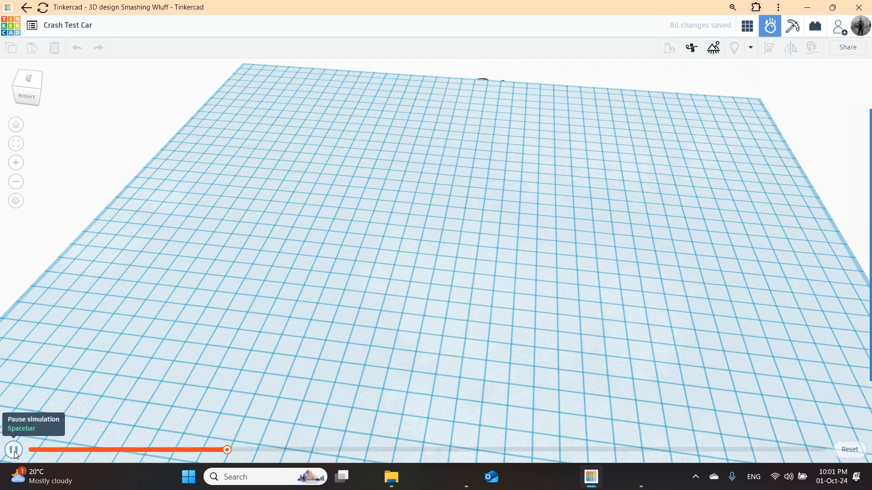
{"action": "right_click_drag", "start_coordinate": [321, 339], "coordinate": [576, 268]}
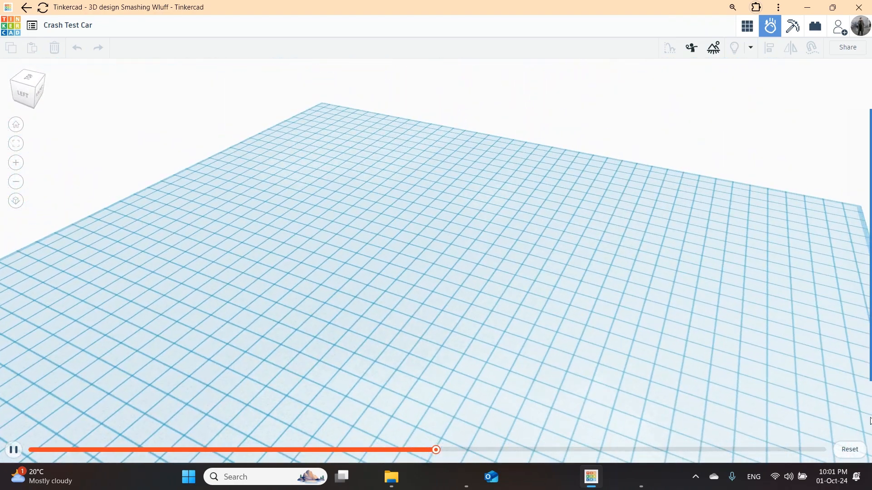
{"action": "left_click", "coordinate": [850, 451]}
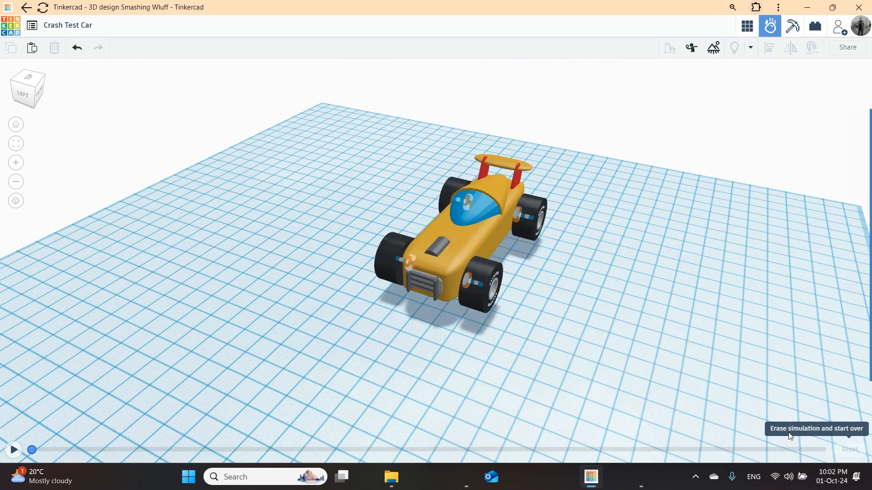
{"action": "left_click", "coordinate": [12, 450]}
{"action": "right_click_drag", "start_coordinate": [675, 357], "coordinate": [507, 318]}
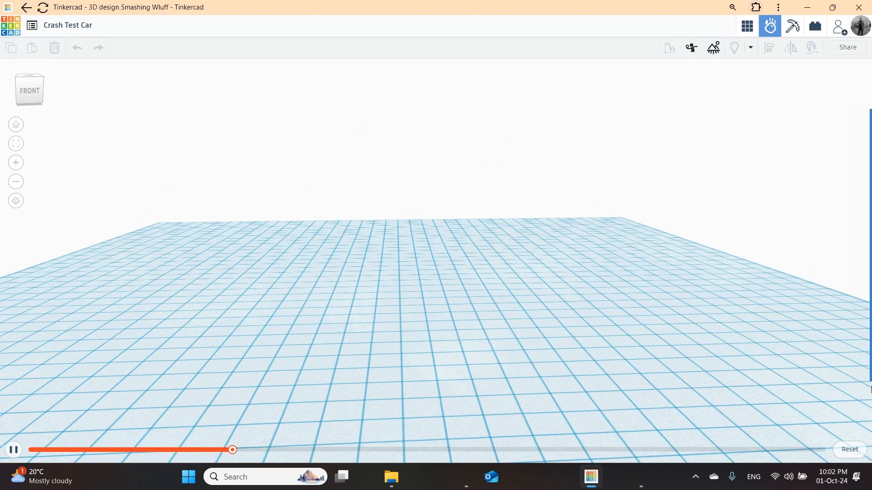
{"action": "left_click", "coordinate": [850, 449]}
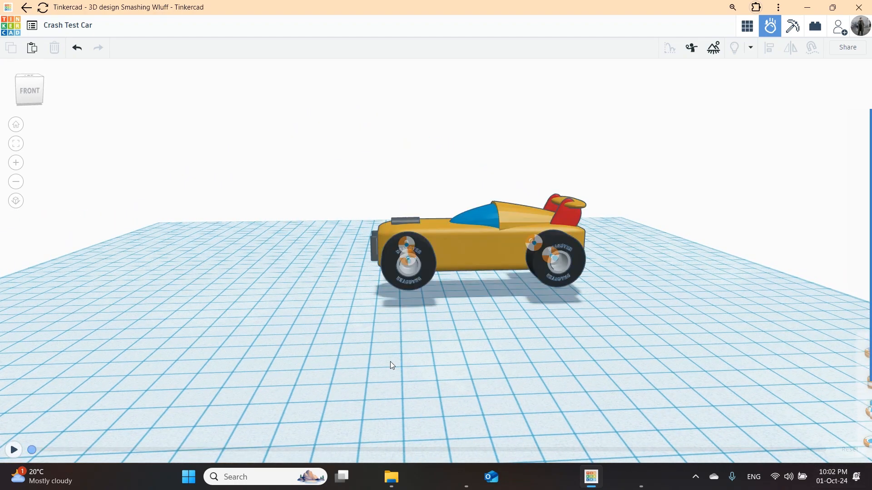
{"action": "right_click_drag", "start_coordinate": [421, 375], "coordinate": [483, 391]}
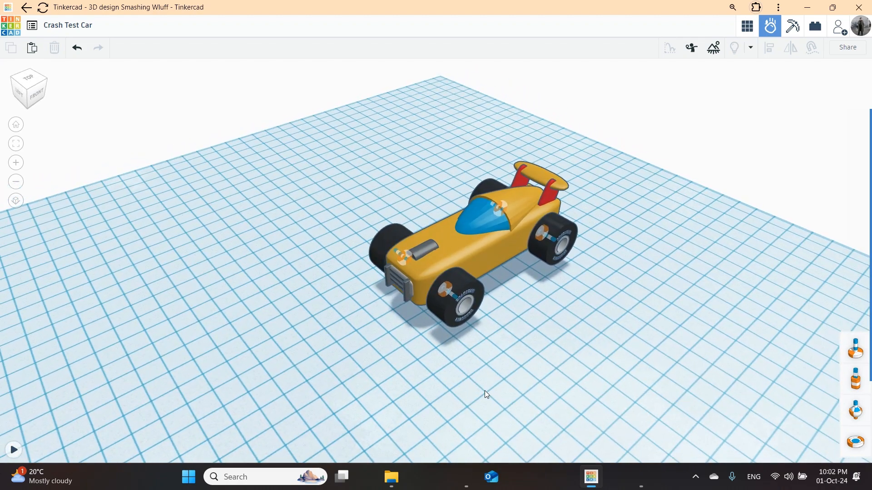